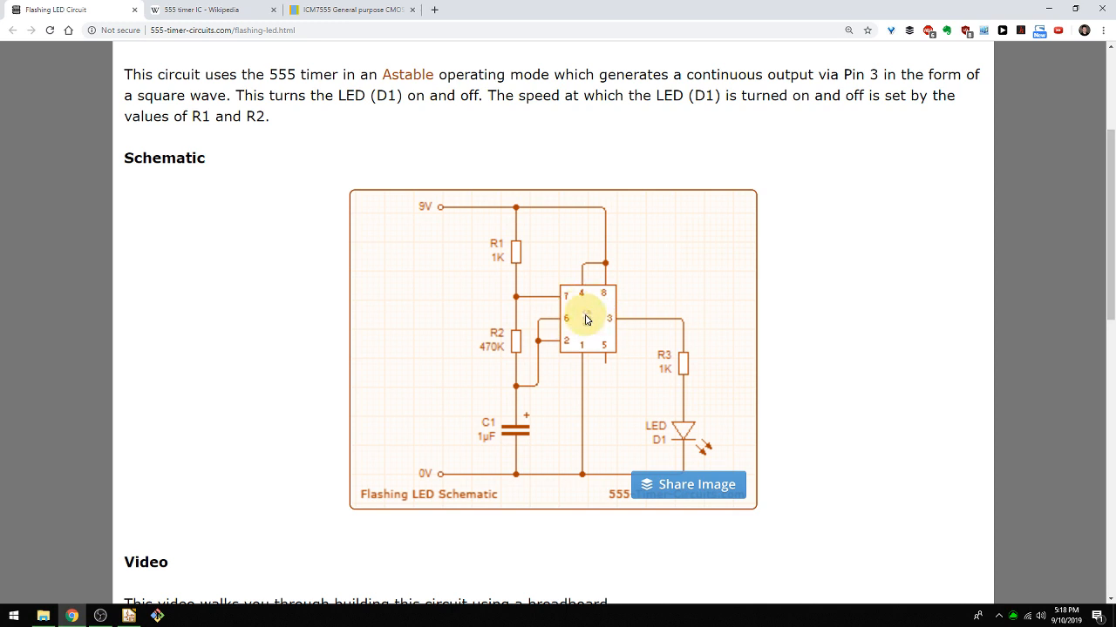
Switch to KiCad and open the GettingToBlinky5.0 project's schematic in a maximized editor window.
key(alt+Tab)
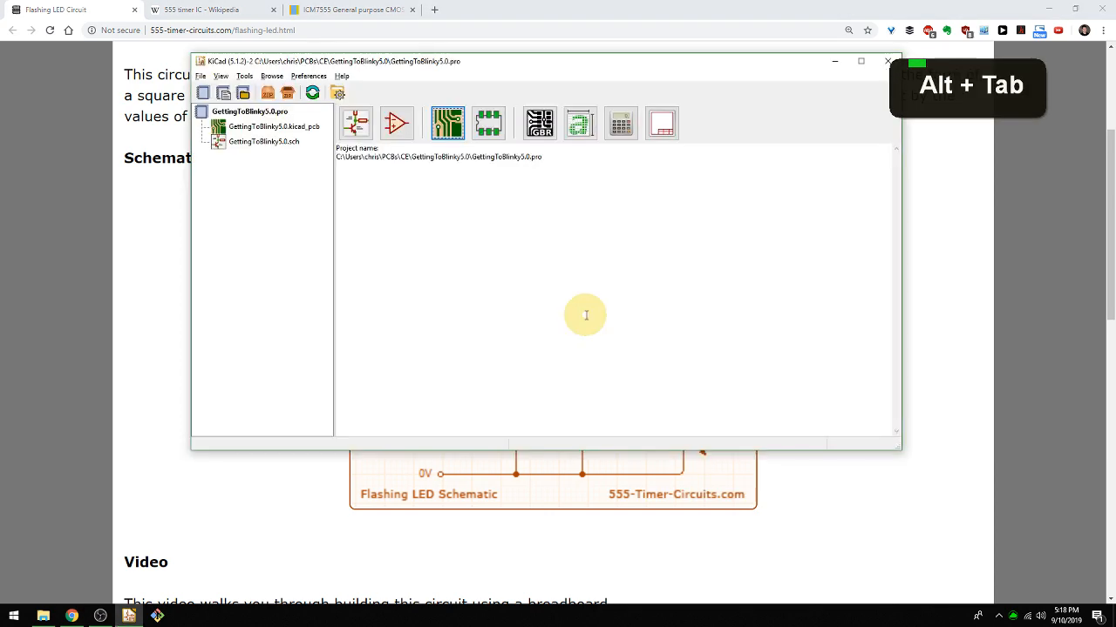
double_click(416, 61)
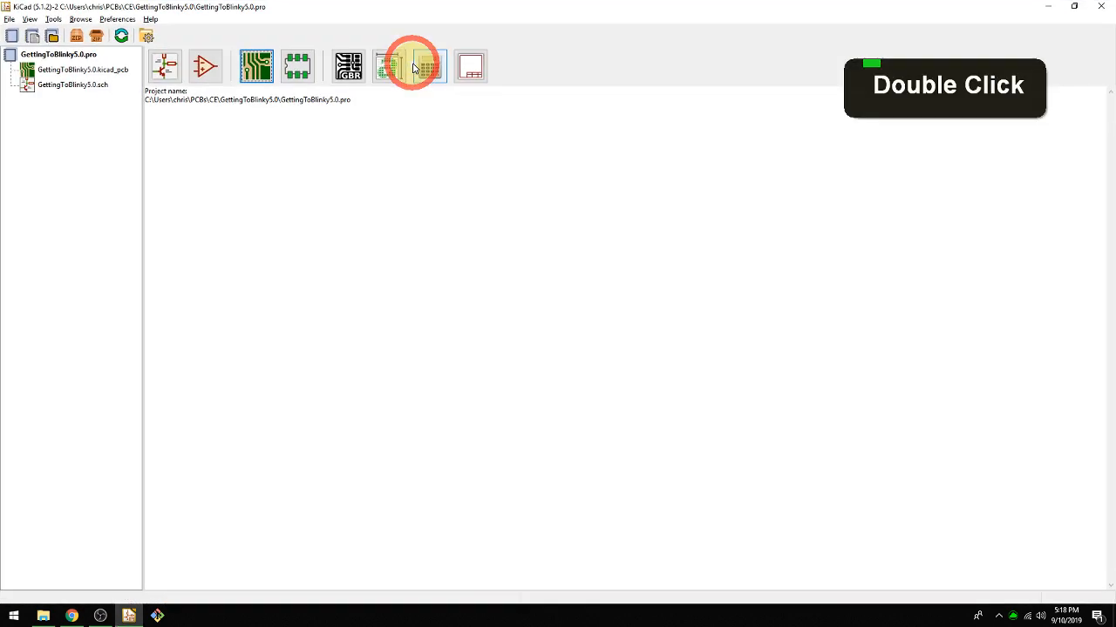
click(166, 66)
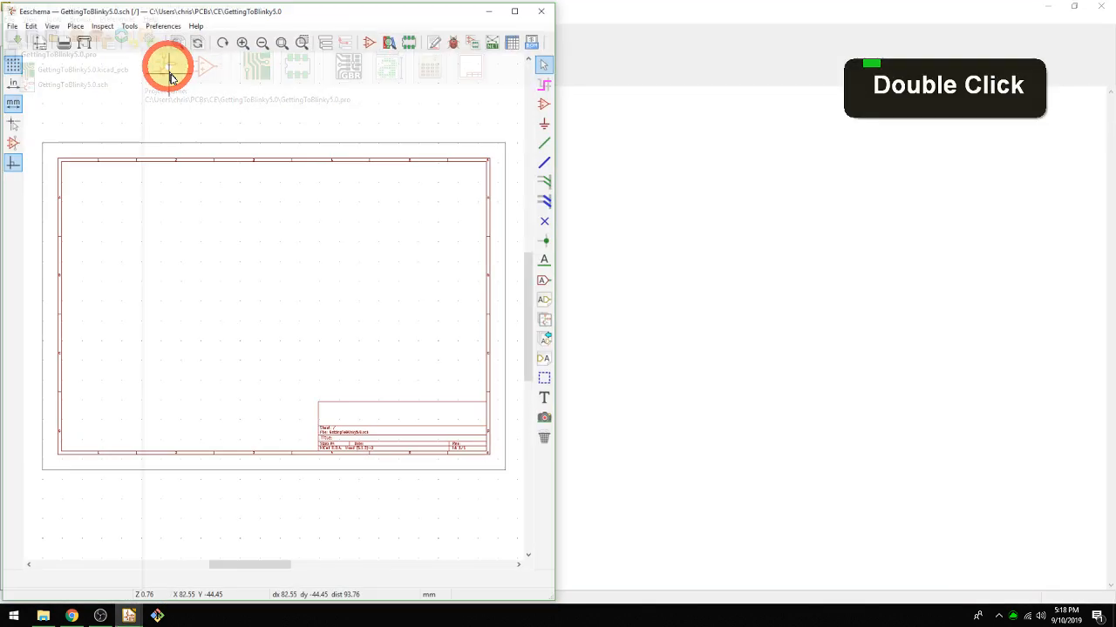
double_click(271, 19)
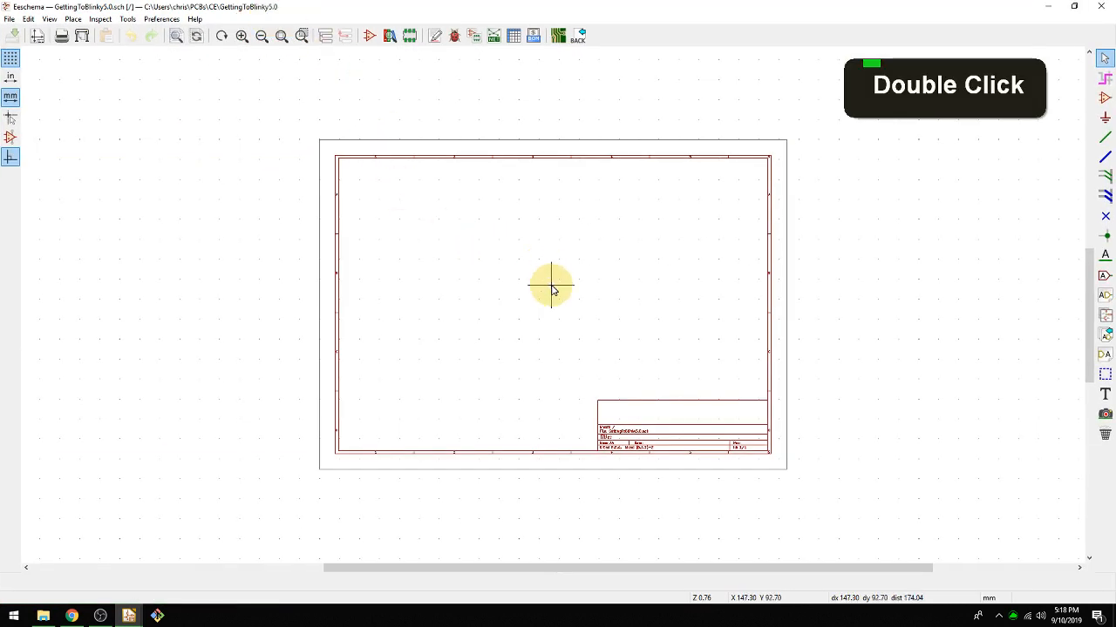
Find the LM555 timer by filtering the symbol library for 555 and place it on the empty schematic sheet.
key(a)
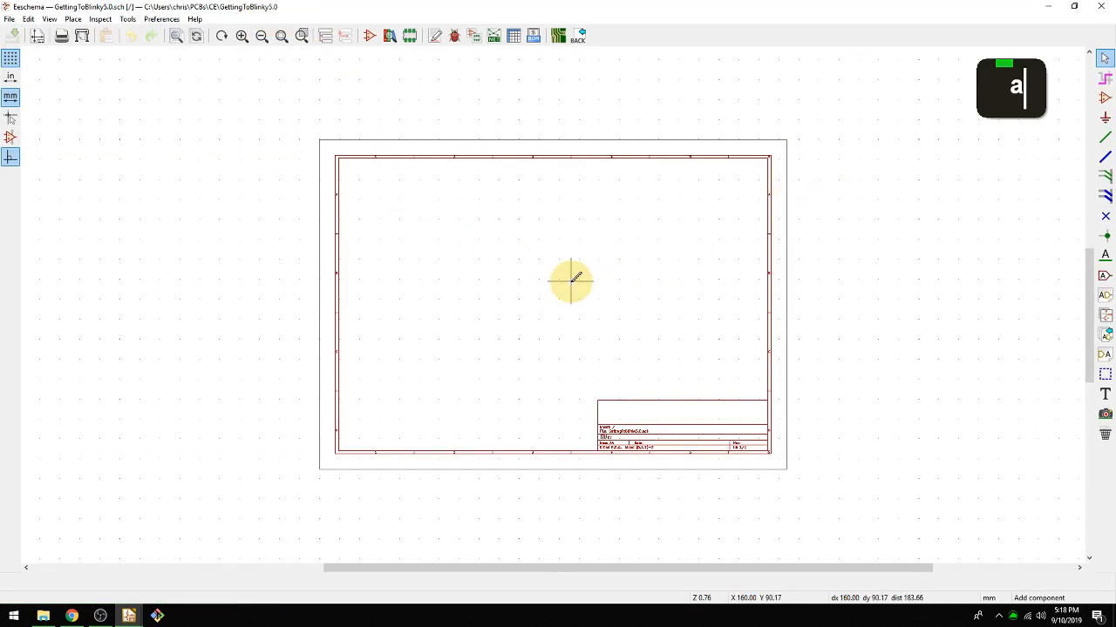
click(899, 106)
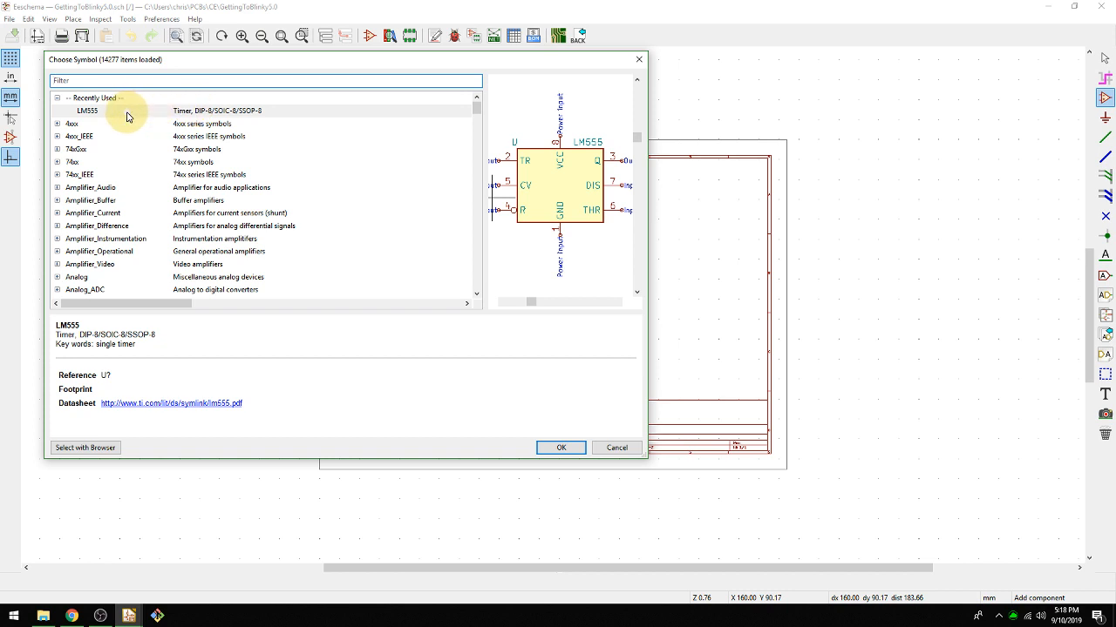
text(555)
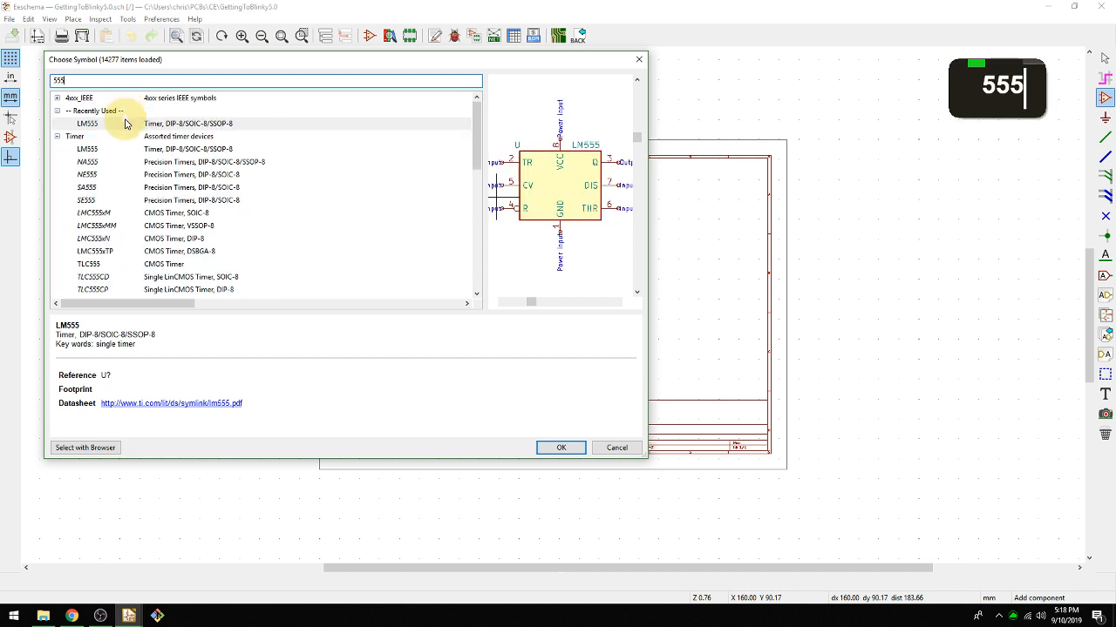
double_click(124, 124)
scroll(551, 303, down, 4)
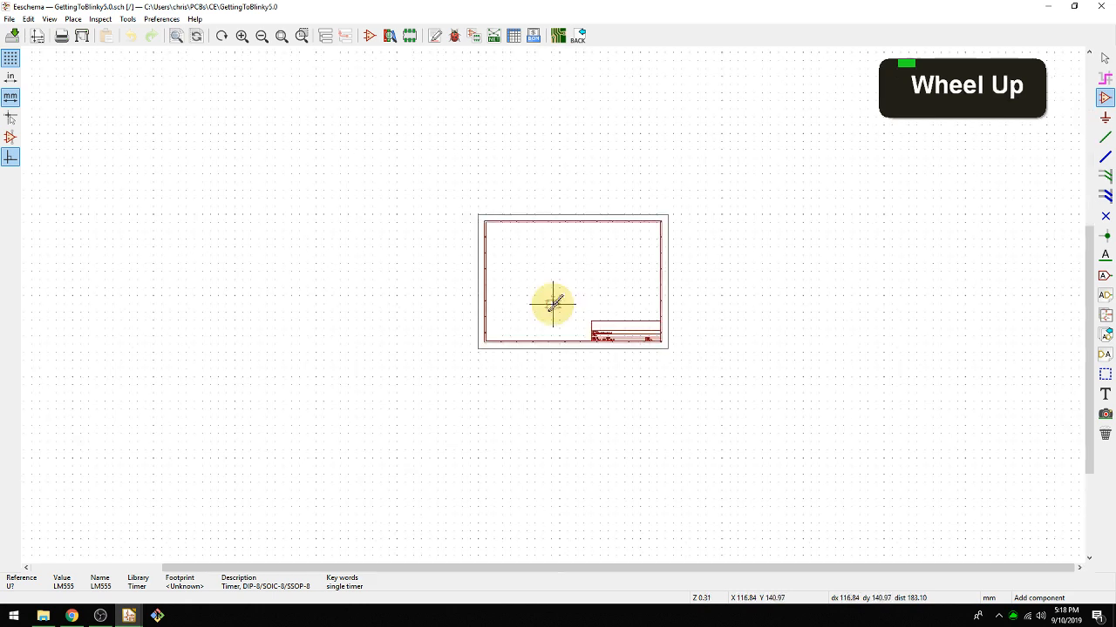
scroll(557, 301, up, 5)
middle_click(598, 236)
scroll(589, 257, up, 3)
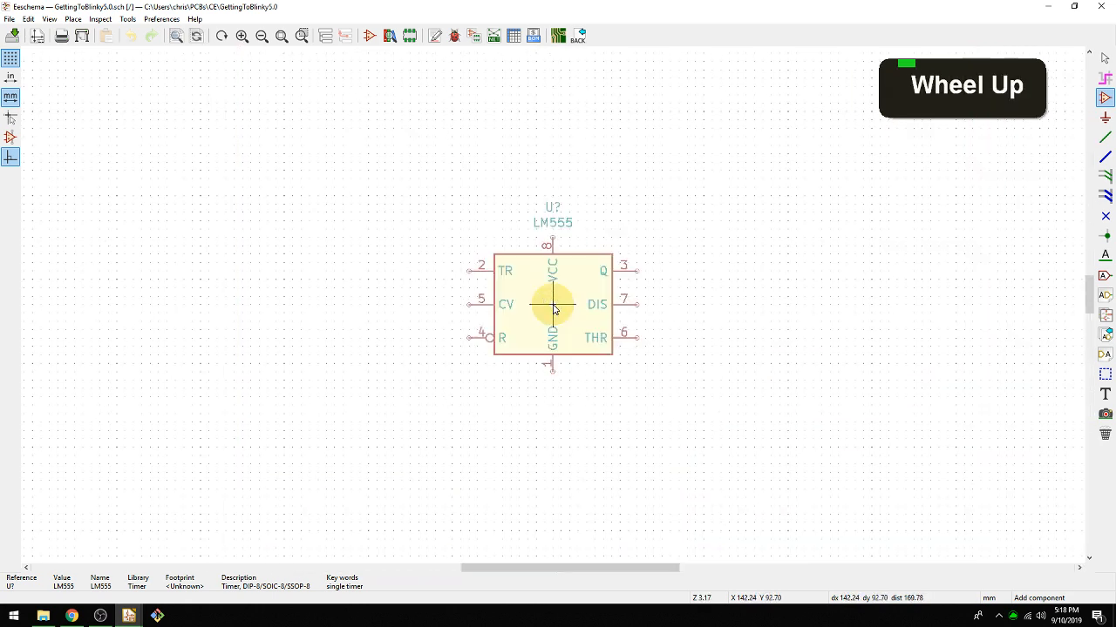
scroll(559, 374, down, 1)
scroll(553, 306, up, 5)
scroll(554, 307, down, 5)
middle_drag(553, 306, 557, 343)
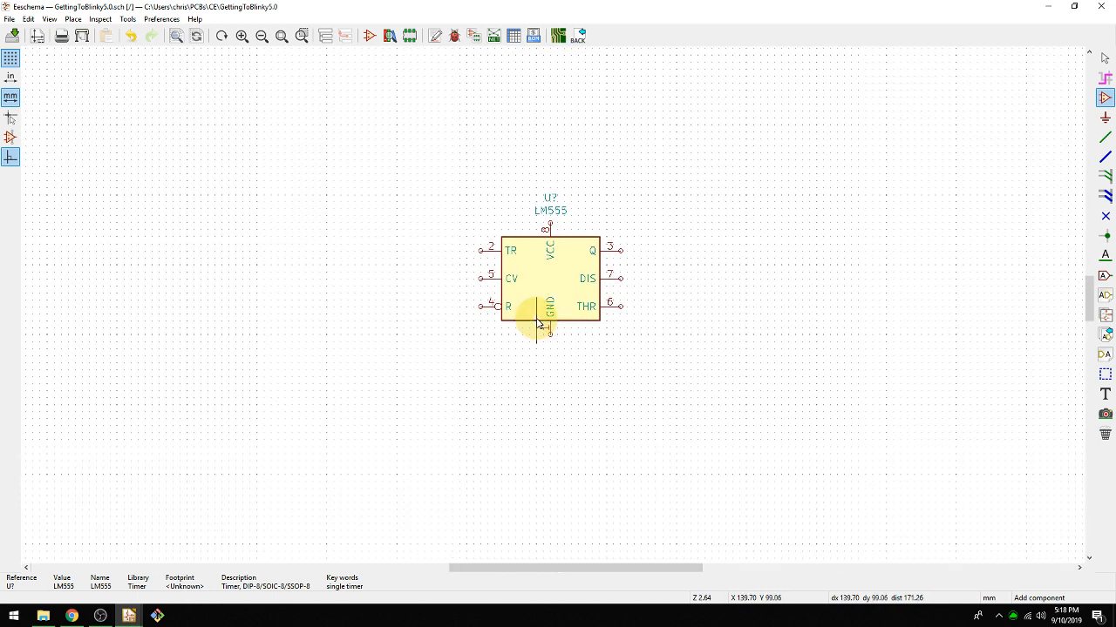
middle_drag(494, 370, 460, 406)
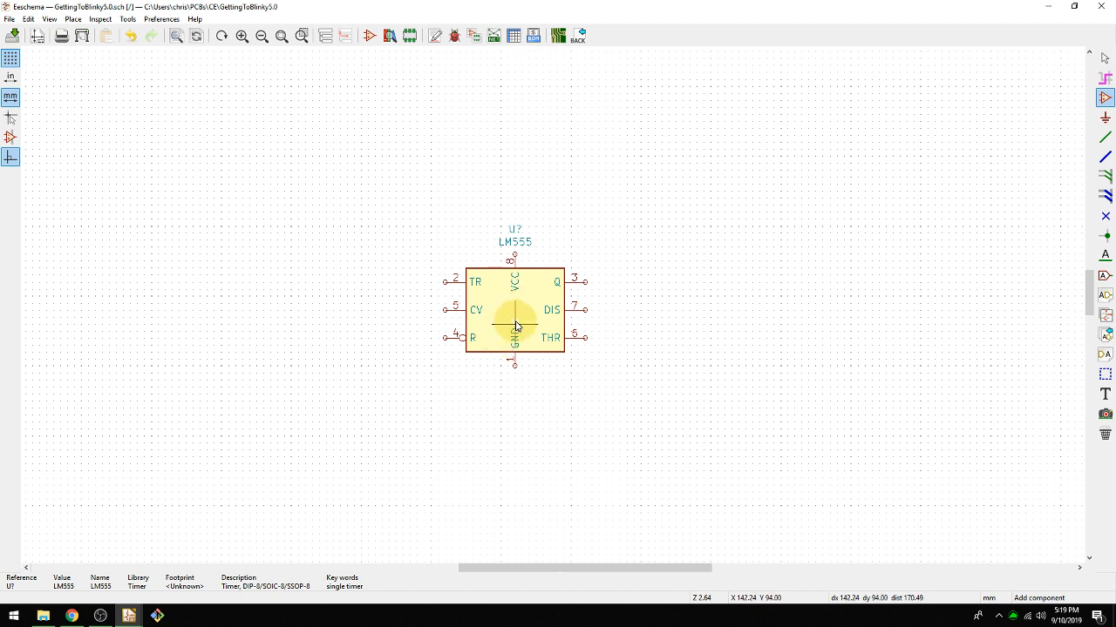
Delete the LM555 timer symbol from the schematic sheet.
key(Delete)
scroll(545, 305, up, 1)
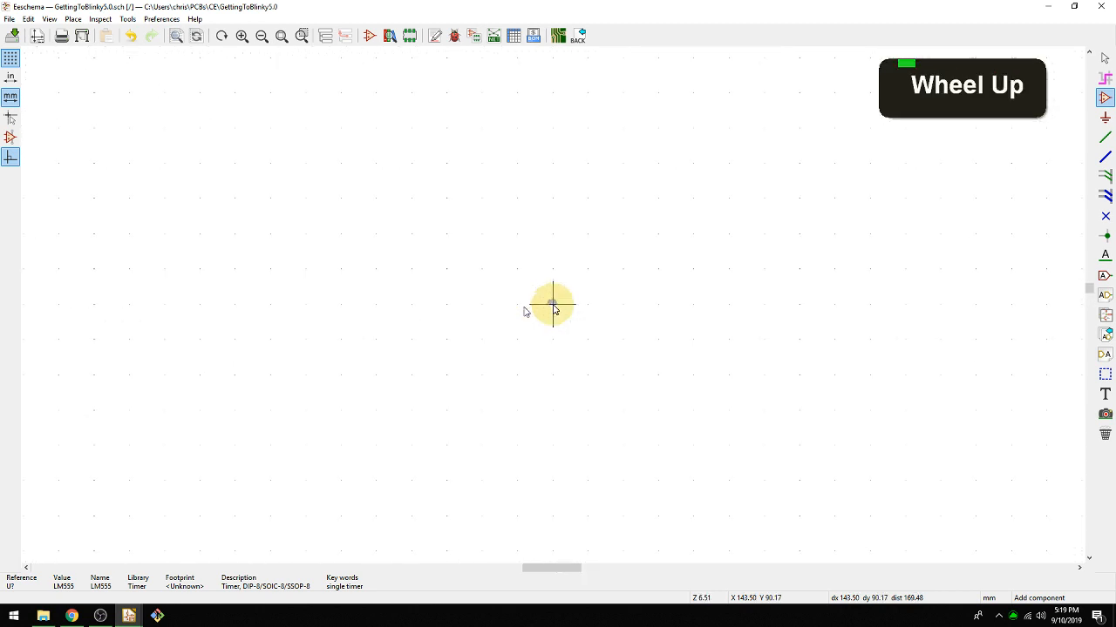
scroll(550, 304, down, 1)
Open the Symbol Editor from the schematic and maximize its window.
middle_drag(550, 304, 510, 309)
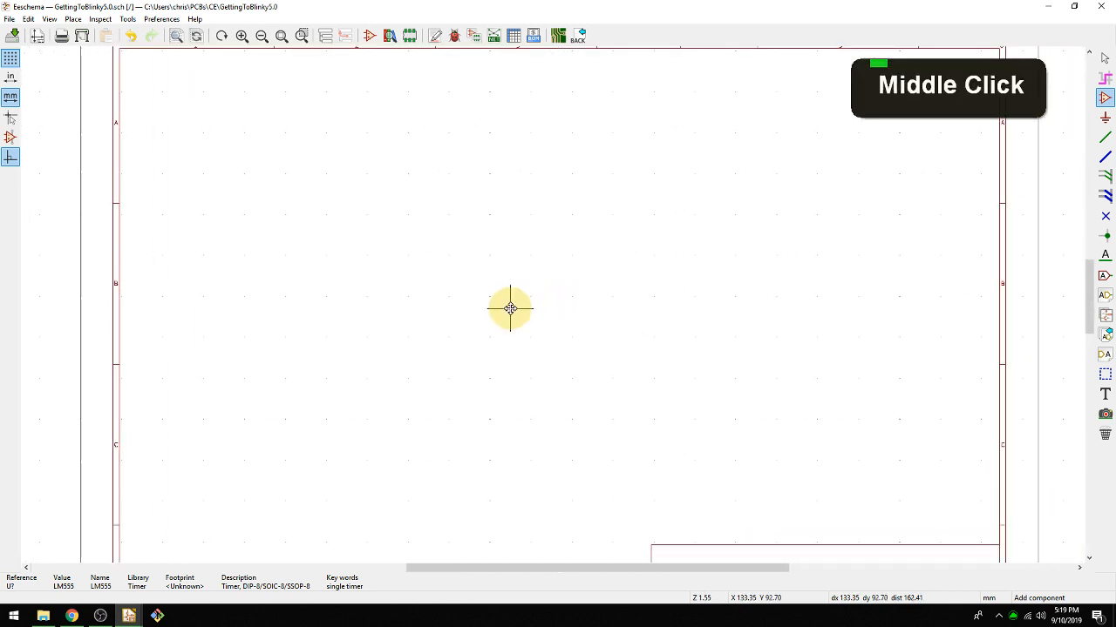
click(369, 37)
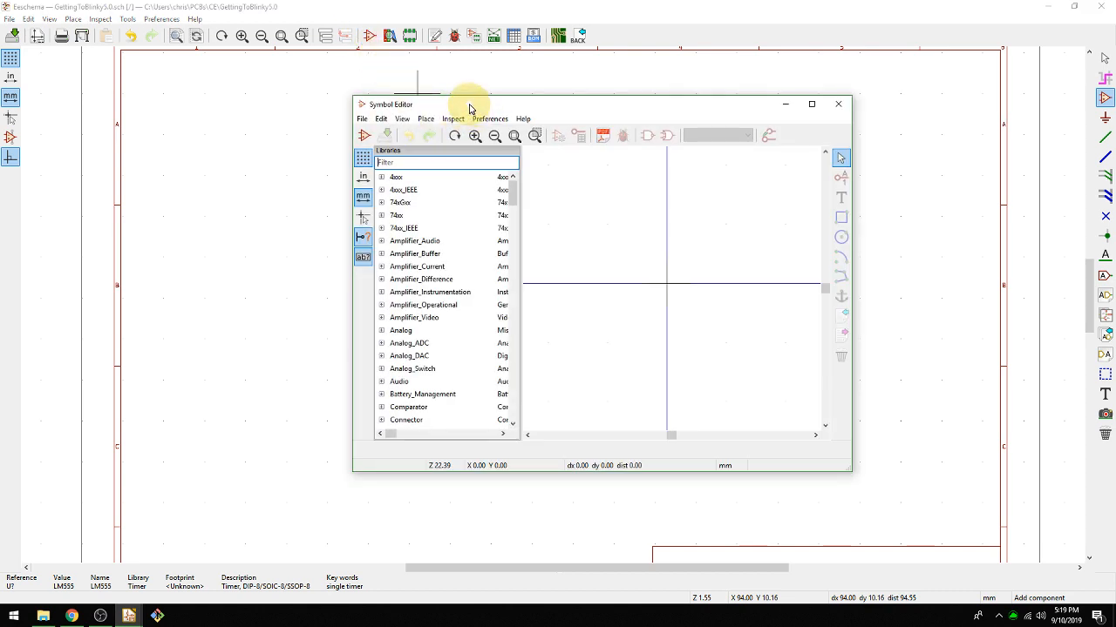
double_click(469, 108)
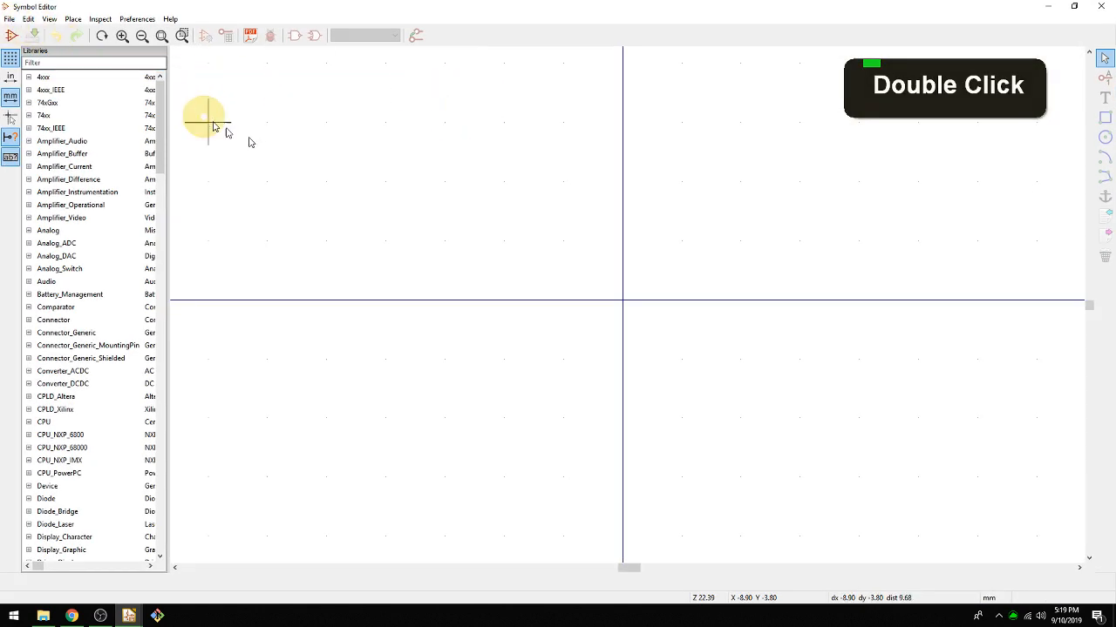
Expand the Analog_Switch library and open the ADG715 symbol to examine its pins and body graphics.
mouse_move(158, 140)
mouse_down()
mouse_move(169, 520)
mouse_move(157, 473)
mouse_move(153, 129)
mouse_up()
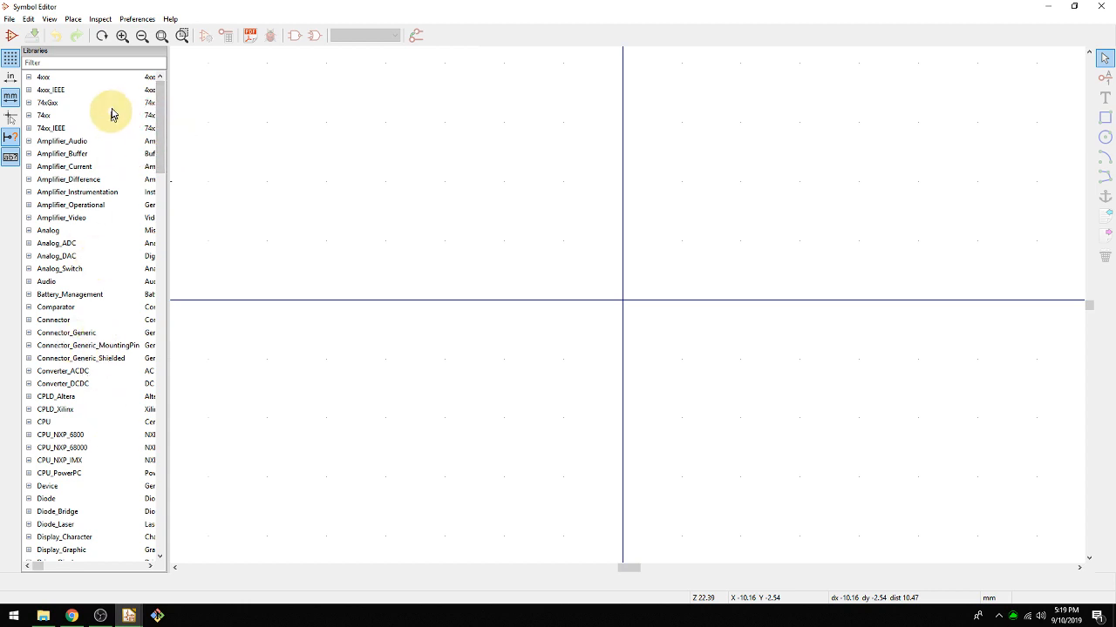
mouse_move(161, 116)
mouse_down()
mouse_move(152, 279)
mouse_move(170, 433)
mouse_move(157, 504)
mouse_move(169, 356)
mouse_move(162, 116)
mouse_up()
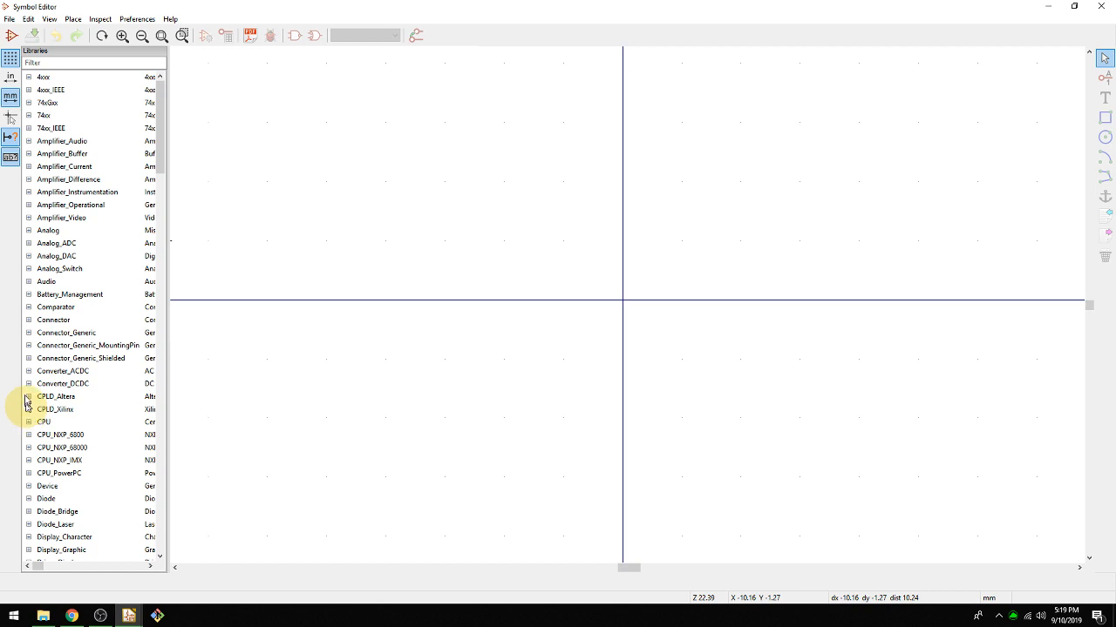
click(29, 269)
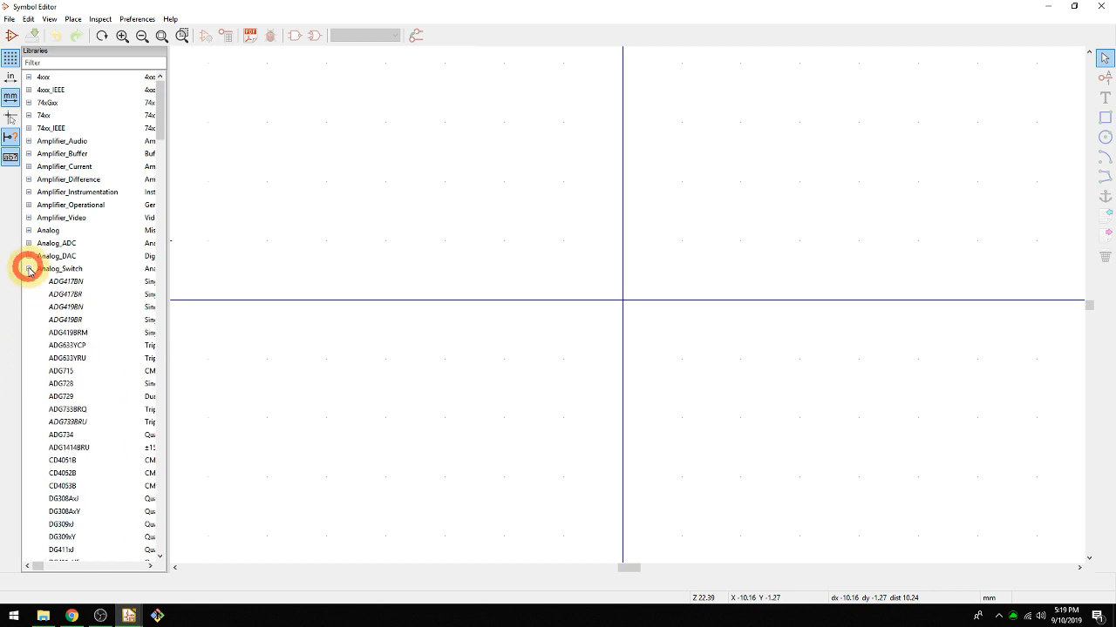
scroll(61, 348, up, 1)
click(70, 371)
double_click(70, 371)
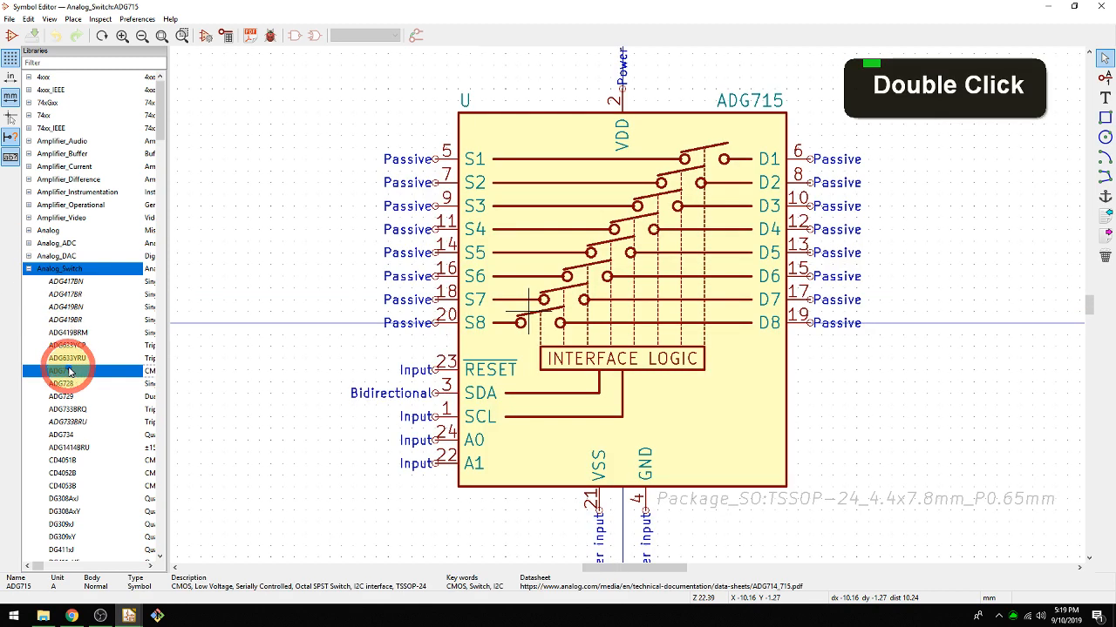
scroll(74, 408, up, 1)
scroll(73, 417, down, 4)
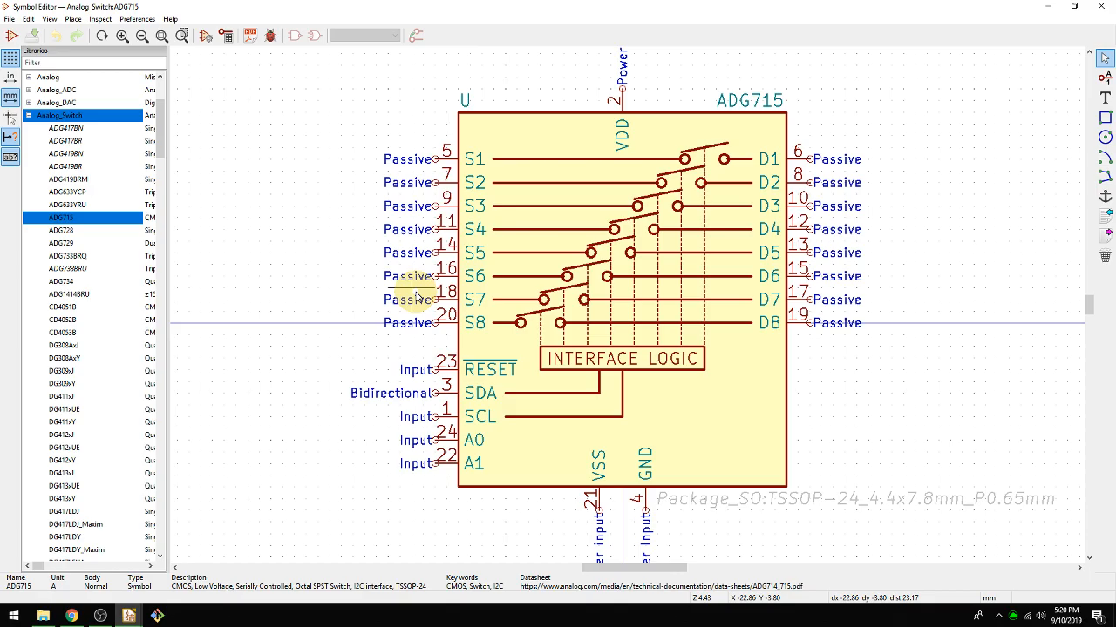
Open the CD4053B symbol to examine its layout, and collapse the Analog_Switch library.
key(ctrl+F9)
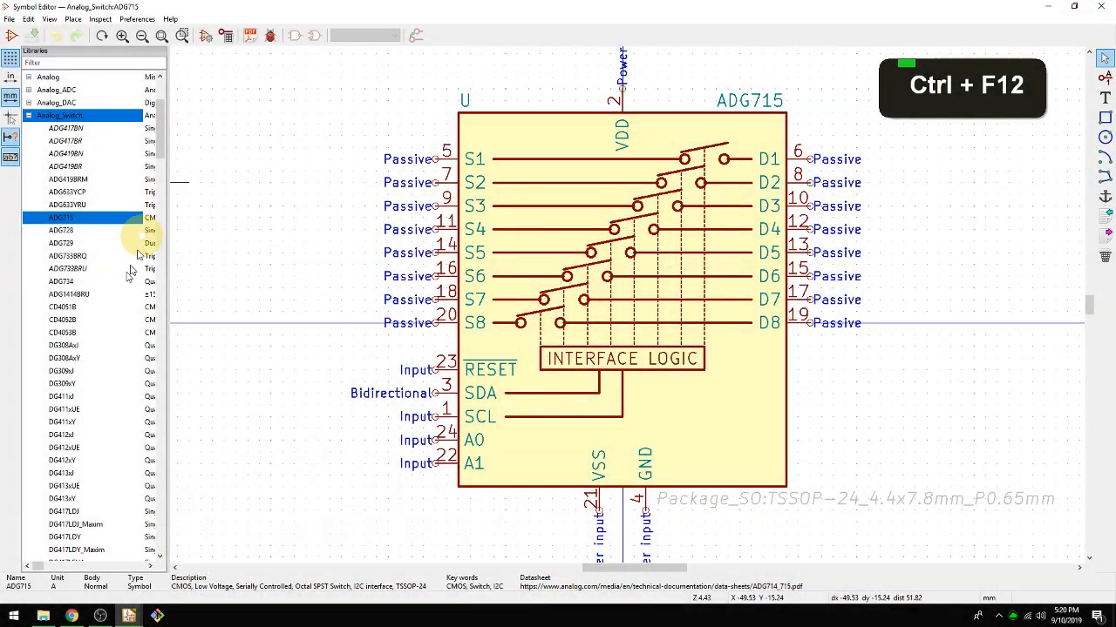
double_click(95, 332)
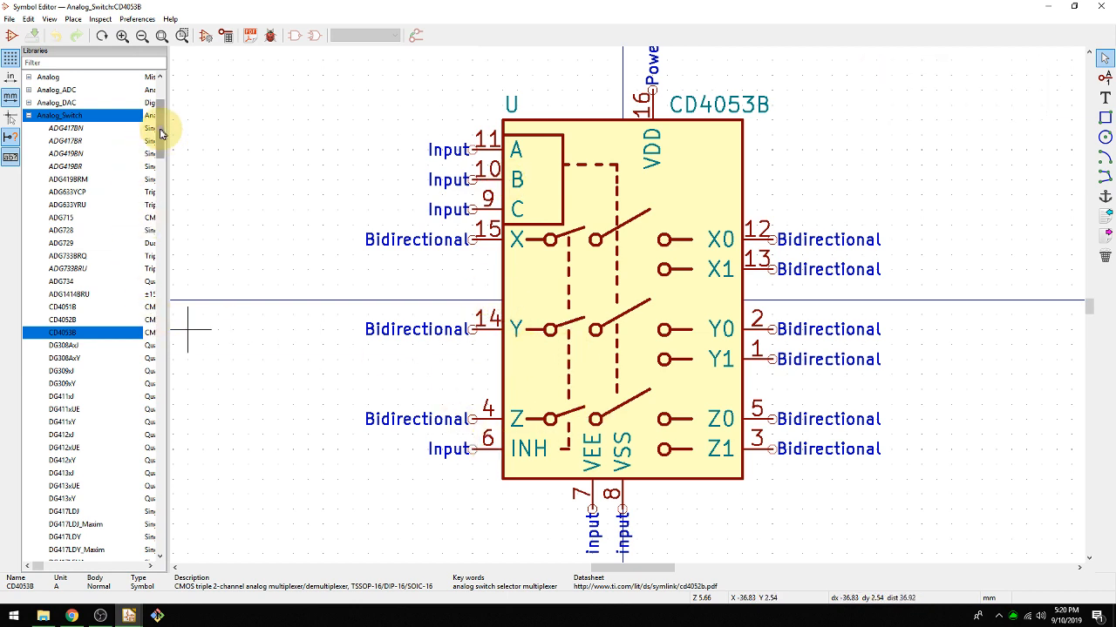
drag(161, 133, 161, 113)
click(28, 270)
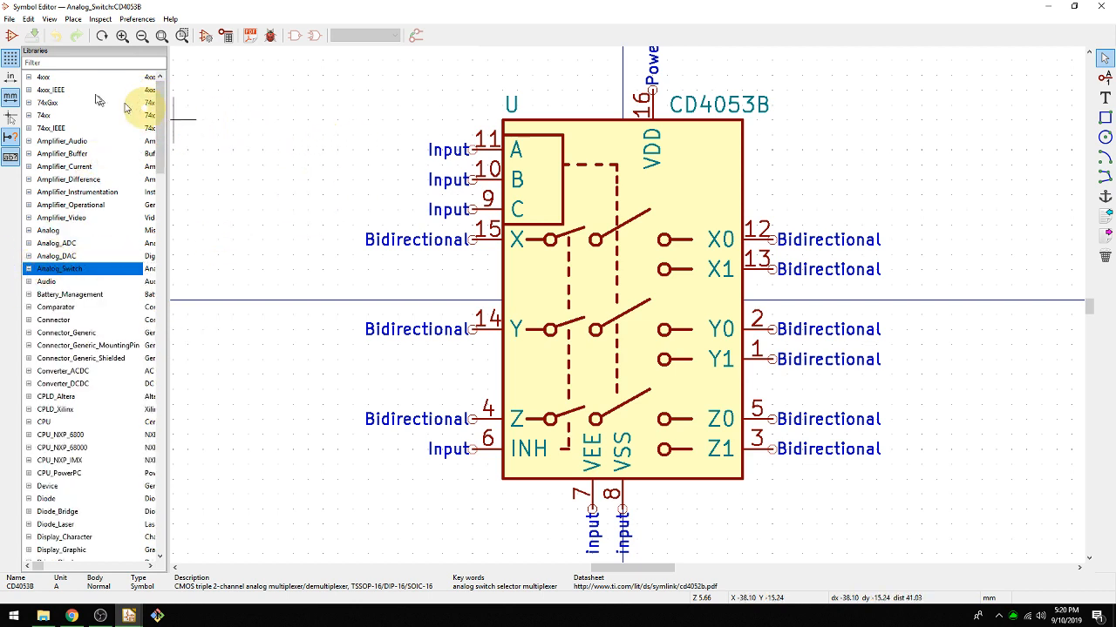
Create a new symbol library named GTB5 in the GettingToBlinky5.0 folder and add it to the Project library table.
click(8, 20)
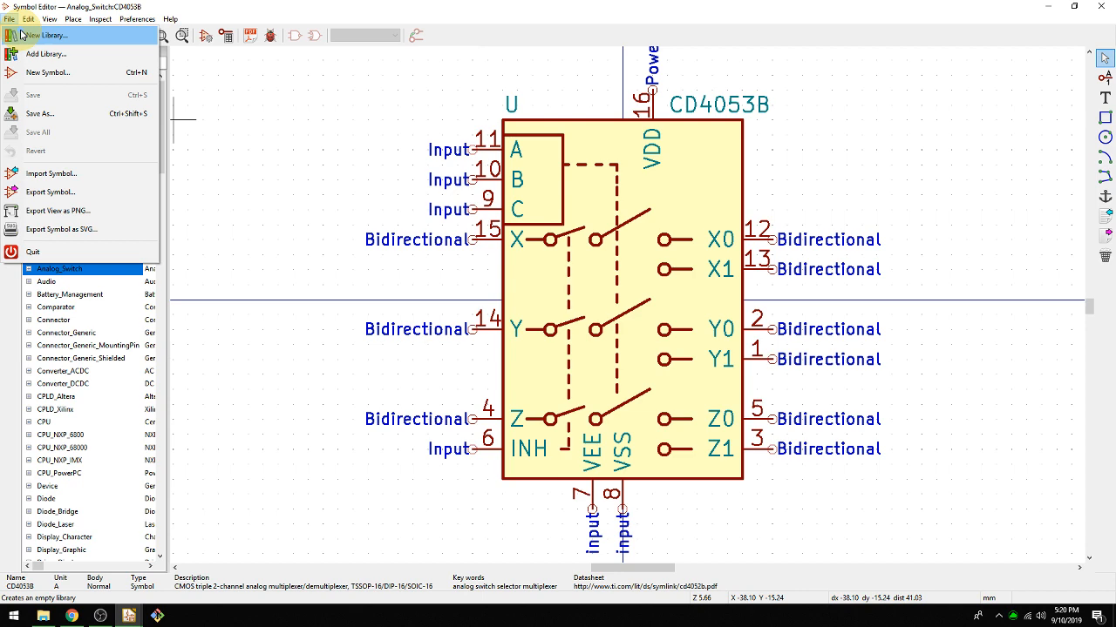
click(20, 35)
drag(84, 35, 427, 92)
text(GTB5)
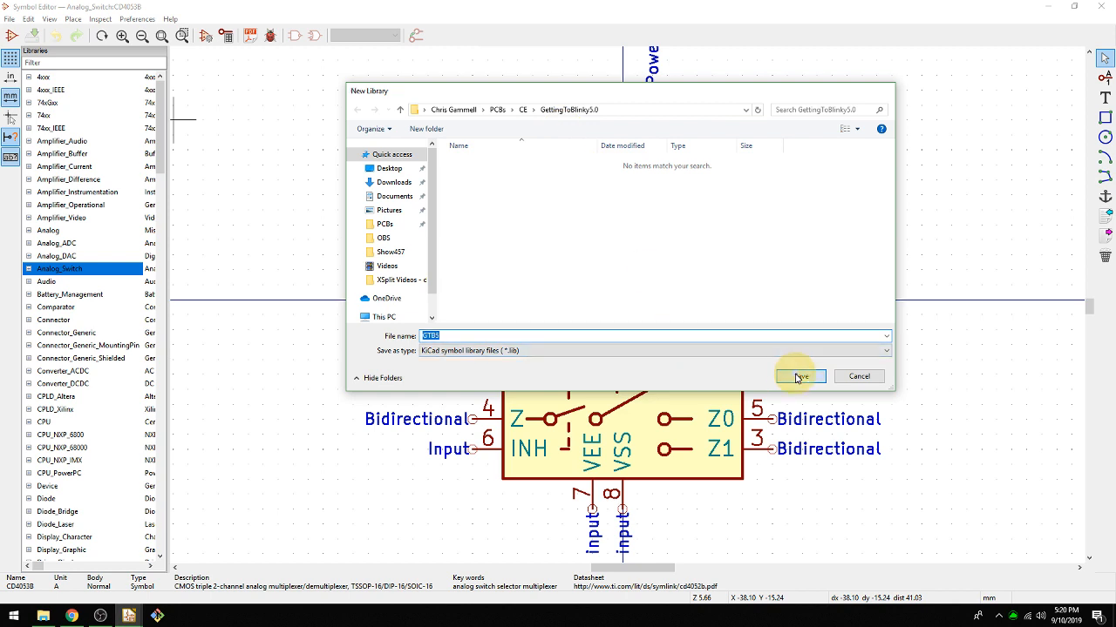
click(797, 377)
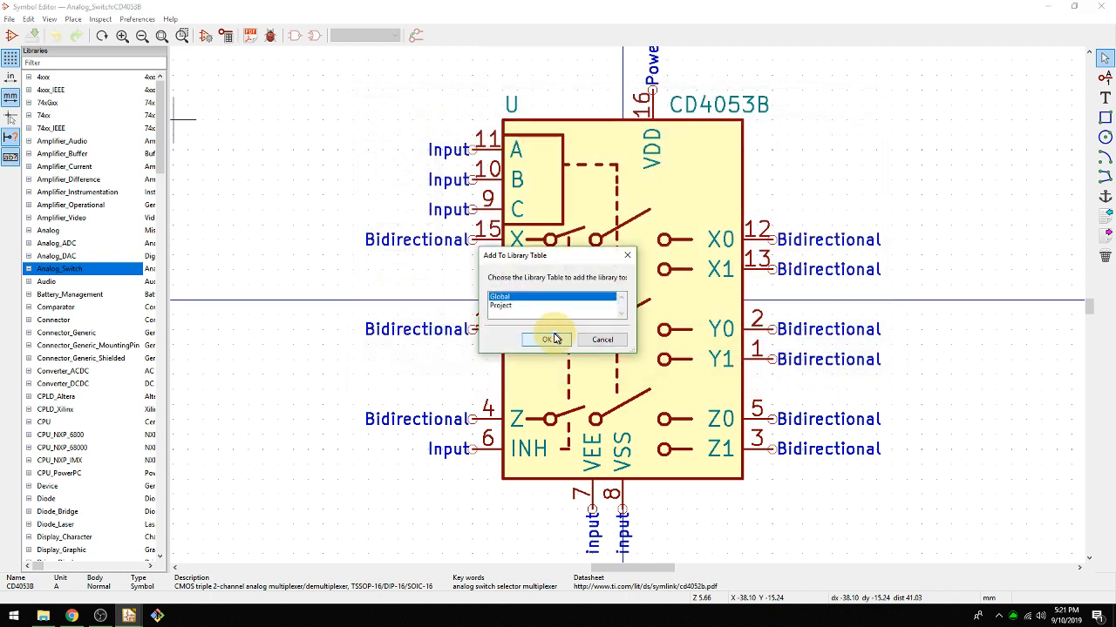
click(505, 306)
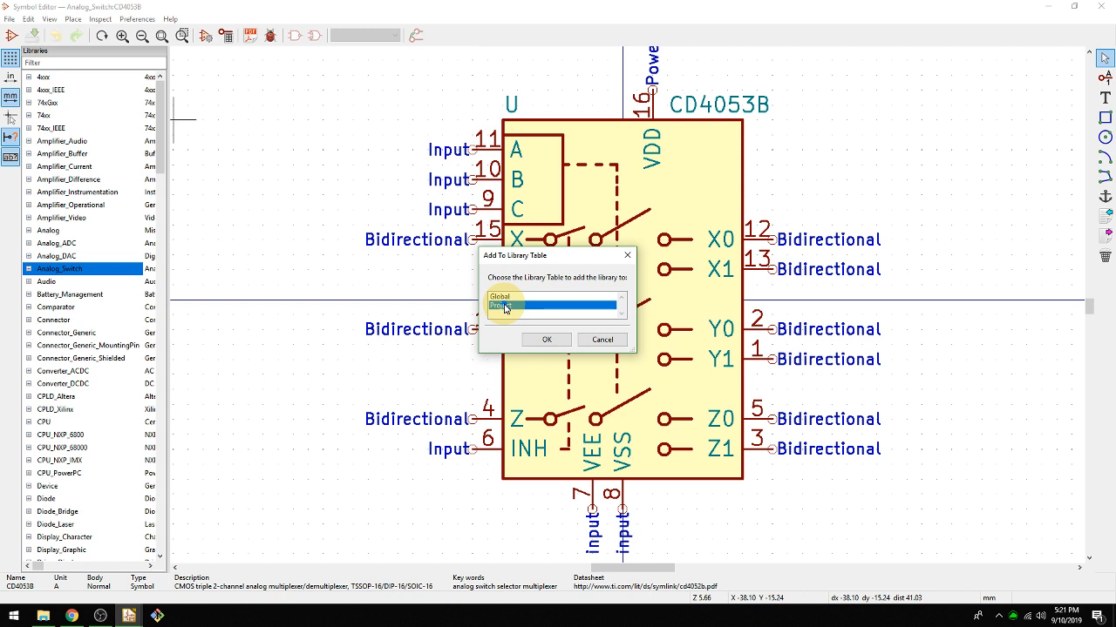
click(556, 337)
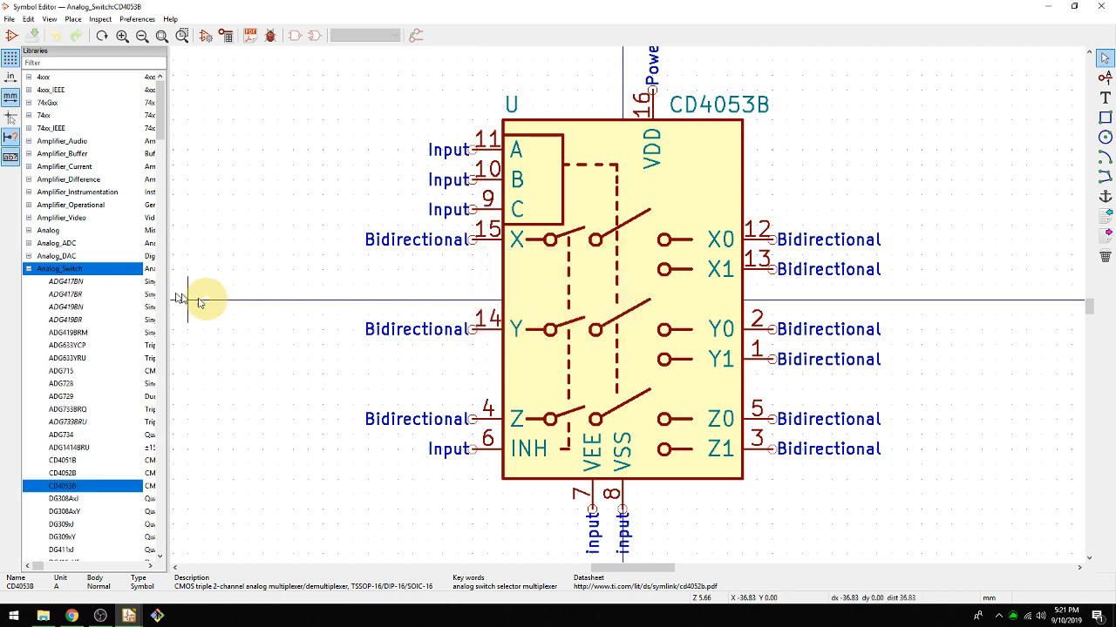
Create a new symbol named 7555 in the GTB5 library with default reference designator U and one unit per package.
click(28, 268)
drag(157, 144, 137, 252)
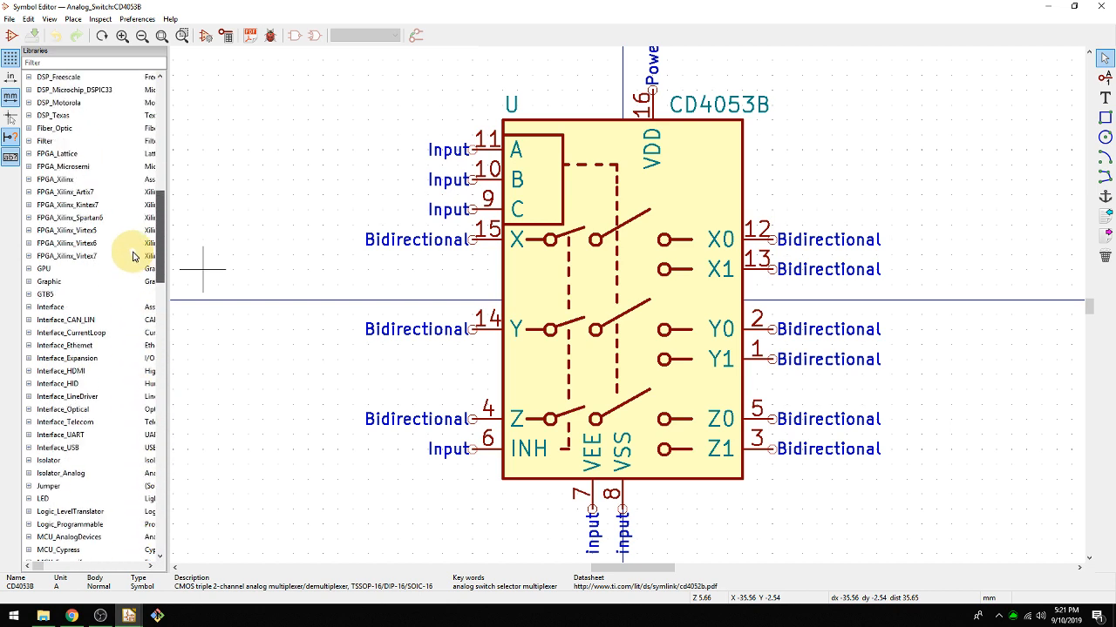
click(41, 294)
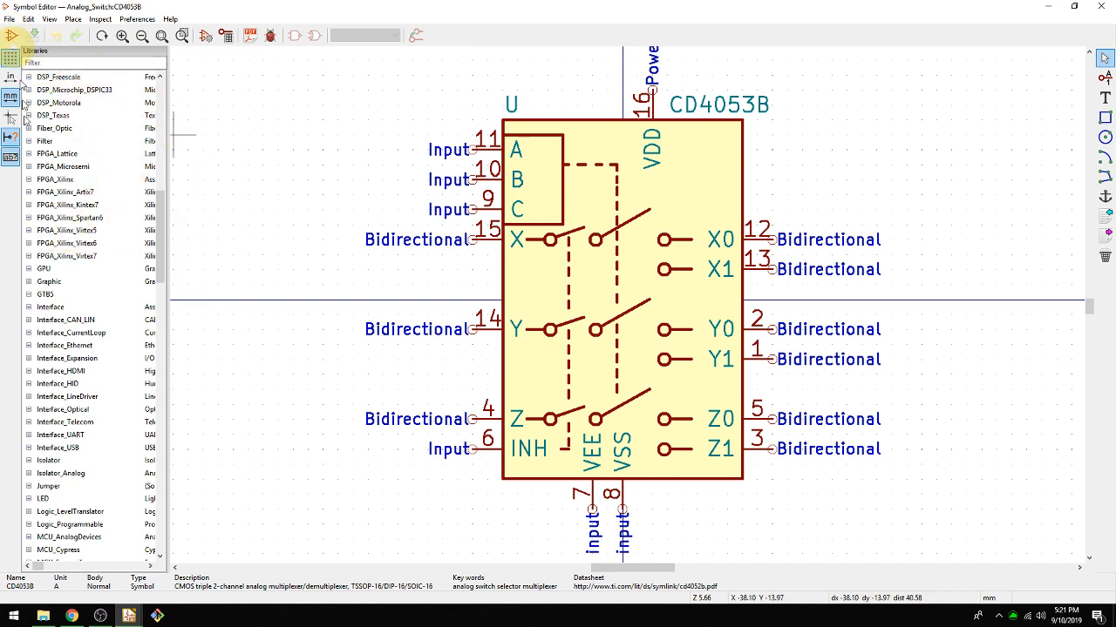
right_click(54, 294)
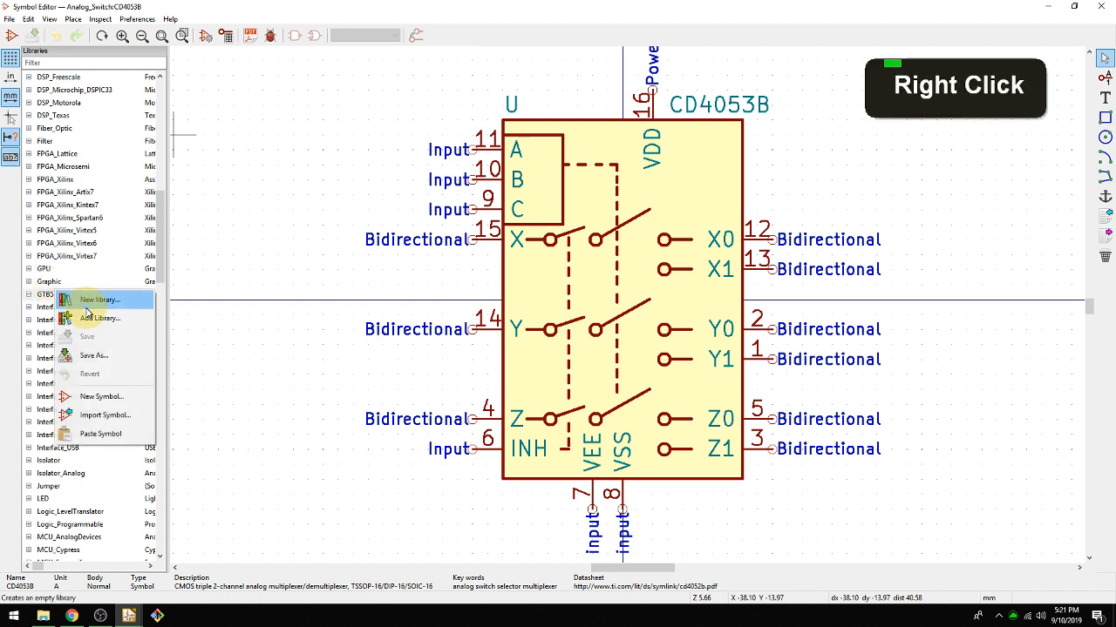
click(100, 397)
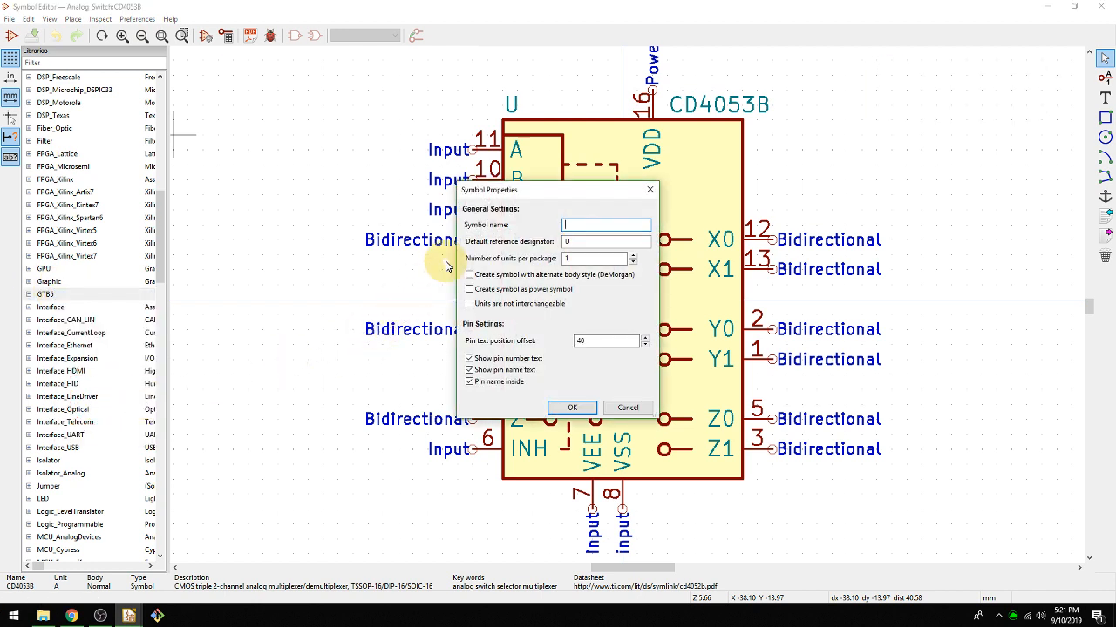
text(7555)
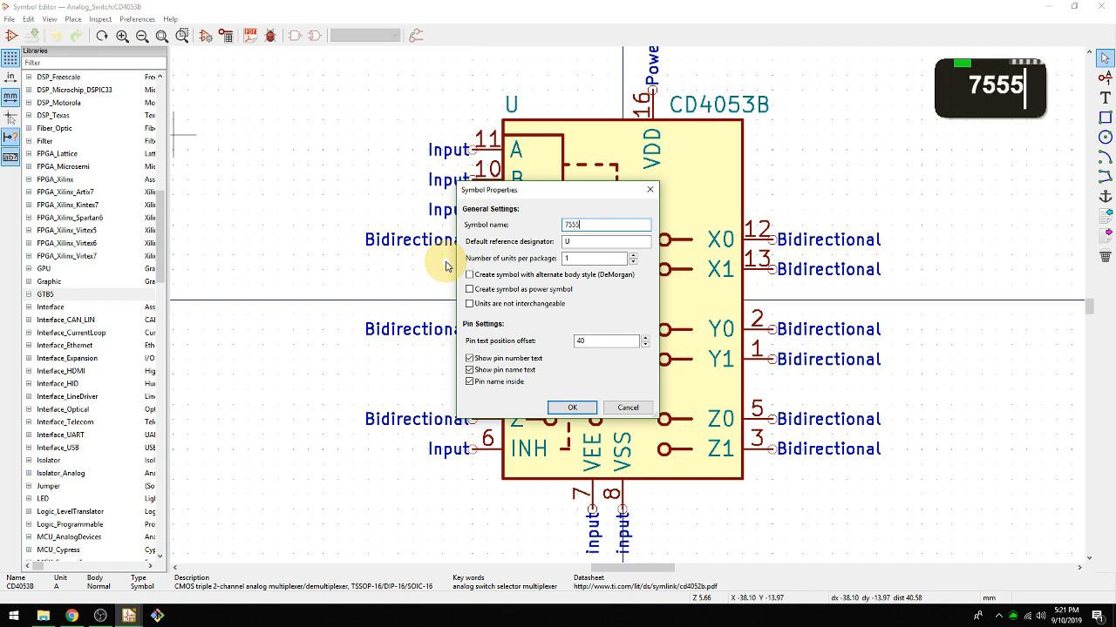
double_click(576, 237)
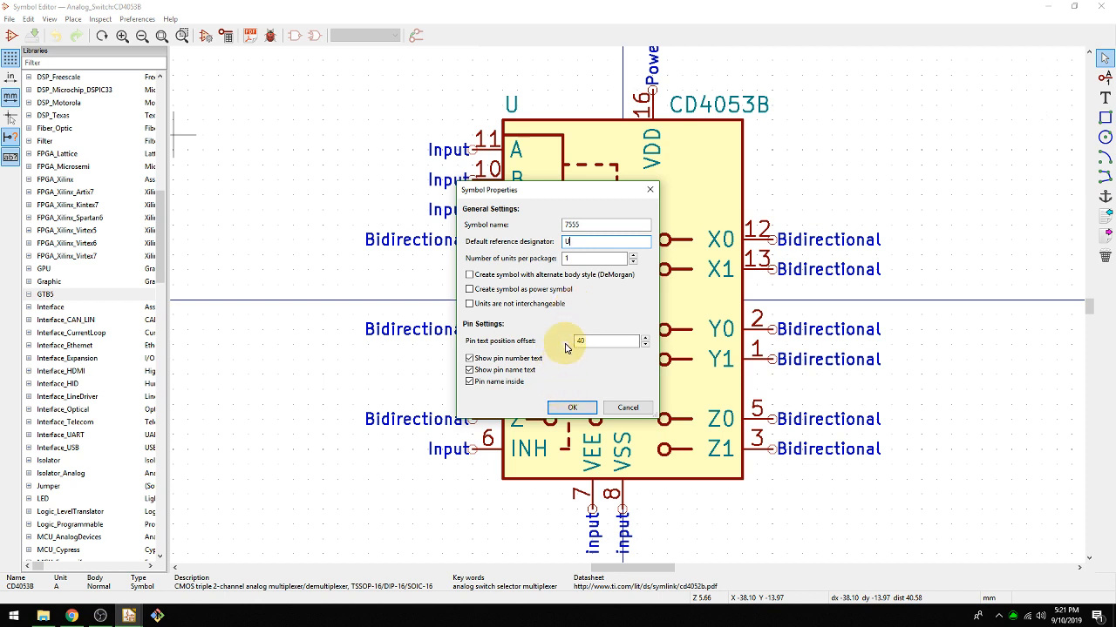
click(572, 409)
scroll(623, 304, up, 1)
scroll(627, 310, down, 3)
scroll(628, 310, down, 1)
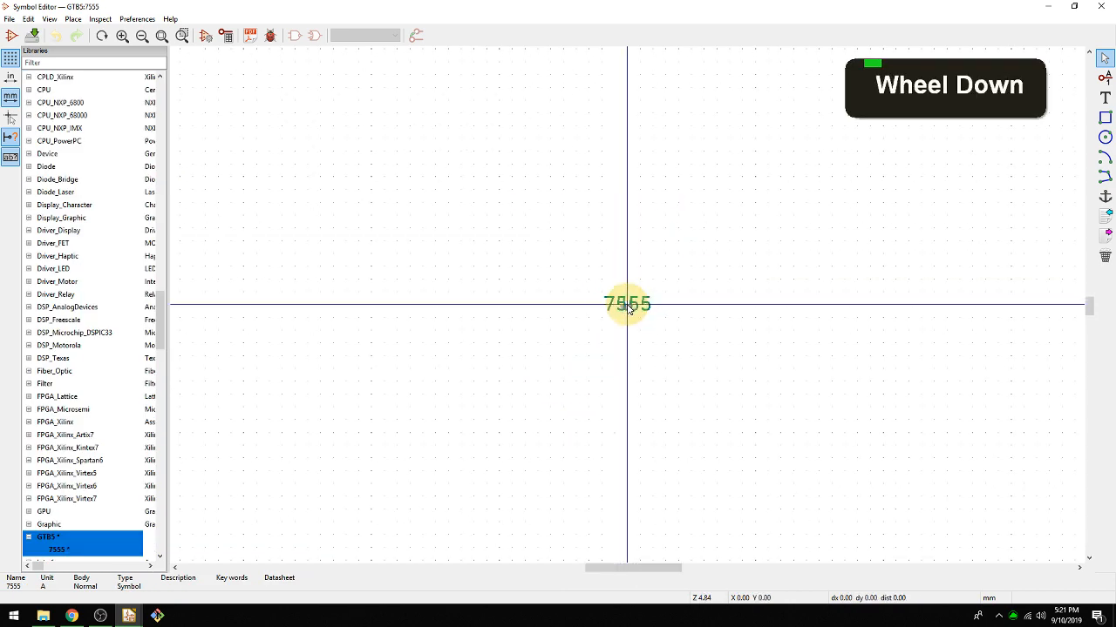
Move the 7555 value field 2.54 mm above the origin and the U reference field just below it.
scroll(627, 310, up, 2)
click(627, 307)
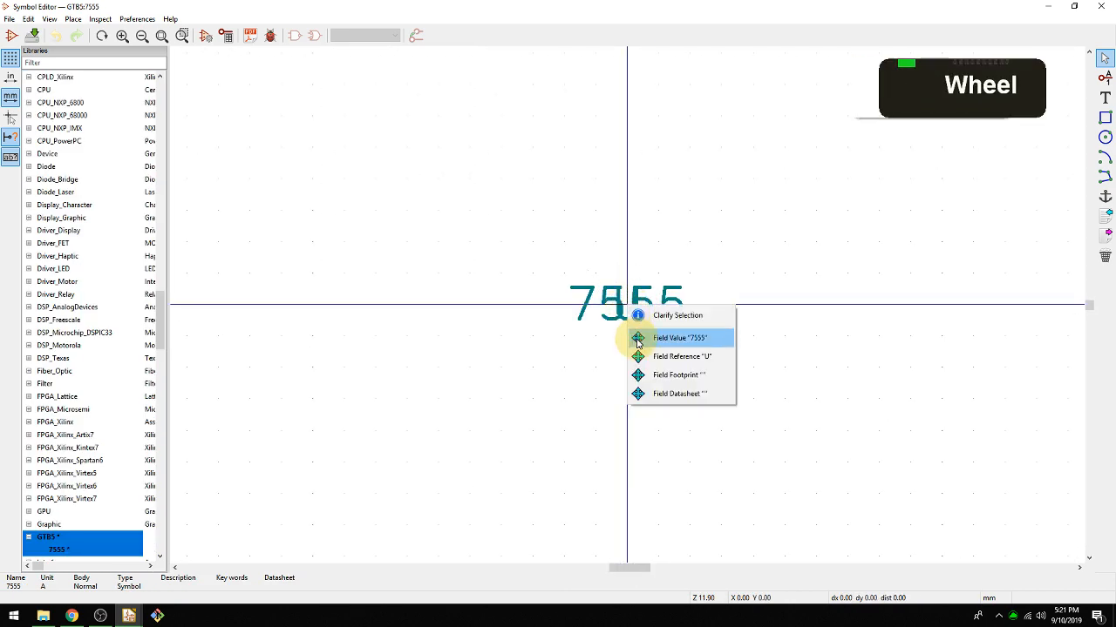
key(Escape)
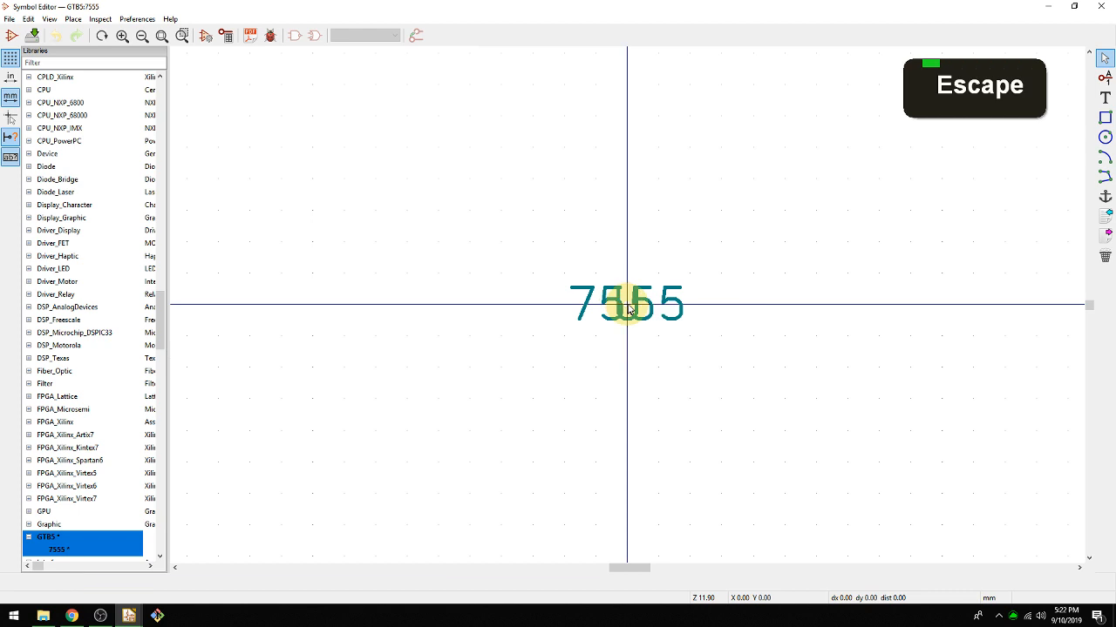
key(m)
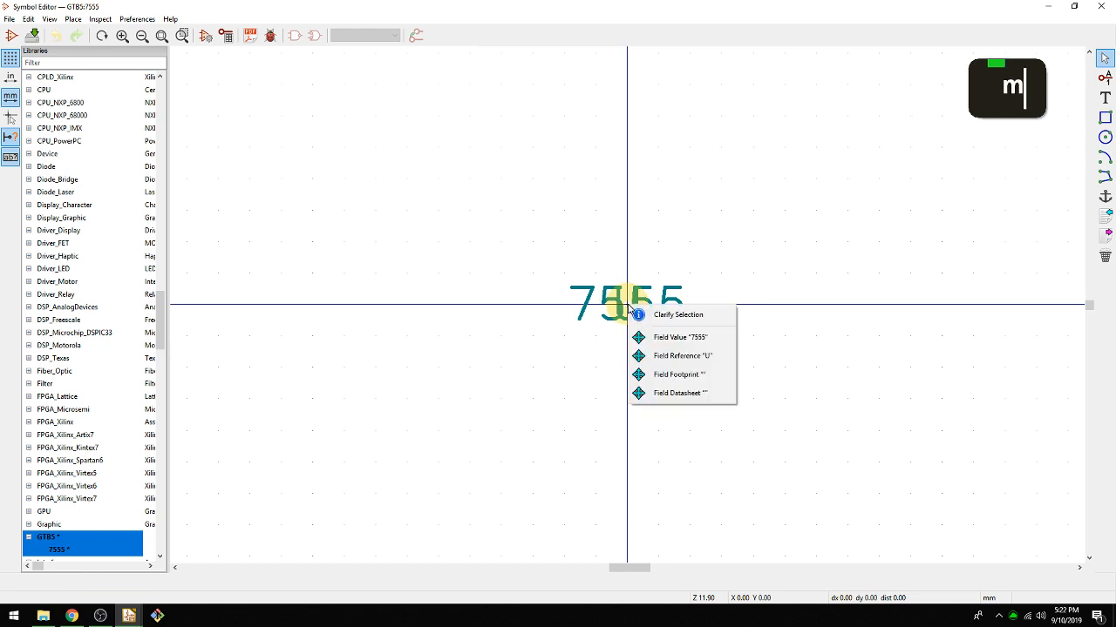
click(649, 338)
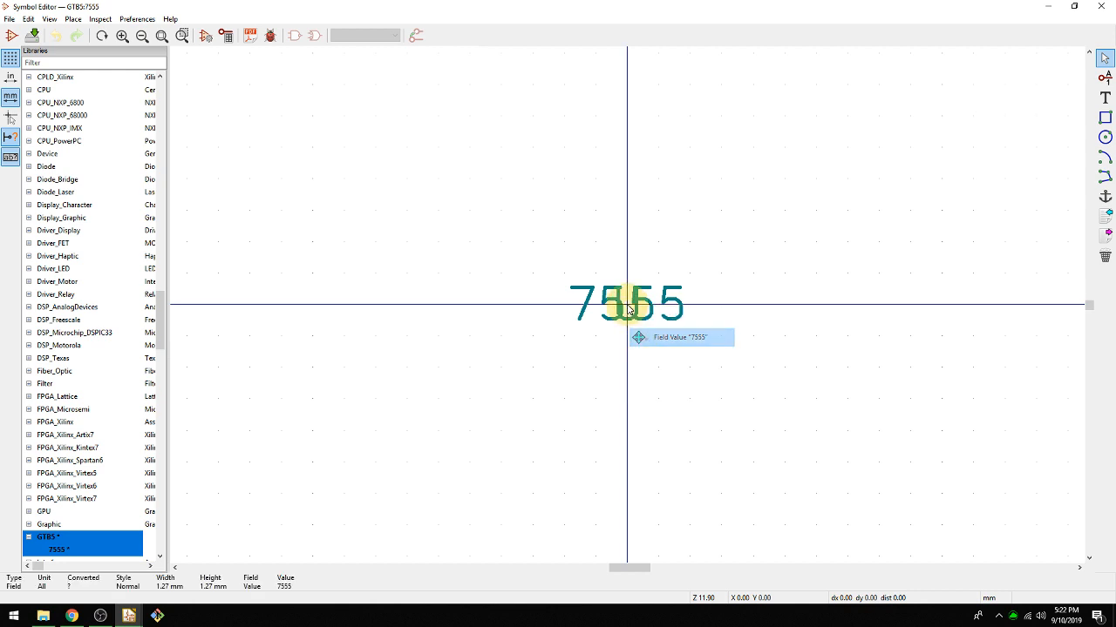
click(616, 244)
key(m)
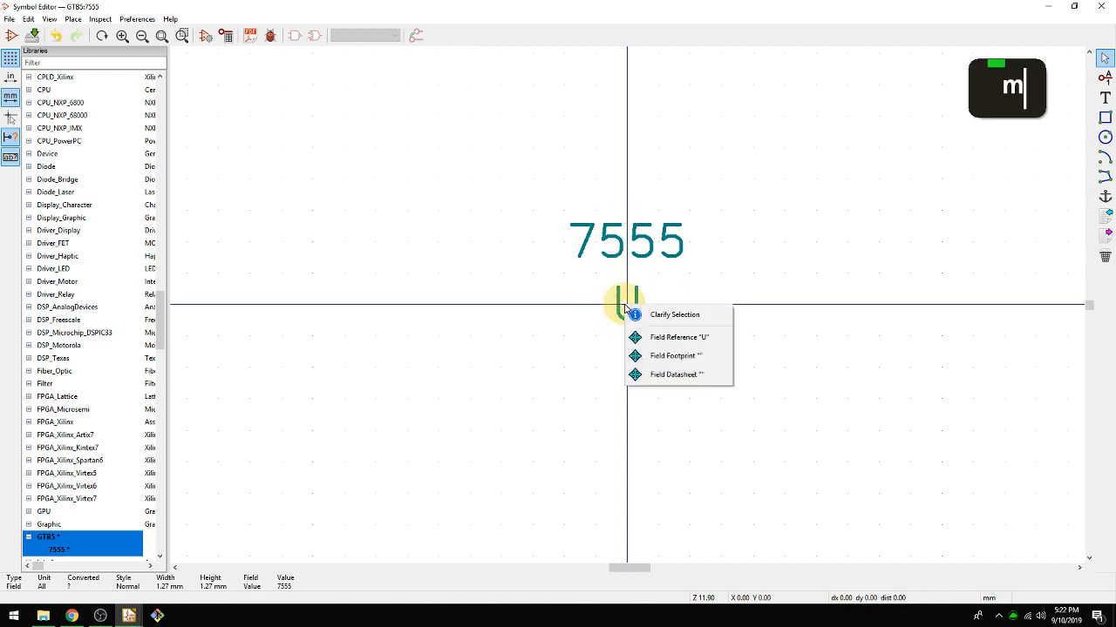
click(636, 338)
click(629, 341)
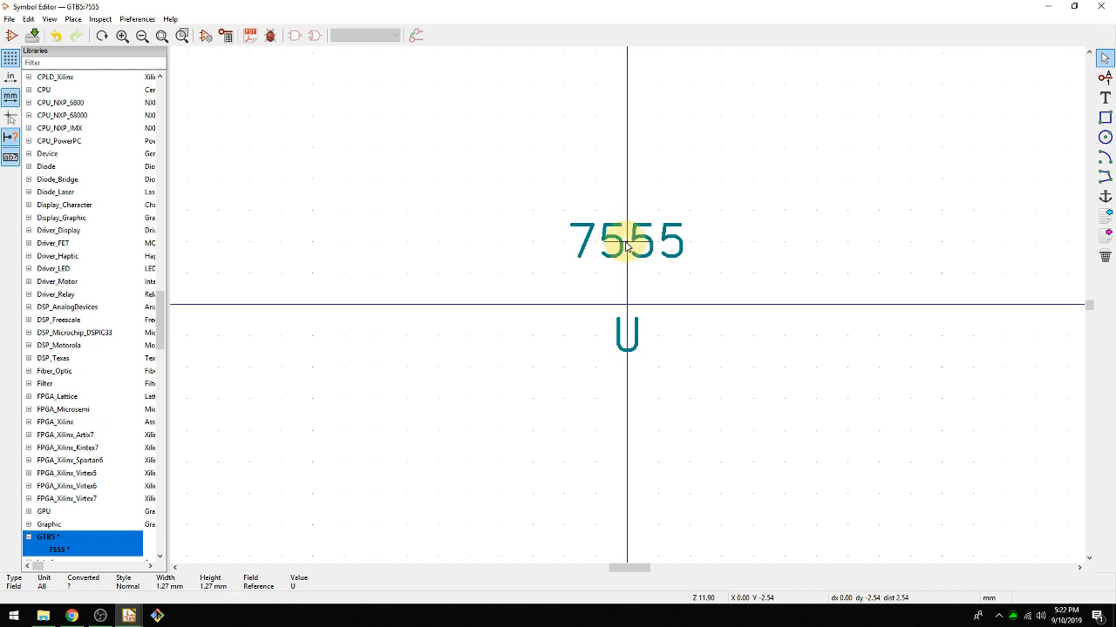
Rotate the 7555 value field through a full turn in 90-degree steps.
key(r)
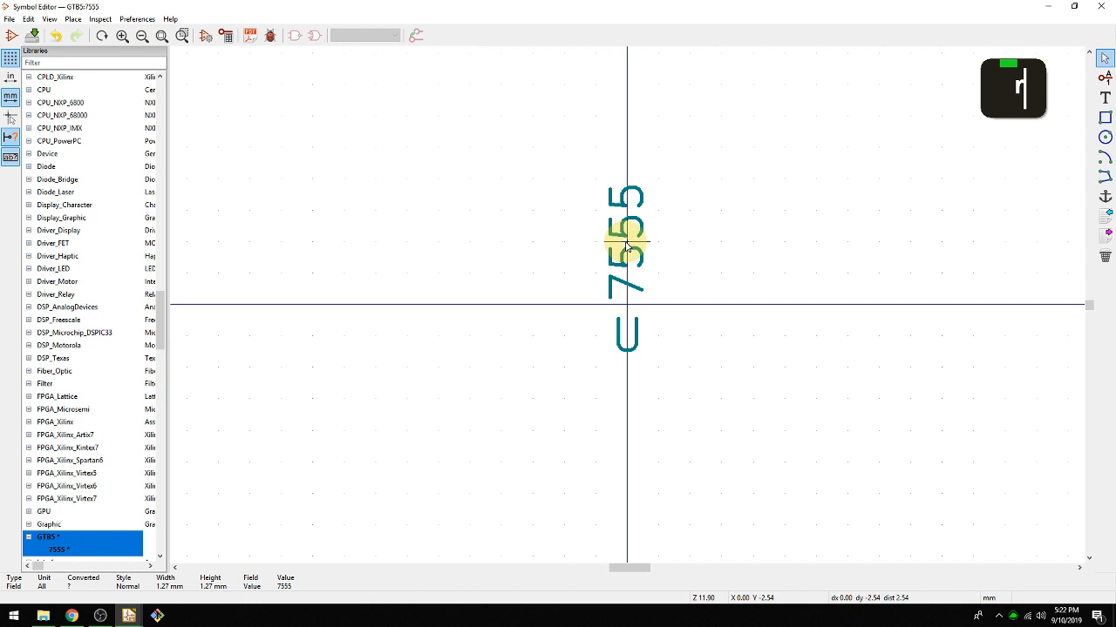
key(r)
key(r)
key(r)
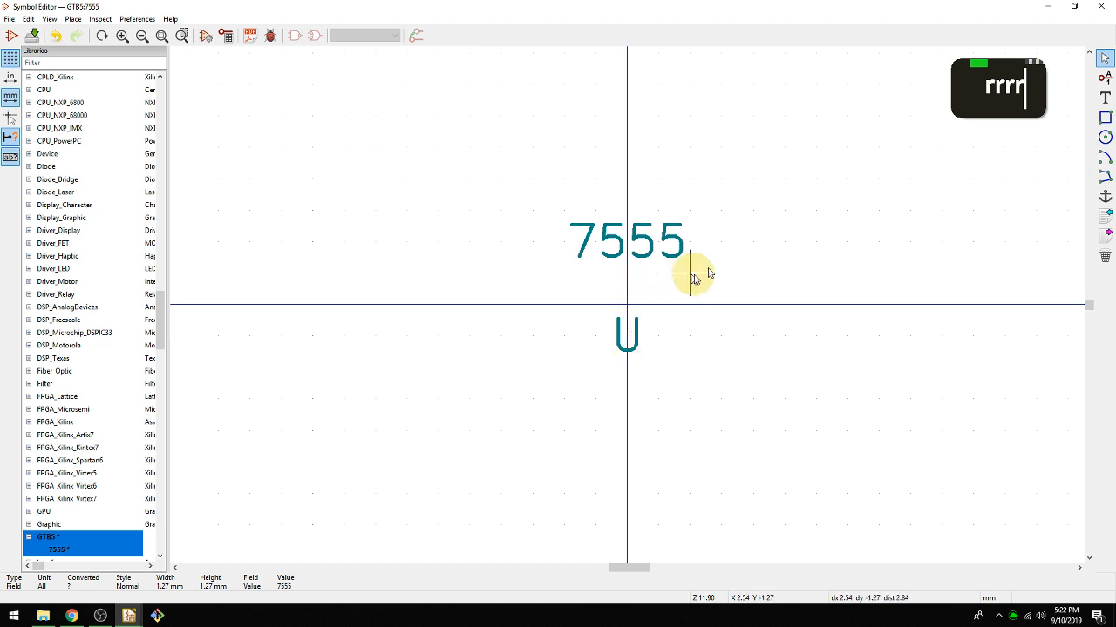
Arrange the Symbol Editor side by side with the Chrome window showing the Flashing LED Circuit, keeping the symbol fields centred in view.
middle_click(822, 254)
key(super+Left)
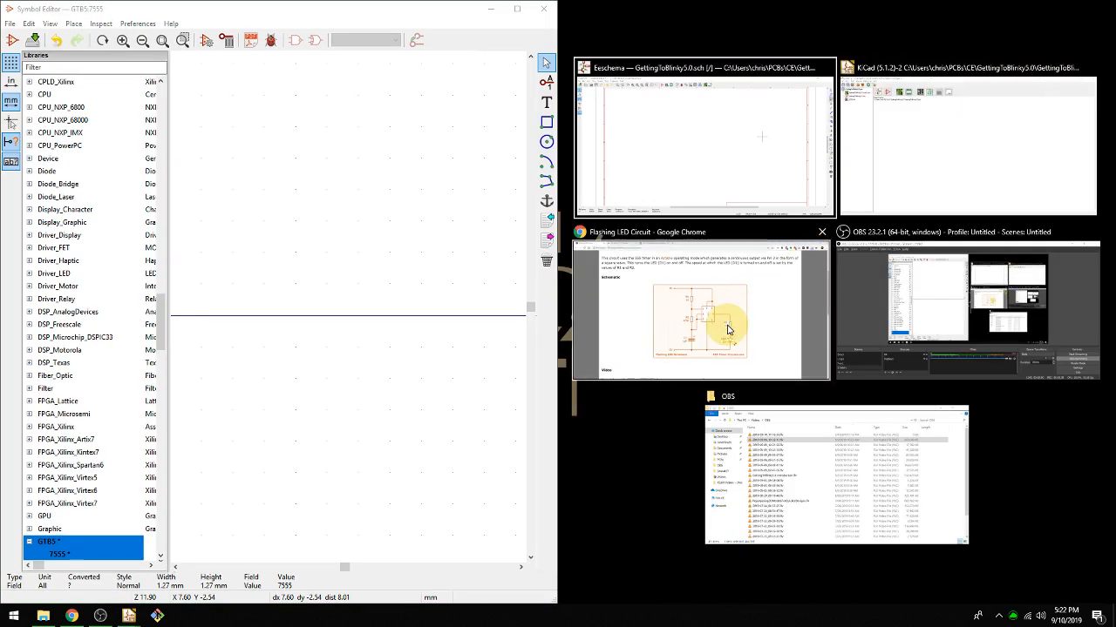
click(728, 329)
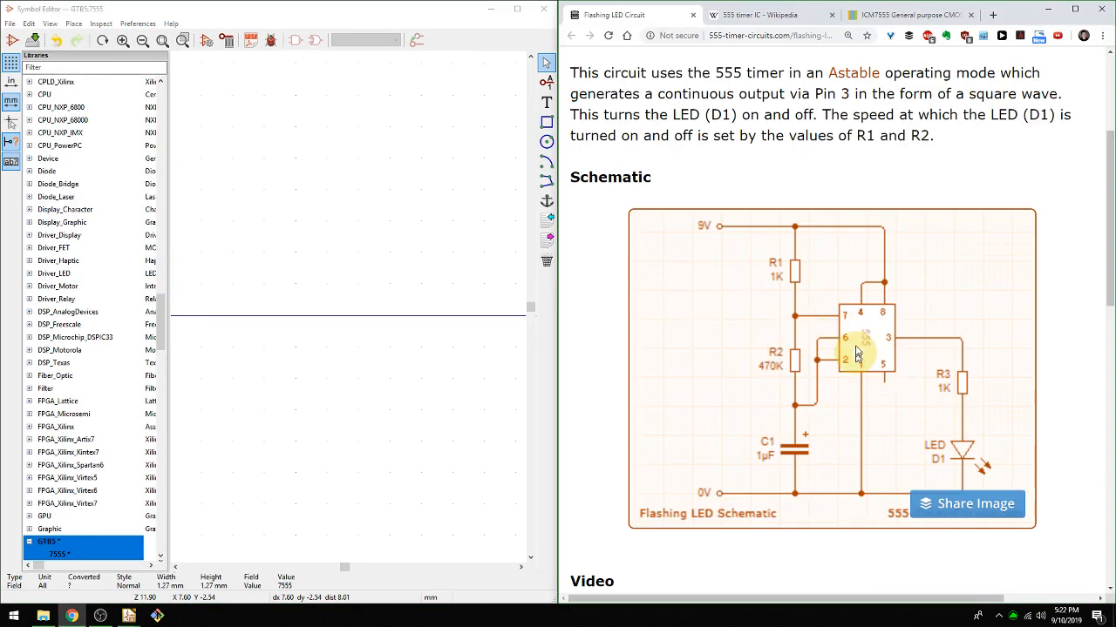
middle_drag(343, 341, 379, 317)
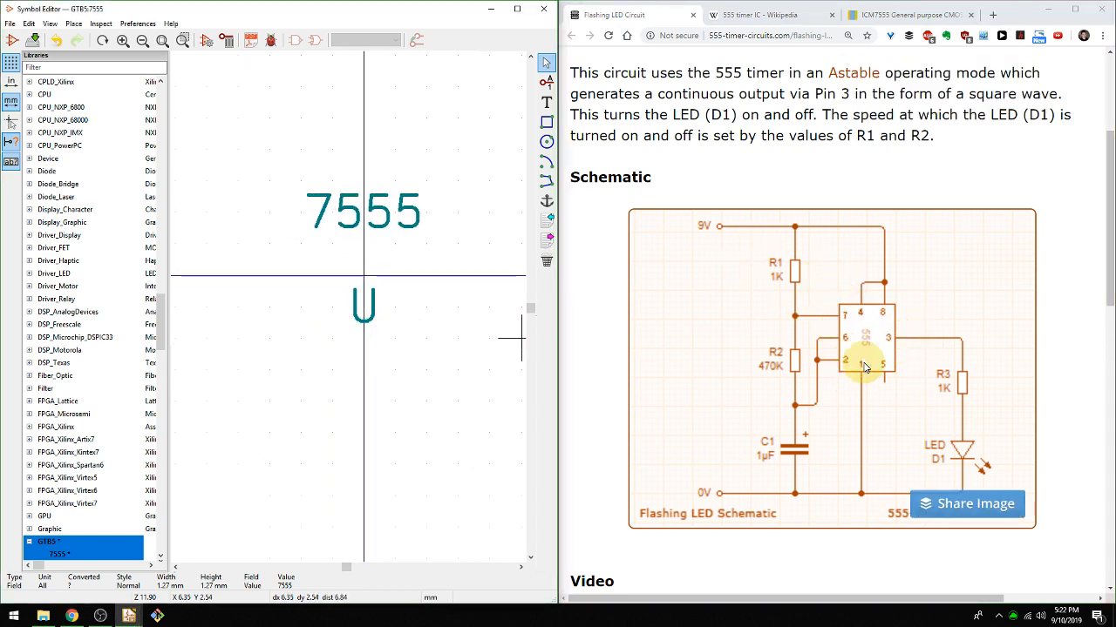
Open the ICM7555 datasheet in Chrome and compare the SO8 and DIP8 pin configurations in section 6.1 Pinning.
click(878, 17)
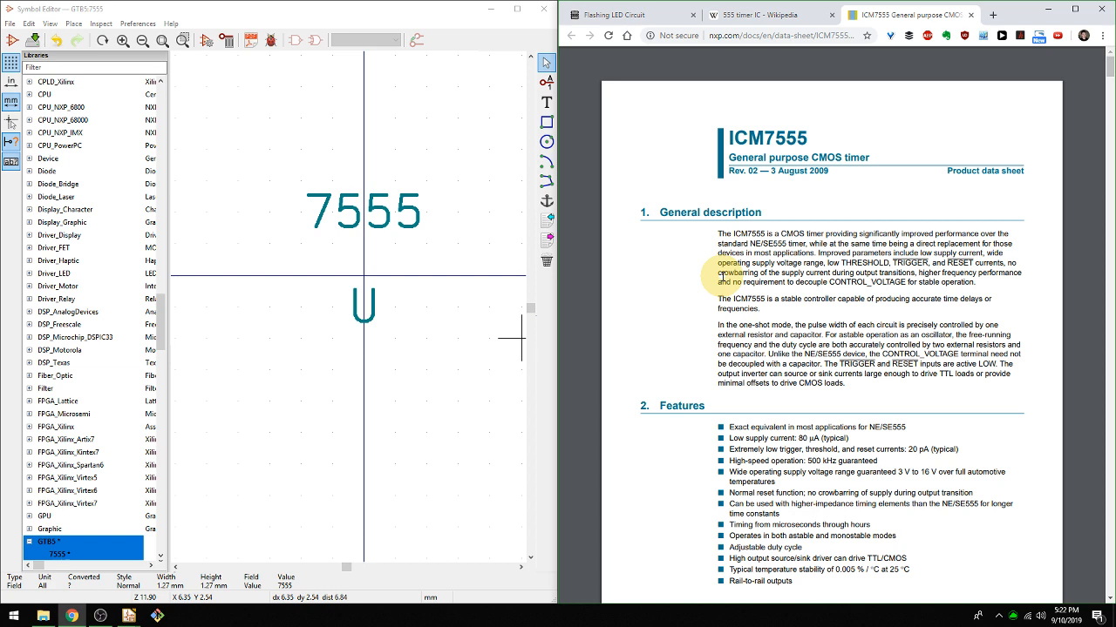
scroll(725, 320, up, 1)
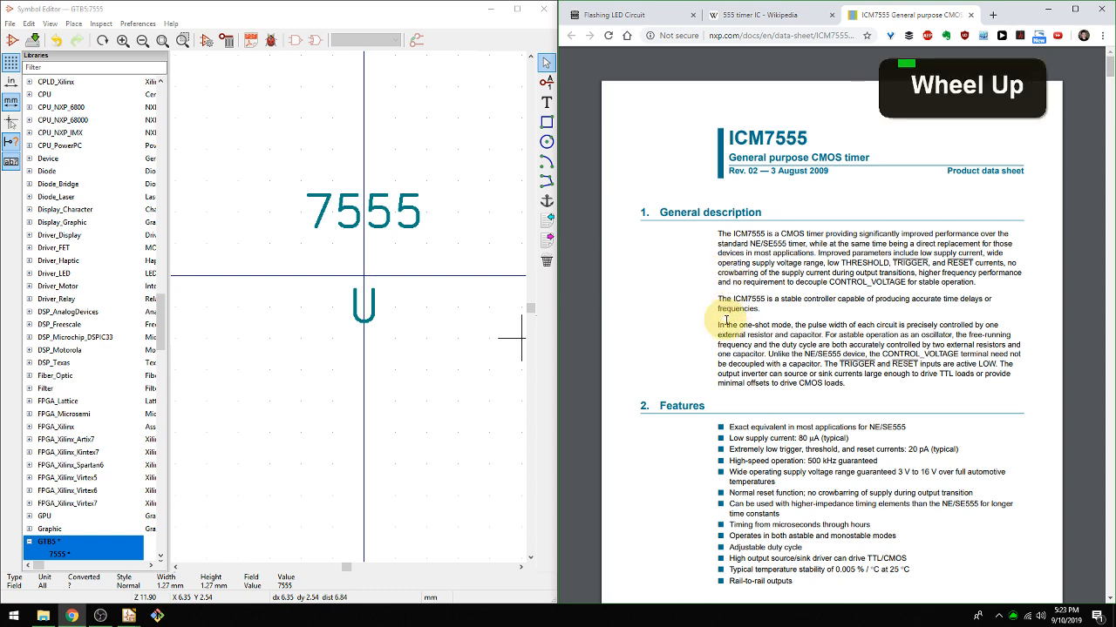
scroll(719, 321, down, 6)
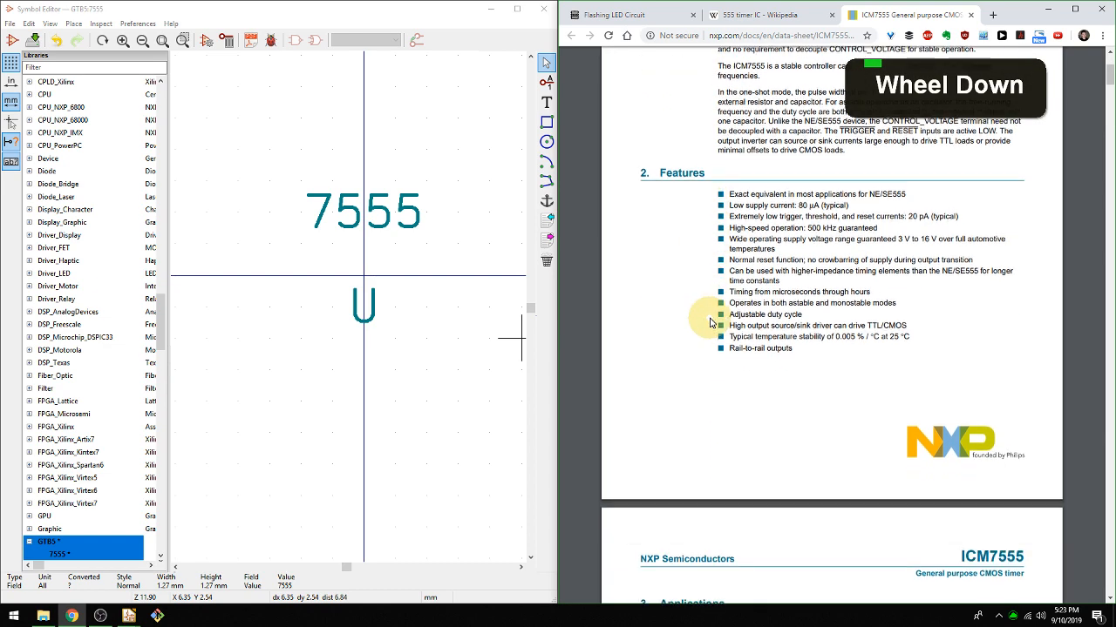
scroll(711, 323, down, 8)
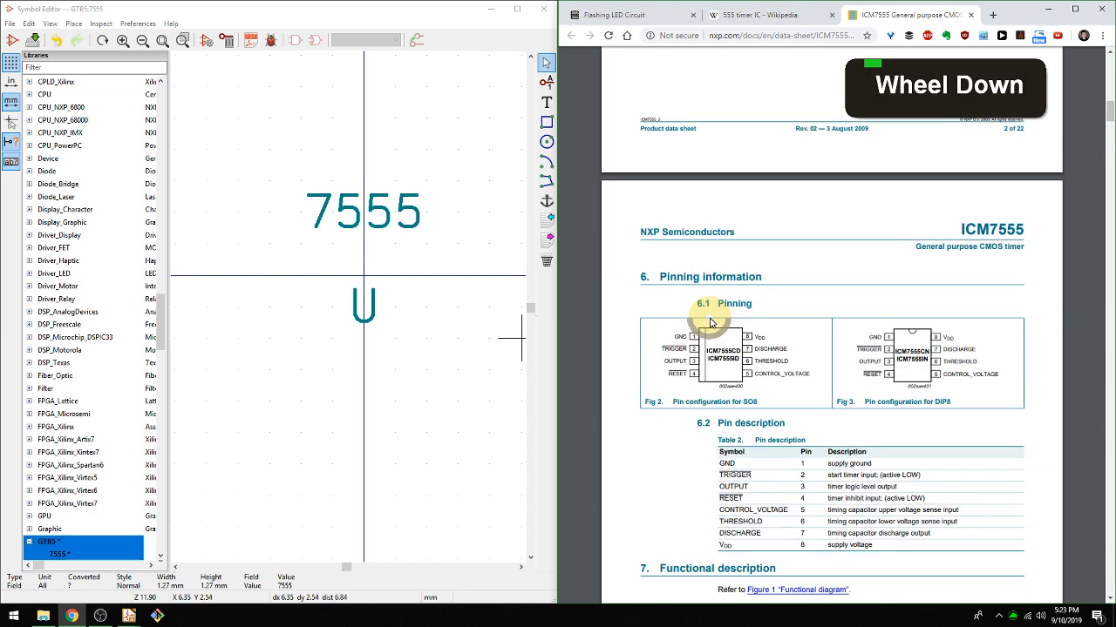
ctrl+scroll(741, 341, up, 5)
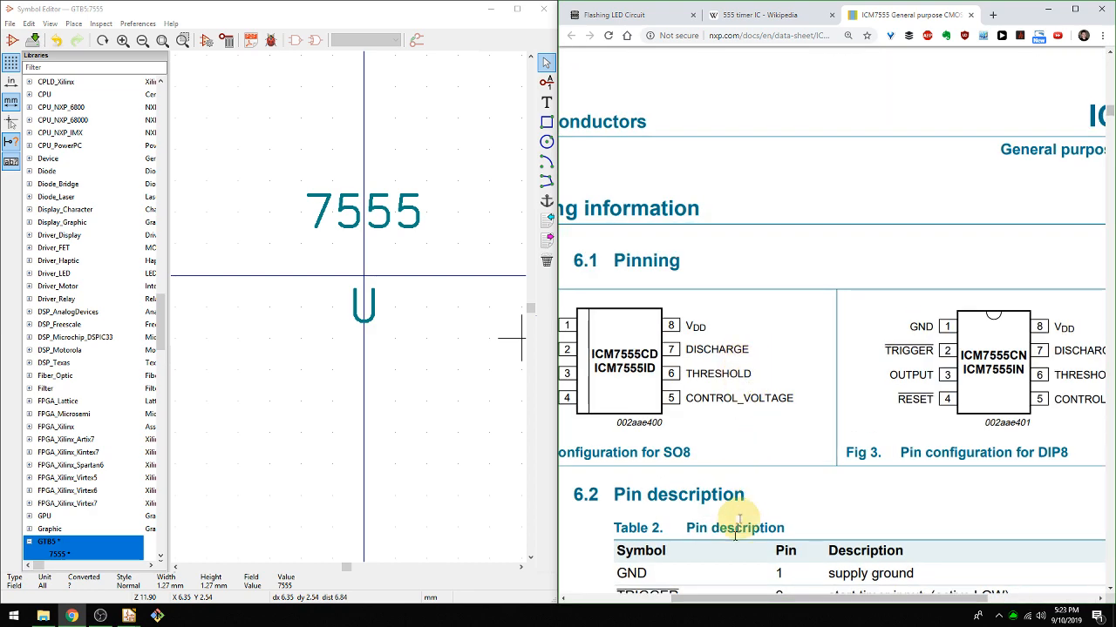
drag(727, 601, 634, 600)
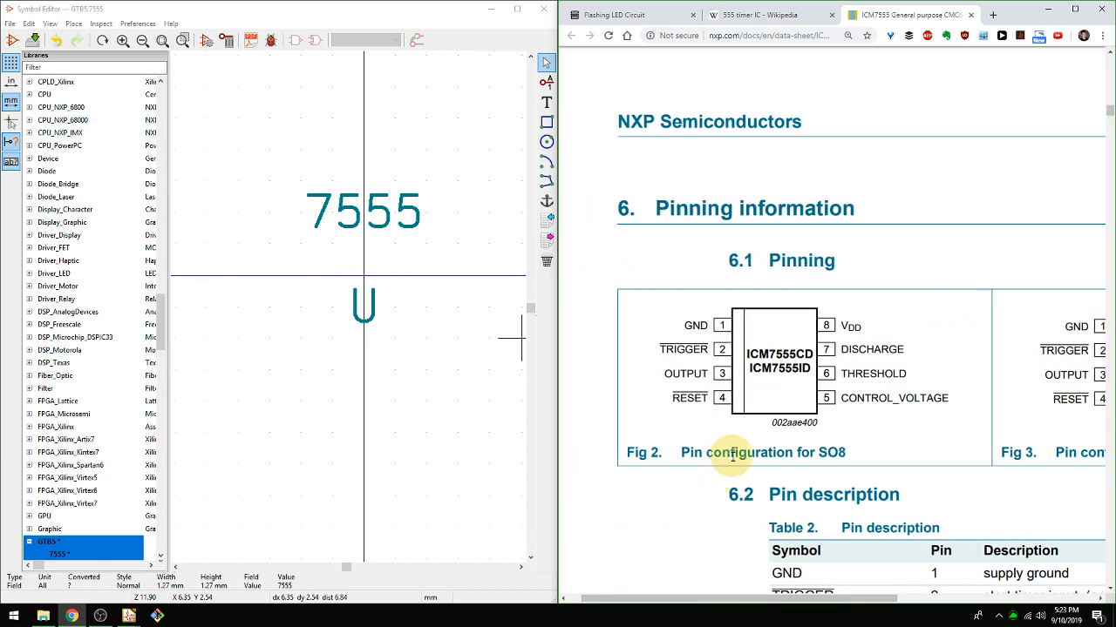
drag(739, 598, 908, 598)
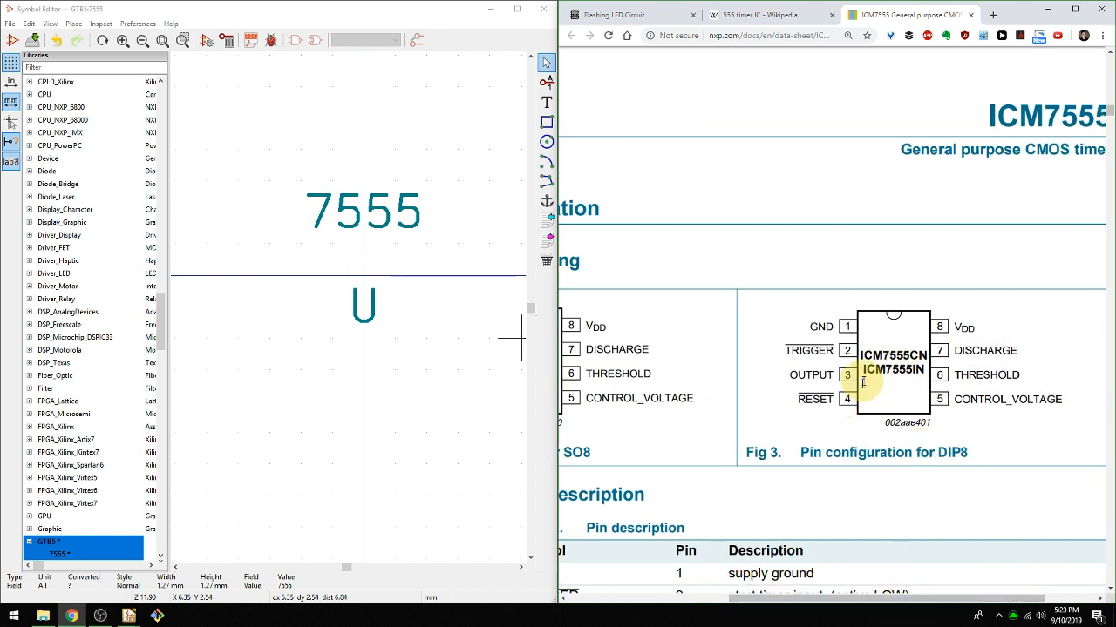
drag(911, 598, 773, 597)
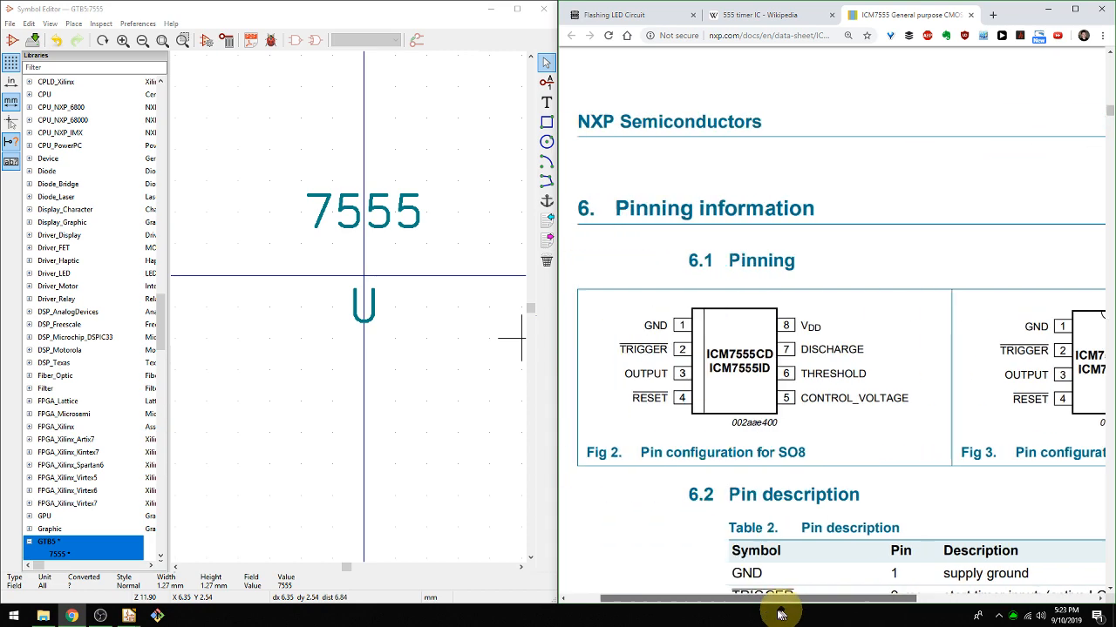
Enlarge the SO8 pin configuration figure in the datasheet to read the pin names and numbers on both sides.
scroll(702, 363, up, 1)
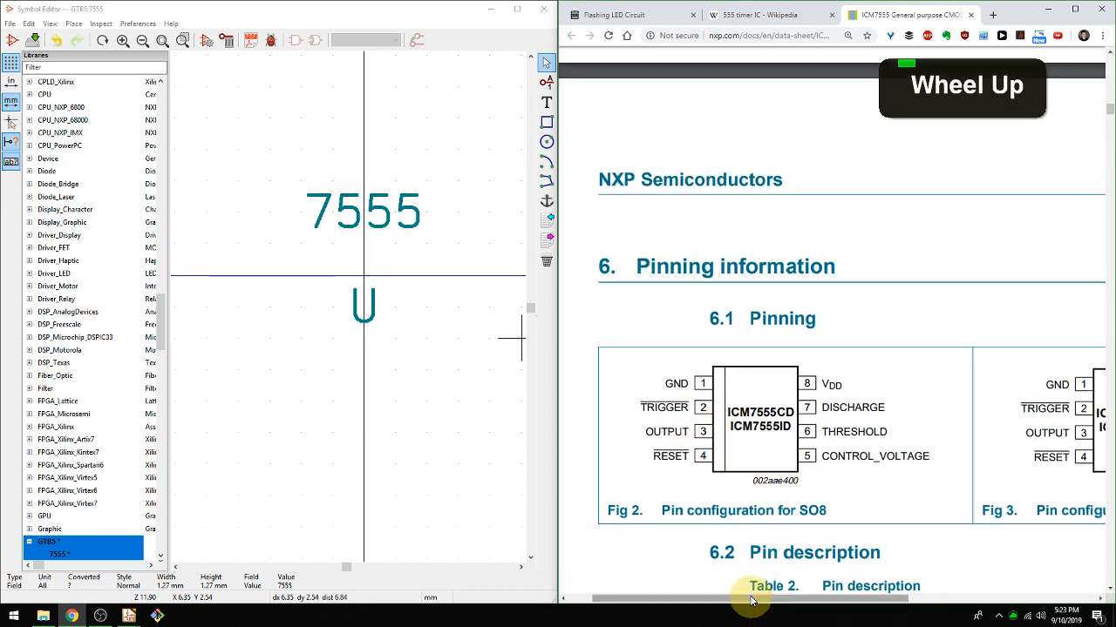
ctrl+scroll(731, 539, down, 2)
ctrl+scroll(732, 528, up, 1)
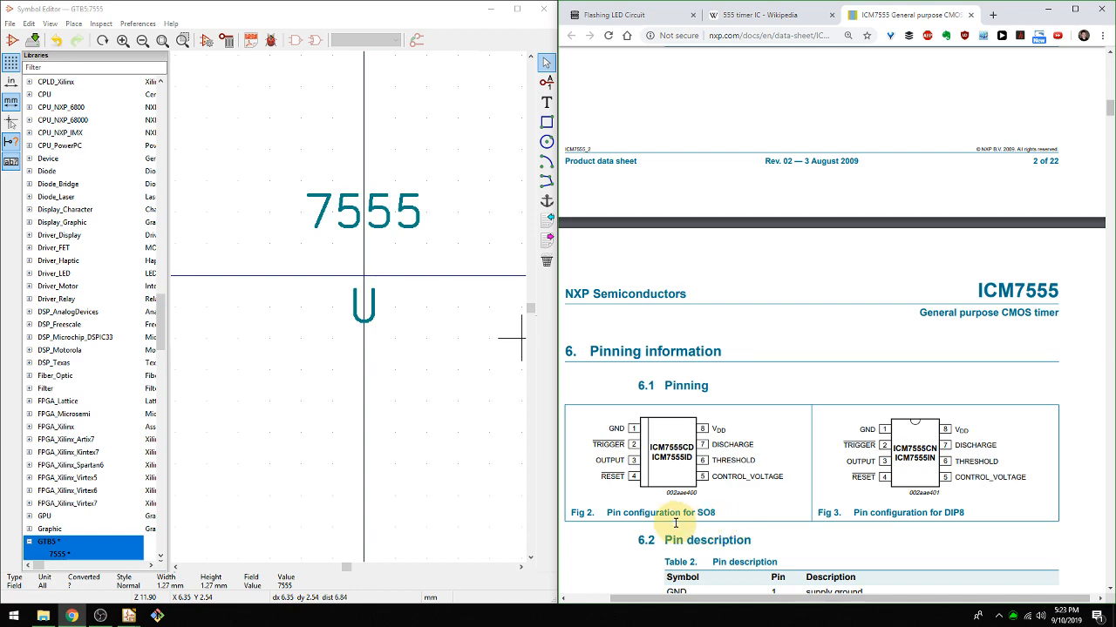
ctrl+scroll(672, 528, up, 1)
ctrl+scroll(673, 524, up, 1)
ctrl+scroll(612, 374, up, 1)
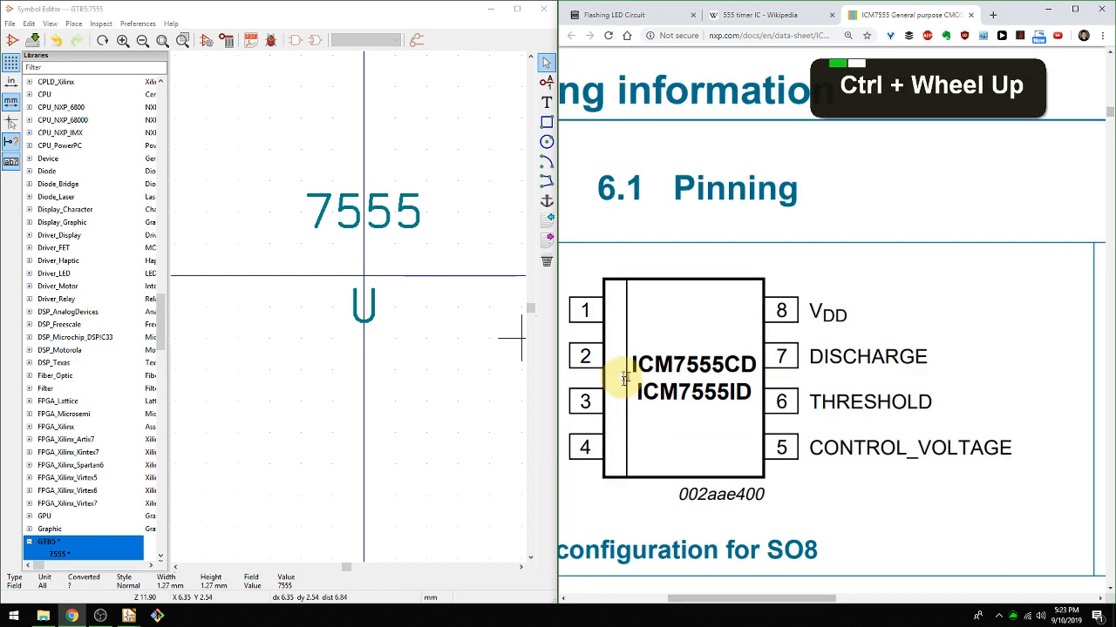
drag(772, 598, 720, 600)
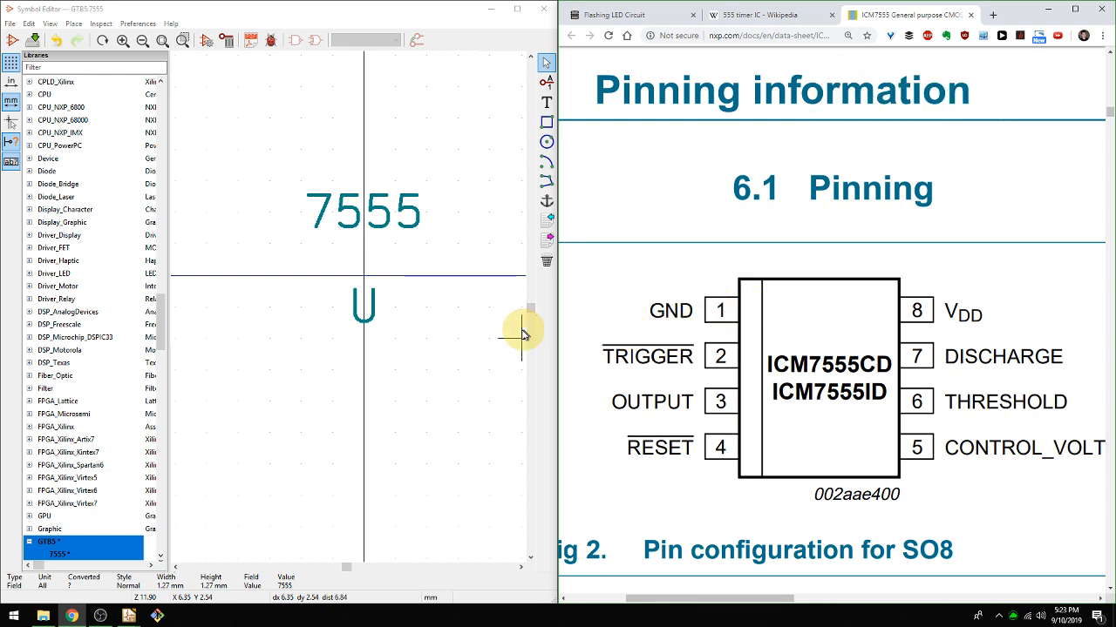
In the Symbol Editor, add pin 1 named GND with electrical type Power input, placed about 3.81 mm left of and below the origin.
scroll(347, 312, down, 1)
middle_drag(347, 312, 437, 297)
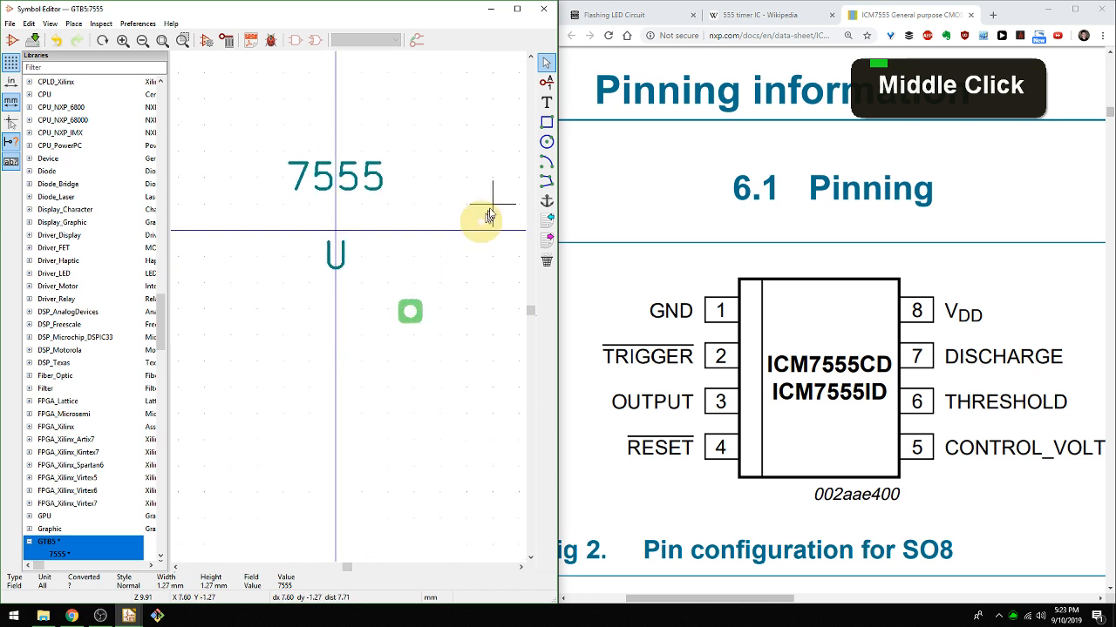
click(546, 83)
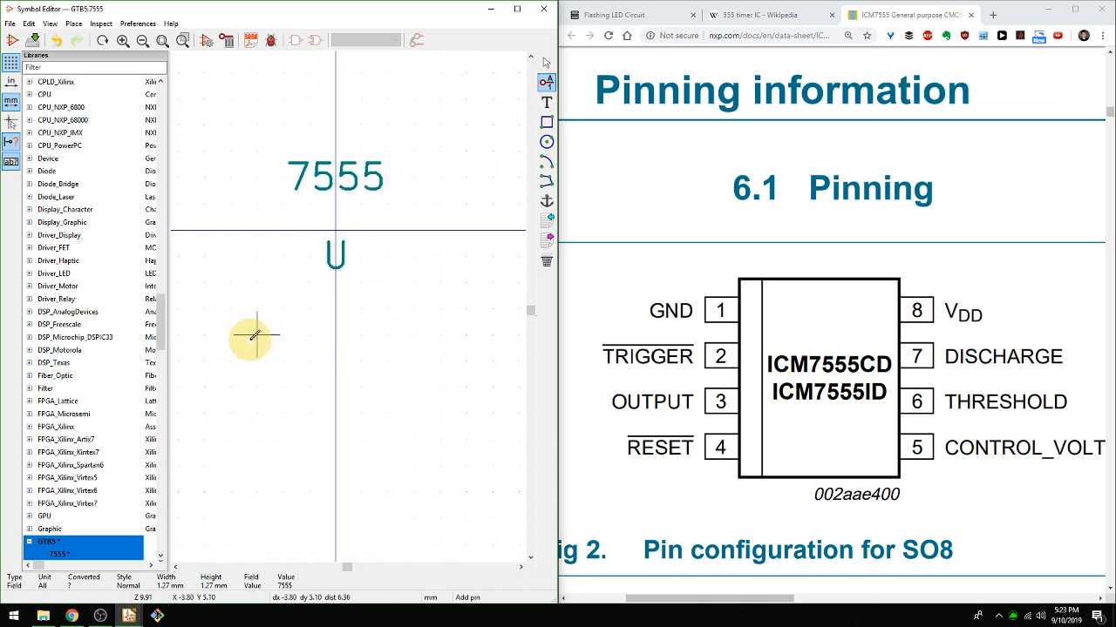
click(231, 308)
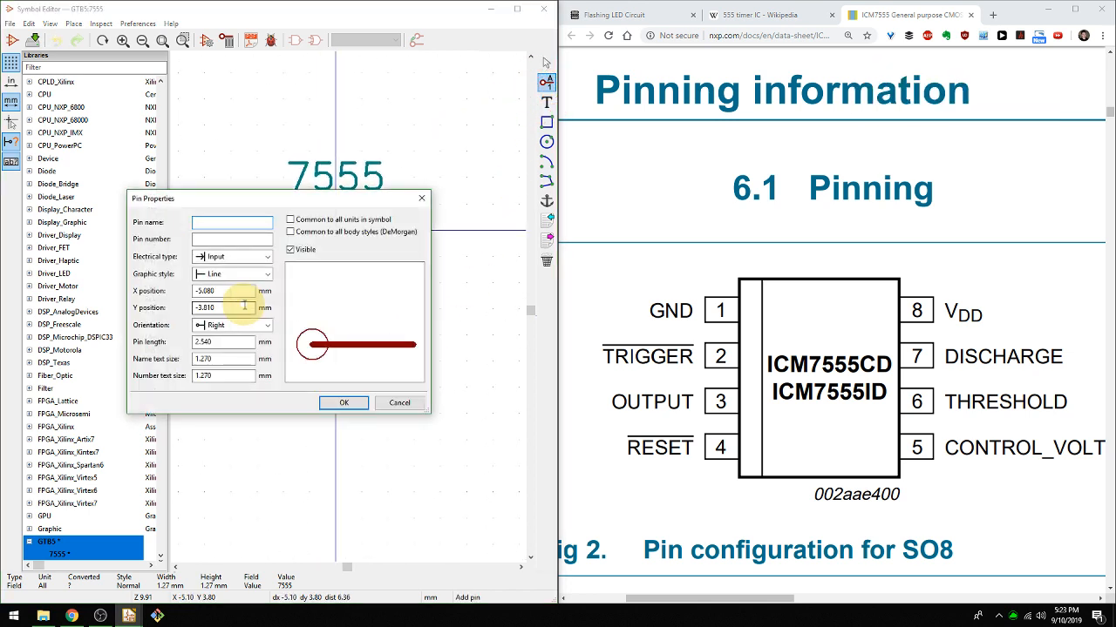
text(GND)
key(Tab)
text(1)
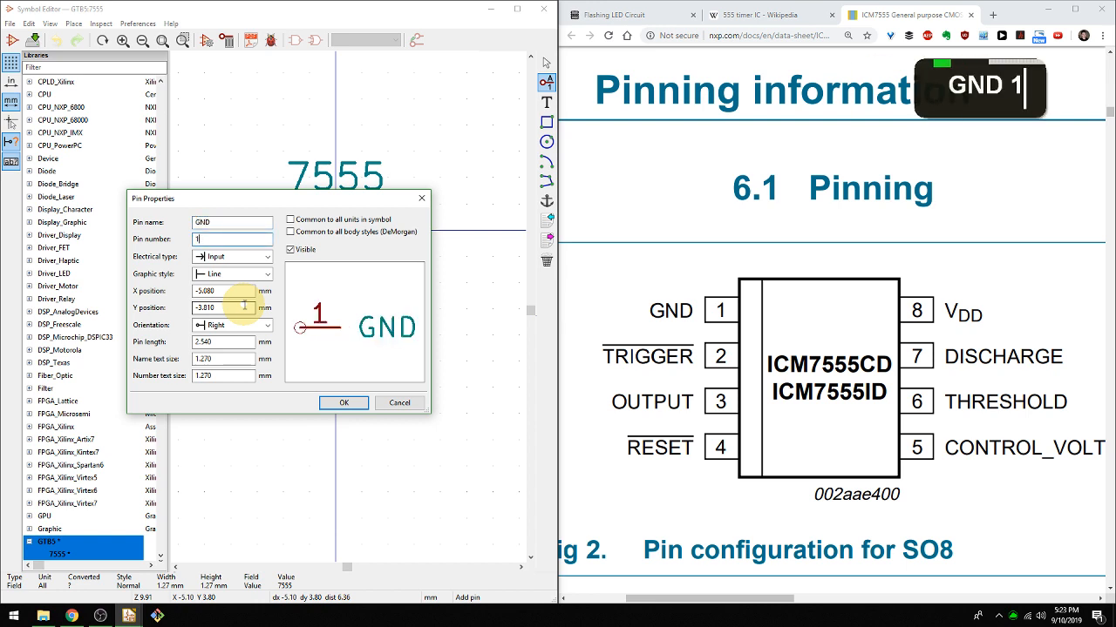
click(236, 260)
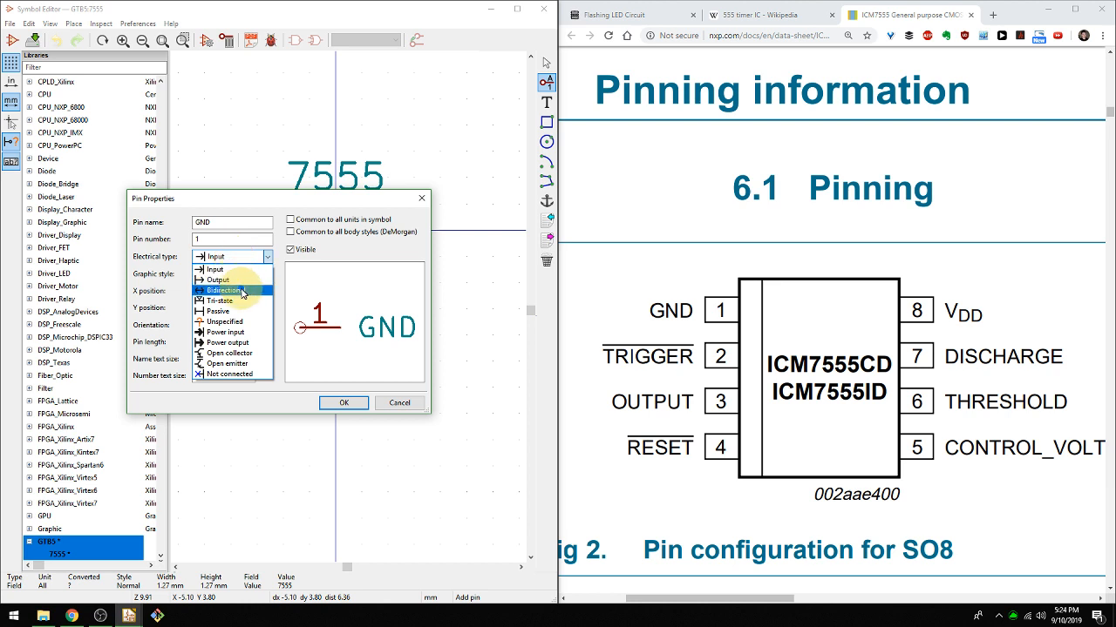
click(229, 332)
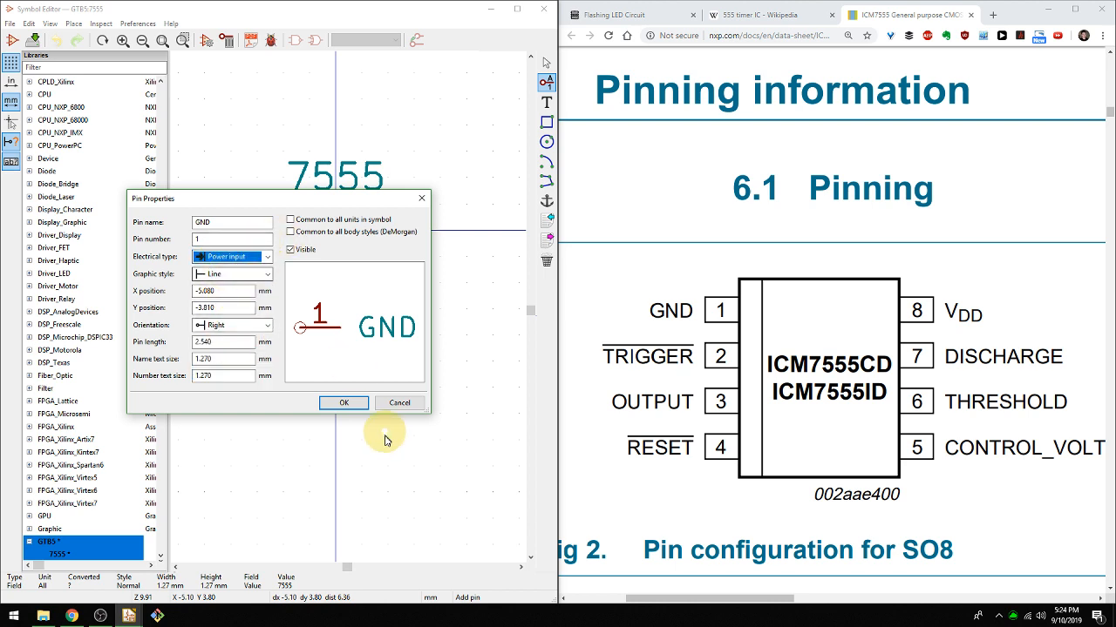
click(342, 405)
click(256, 309)
Add pin 2 named ~TRIG, using the tilde for an active-low overbar, at X -3.81 and Y -6.35 mm below the GND pin.
click(253, 359)
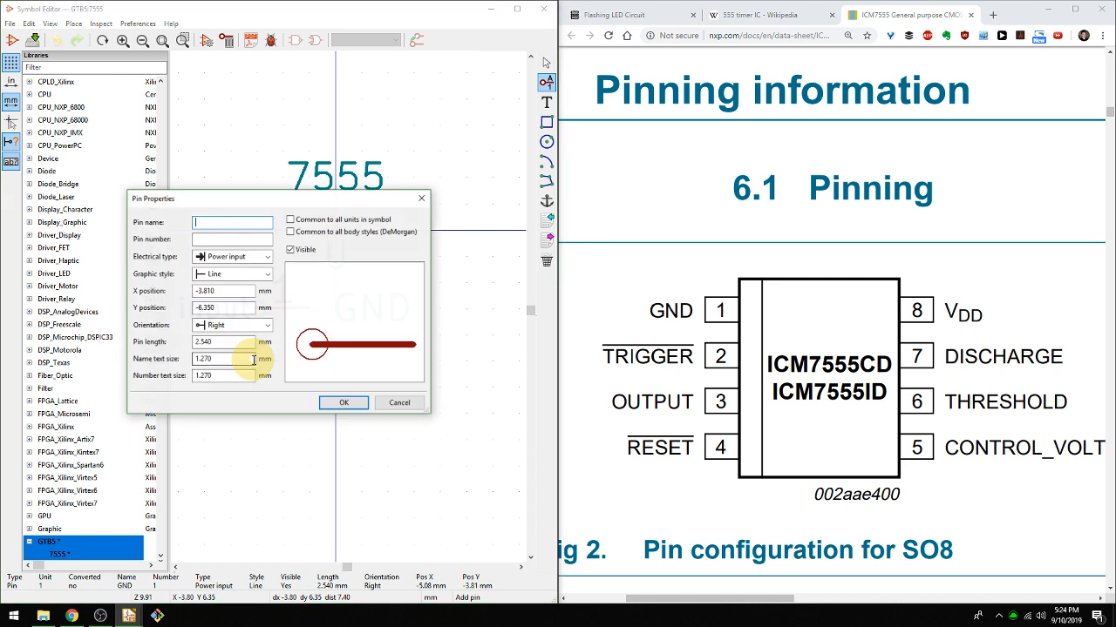
text(TRIG)
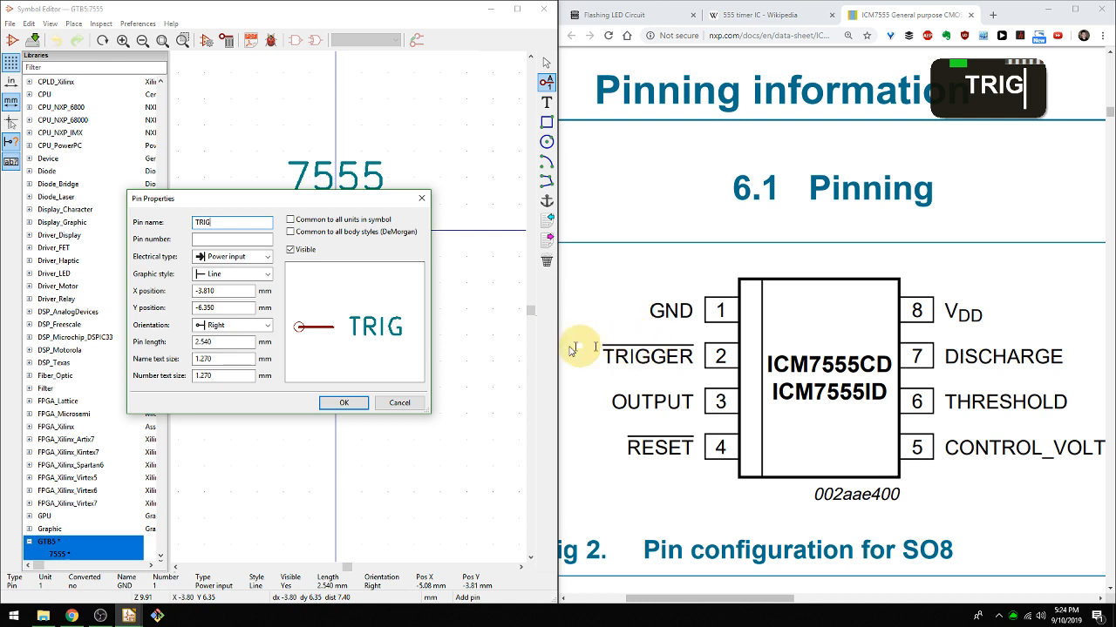
key(Home)
text(~)
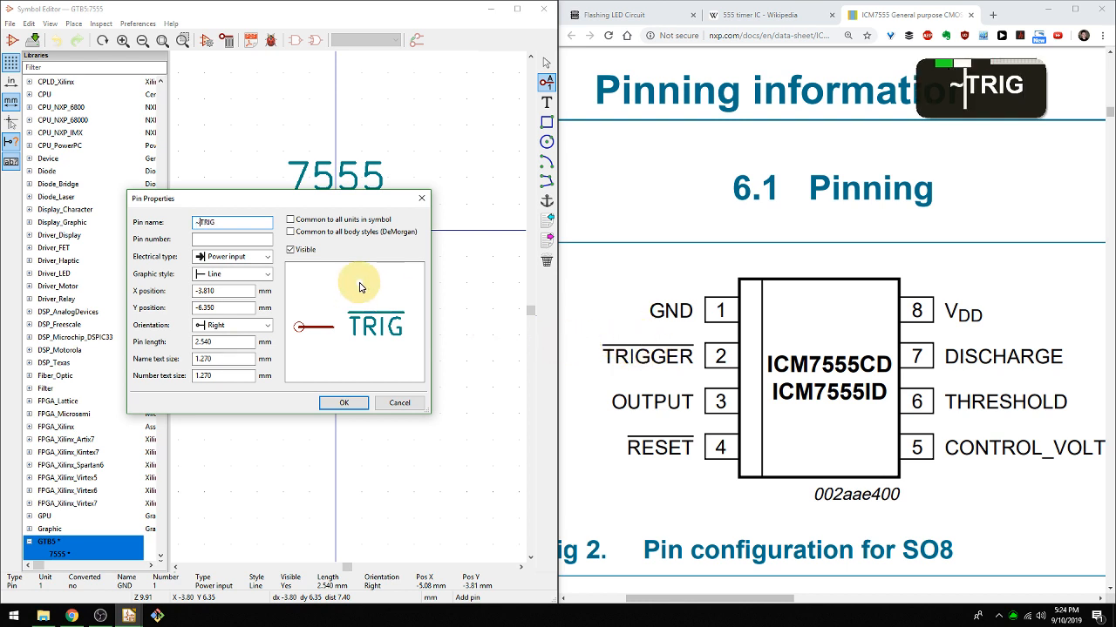
click(236, 240)
text(2)
key(Return)
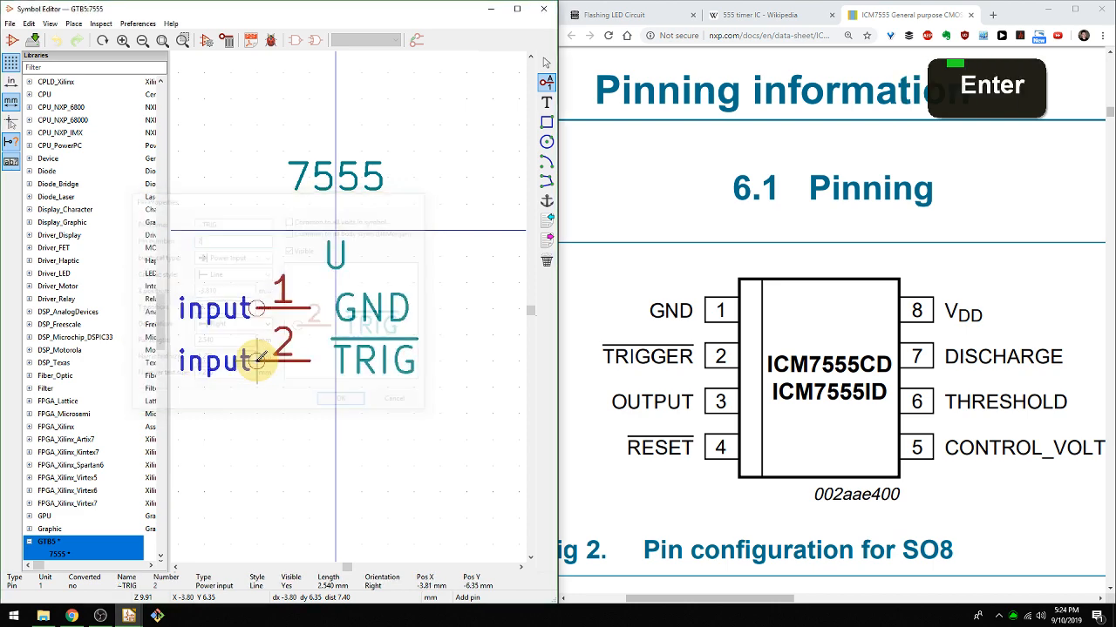
click(259, 359)
Add pin 3 named OUT directly below the TRIG pin, matching the existing pin spacing.
click(265, 384)
text(OUT)
key(Tab)
text(3)
key(Return)
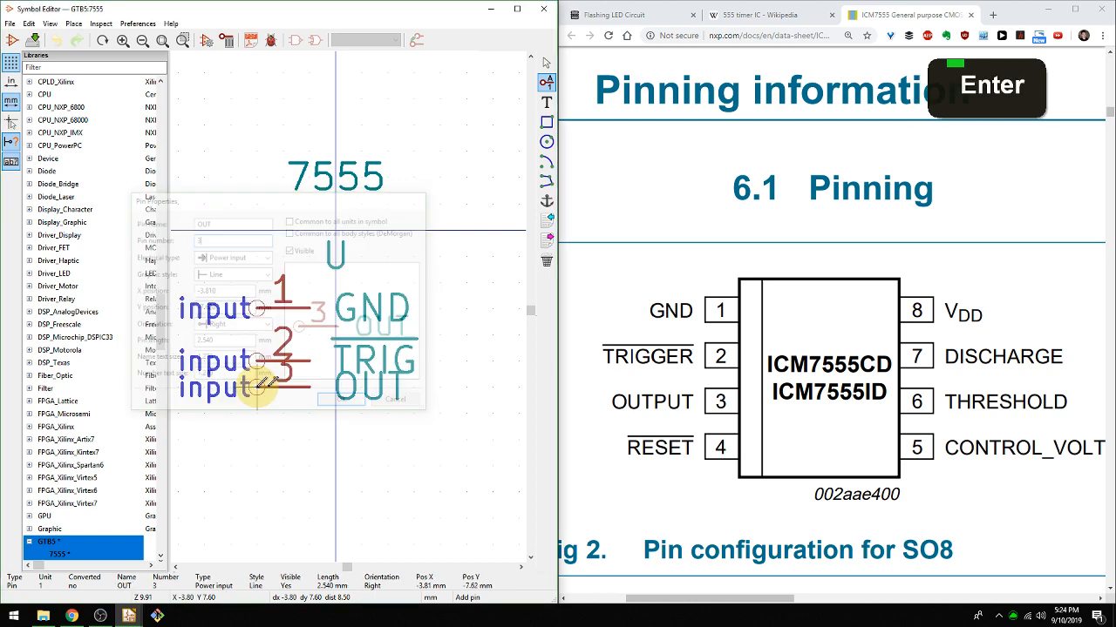
click(257, 409)
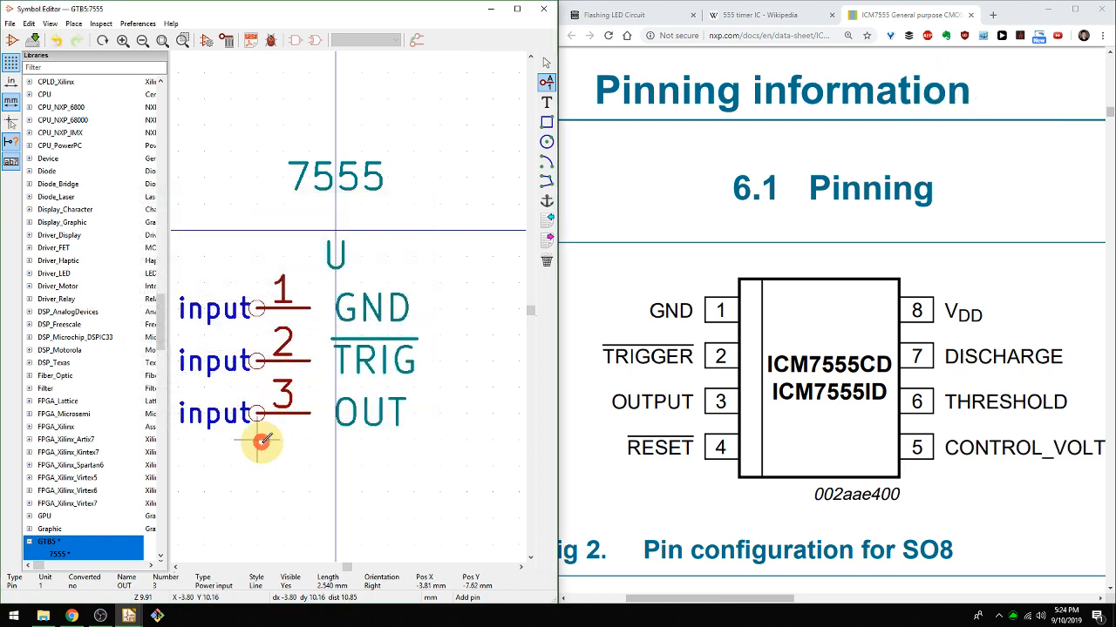
Add pin 4 named ~RST, using the tilde for an active-low overbar, 2.54 mm below the OUT pin.
click(260, 446)
text(R)
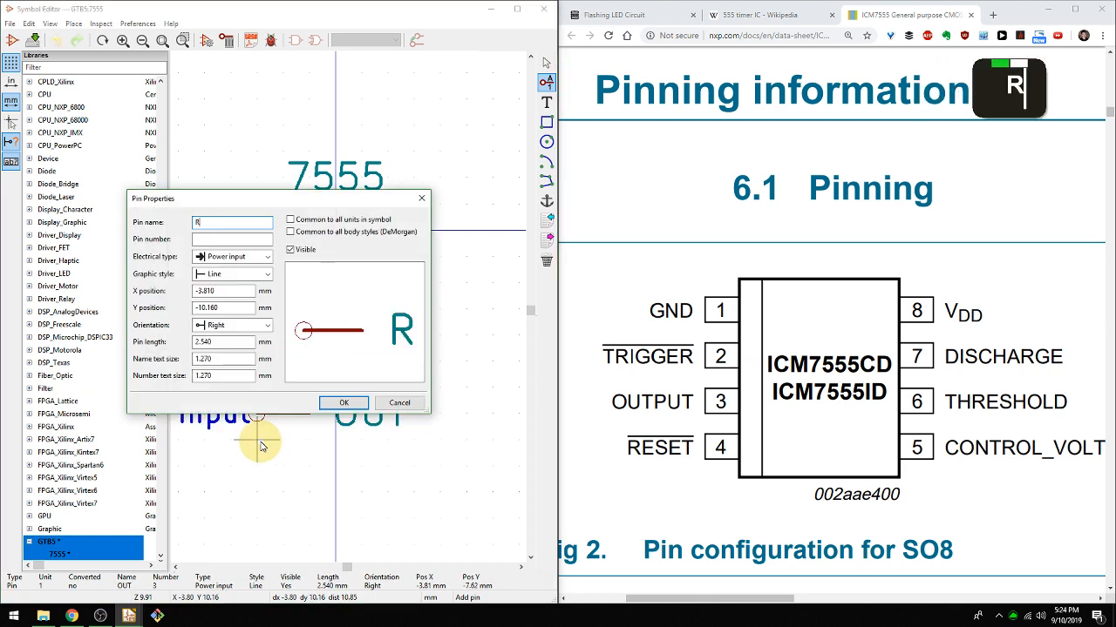
text(ST~RST)
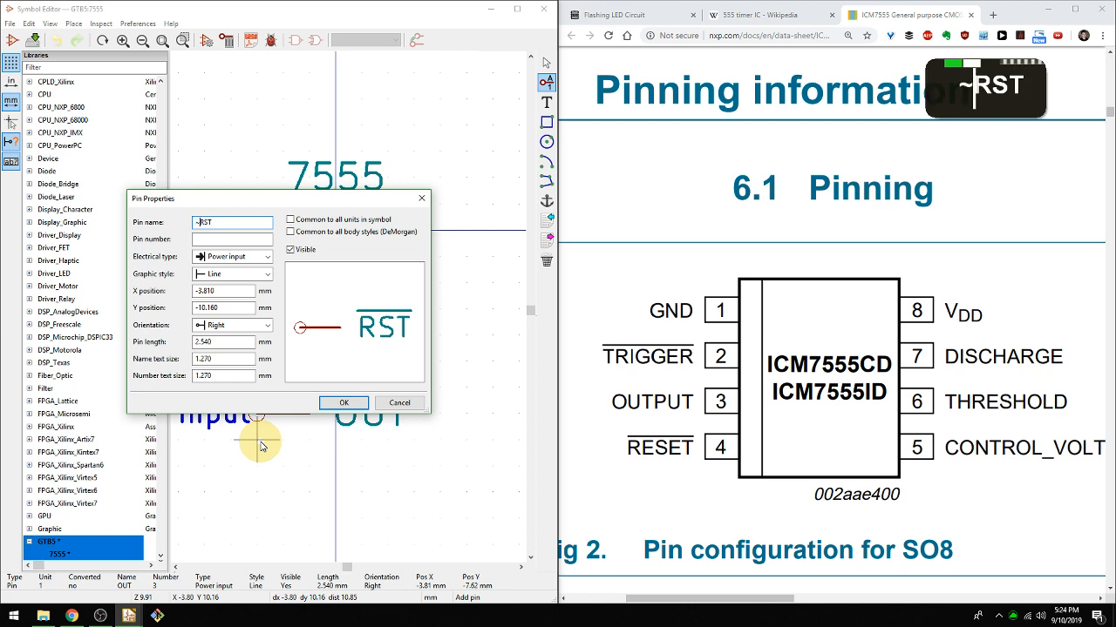
key(Tab)
text(4)
key(Return)
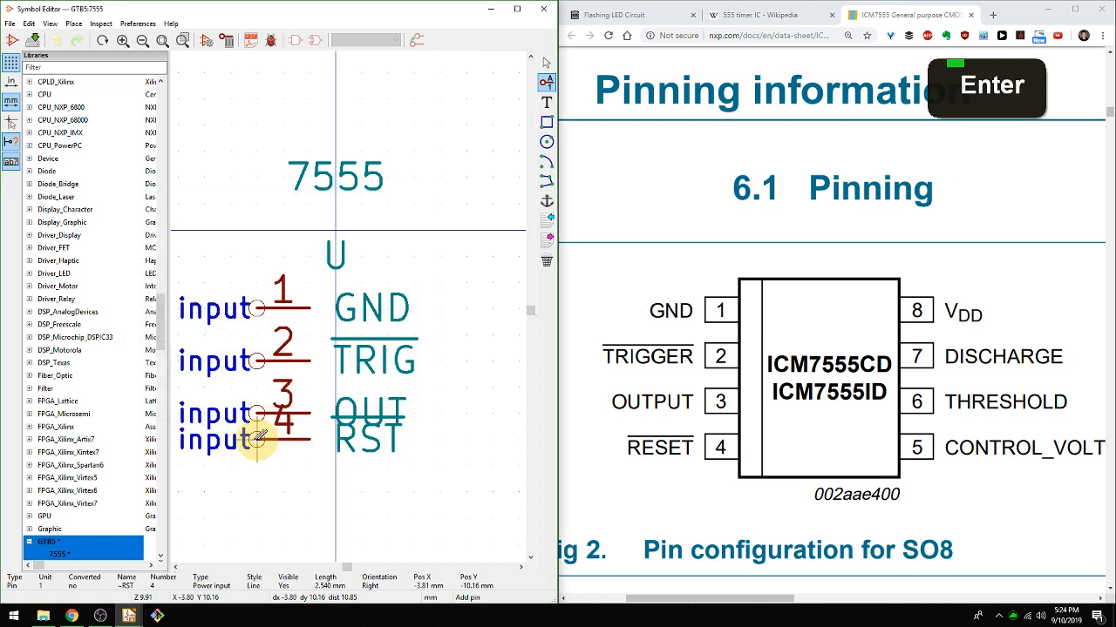
click(257, 464)
Add pin 5 named CTRL with electrical type Input, at X -3.81 and Y -13.97 mm below the RST pin.
click(259, 516)
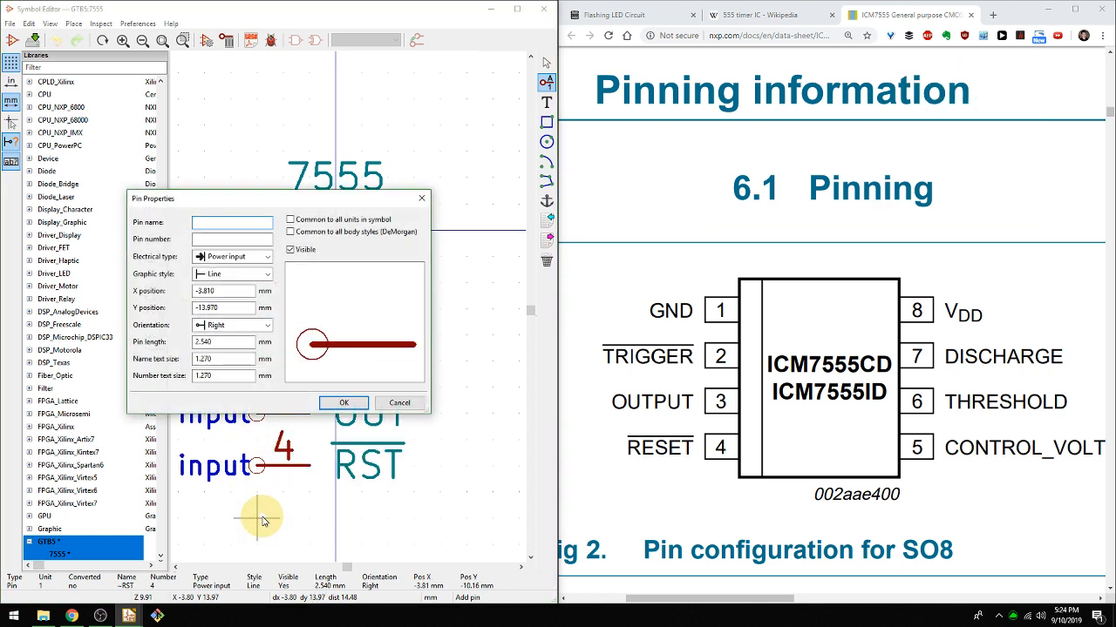
text(CTRL)
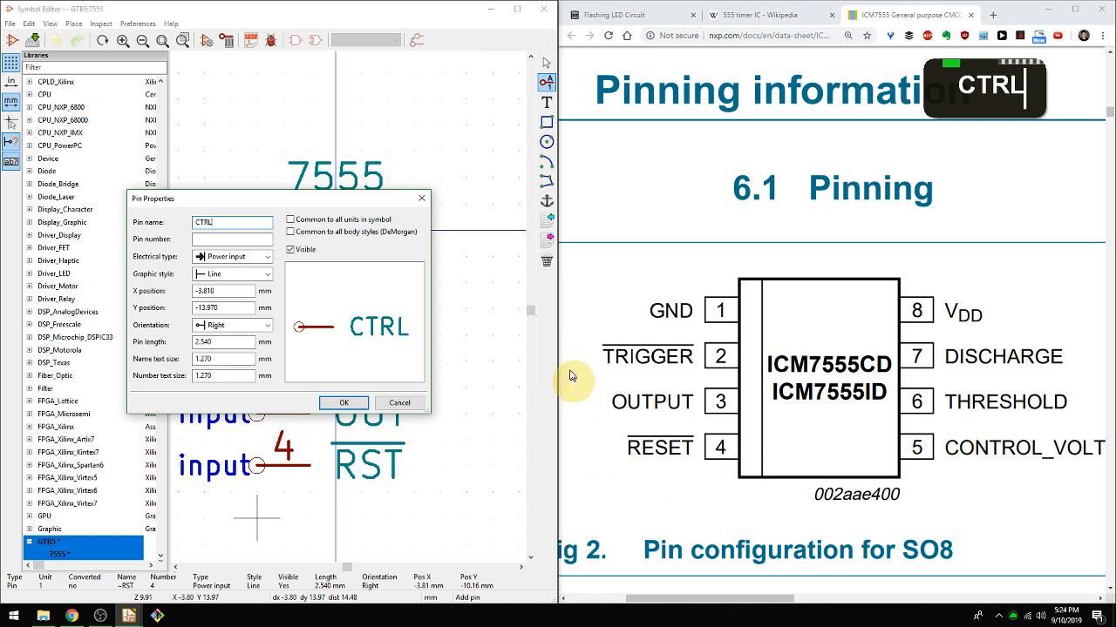
click(244, 239)
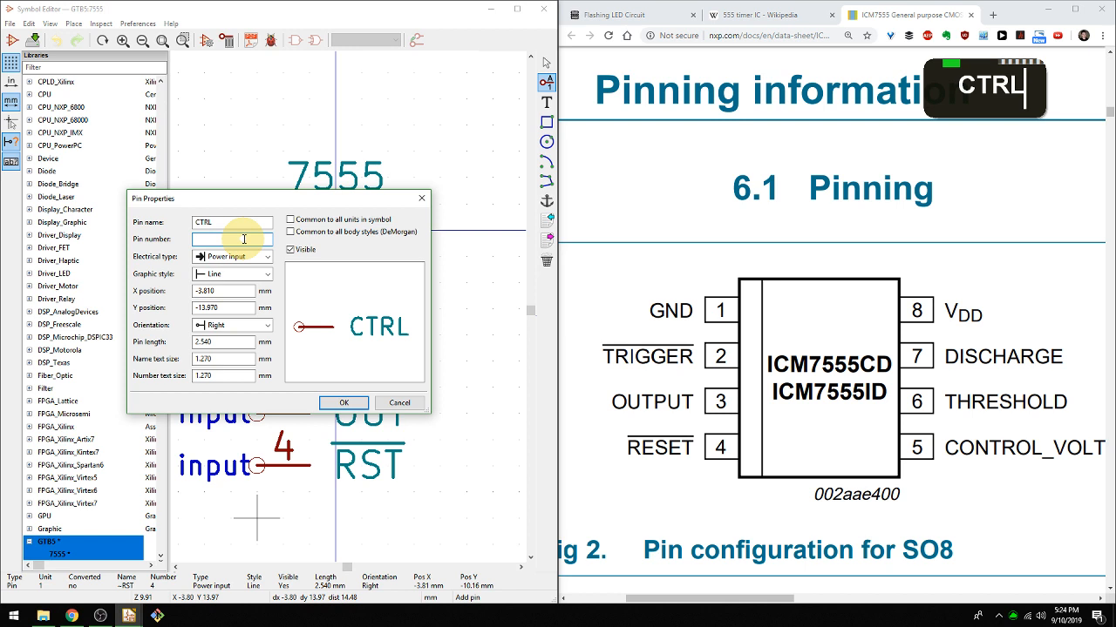
text(5)
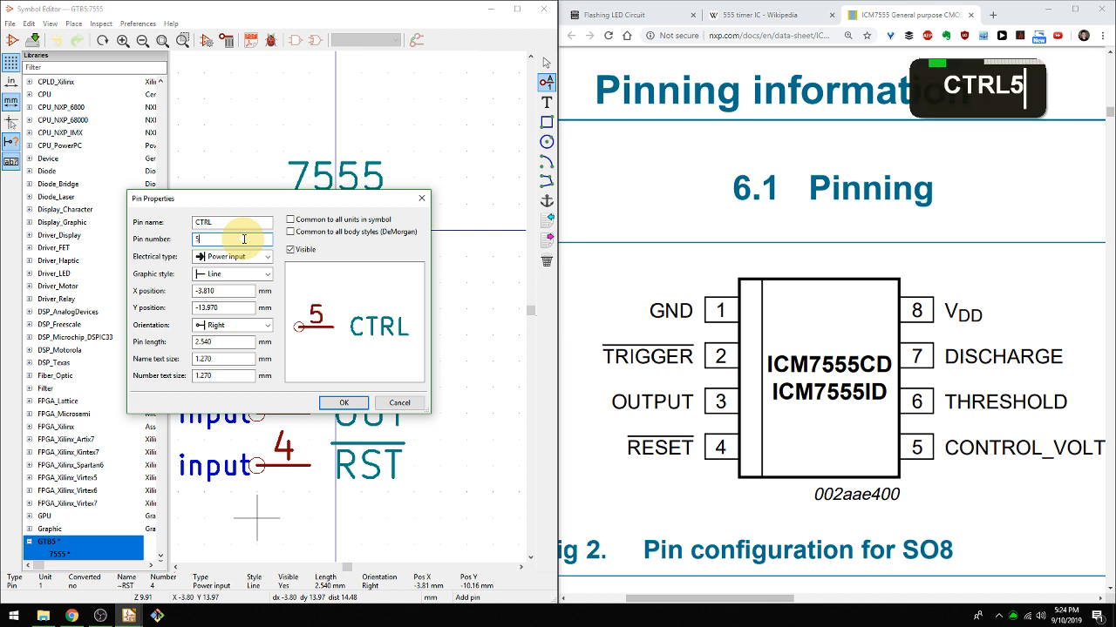
click(248, 257)
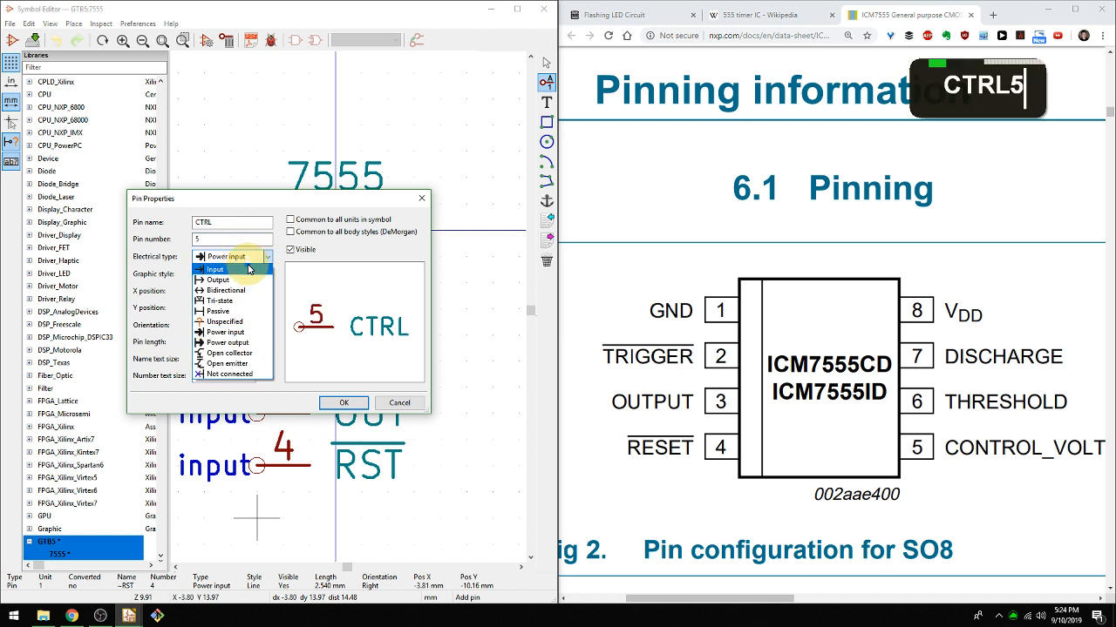
click(249, 267)
click(350, 402)
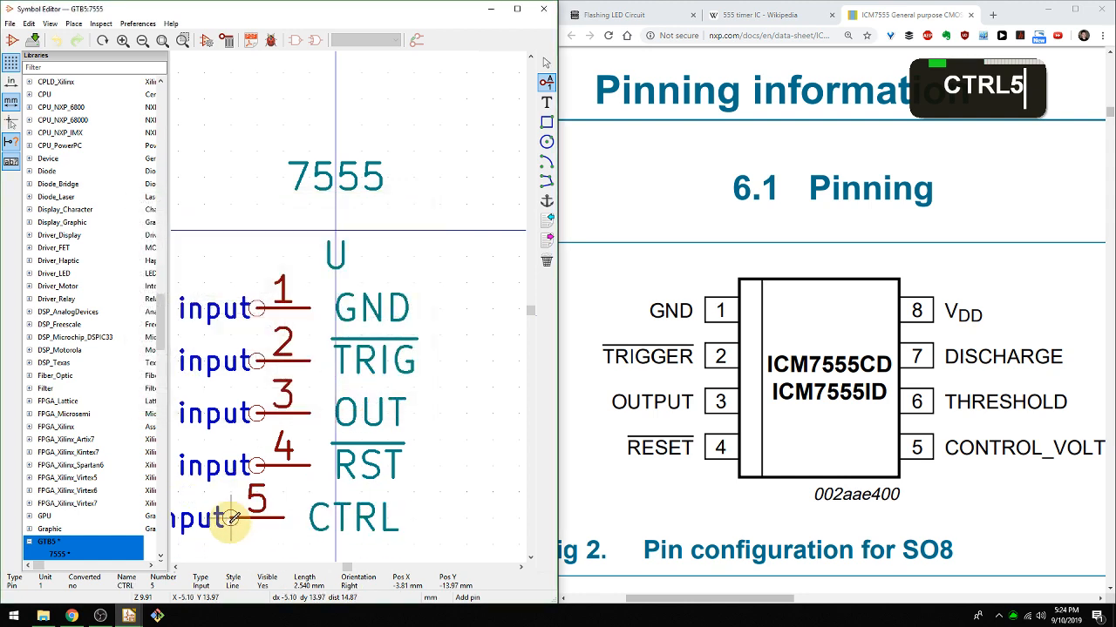
click(249, 518)
Change the electrical type of pin 3 (OUT) to Output.
middle_click(262, 435)
middle_drag(262, 435, 373, 392)
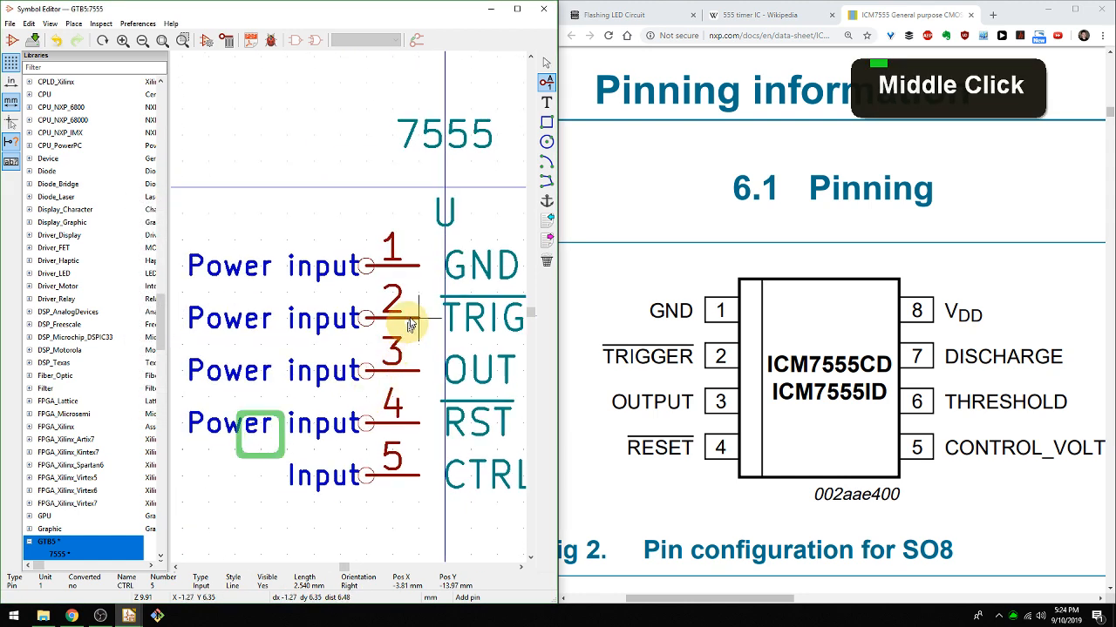
middle_drag(419, 318, 387, 317)
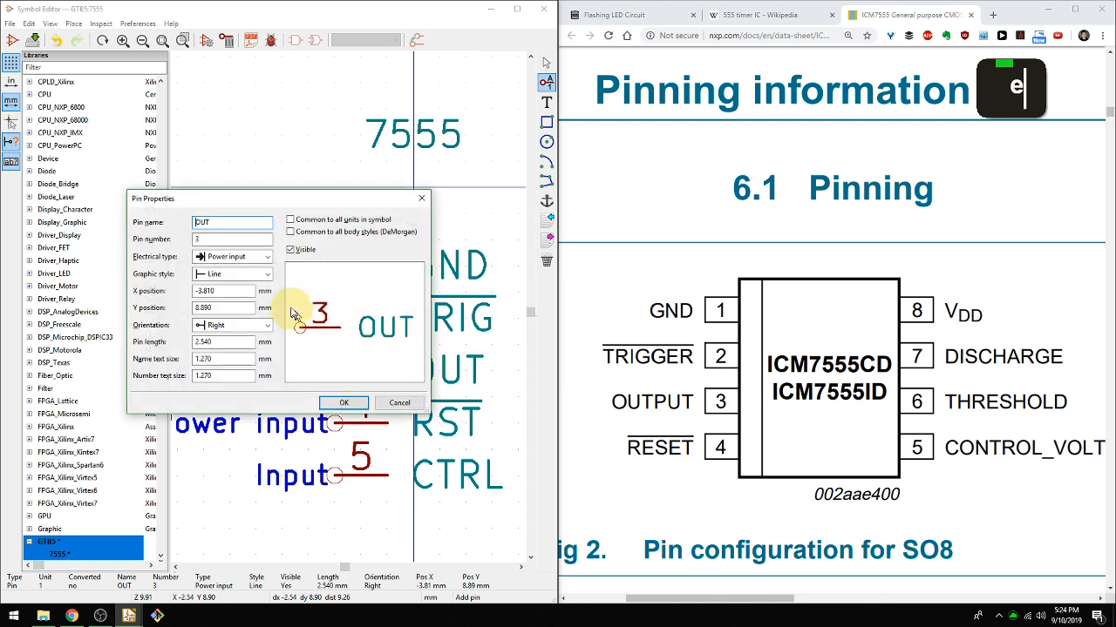
click(264, 256)
click(251, 281)
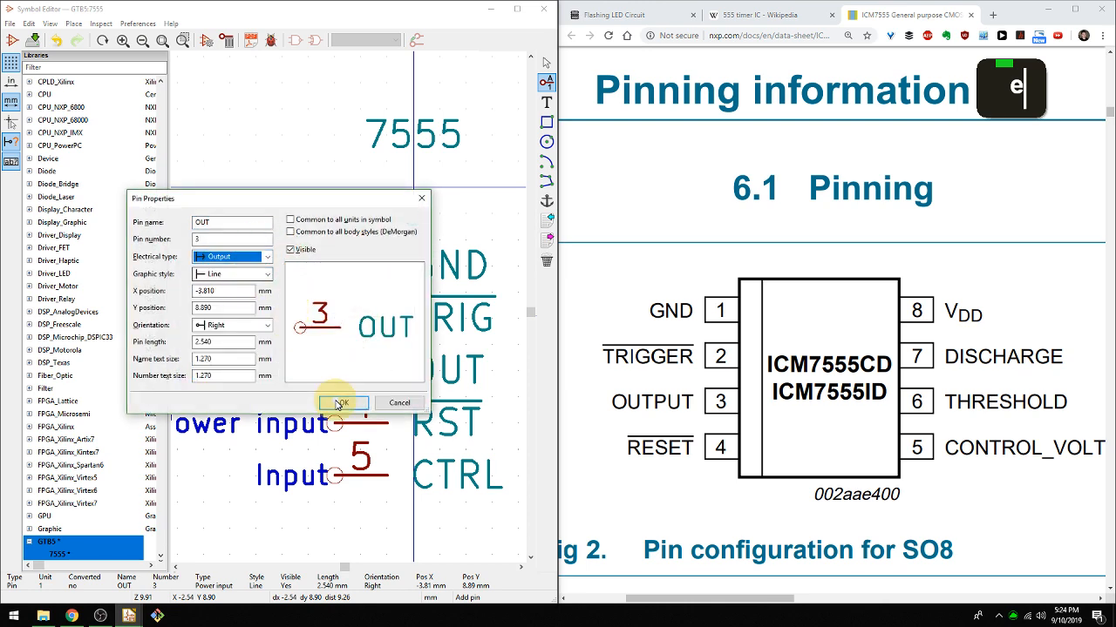
click(341, 402)
Change the electrical type of pin 2 (TRIG) to Input.
click(363, 300)
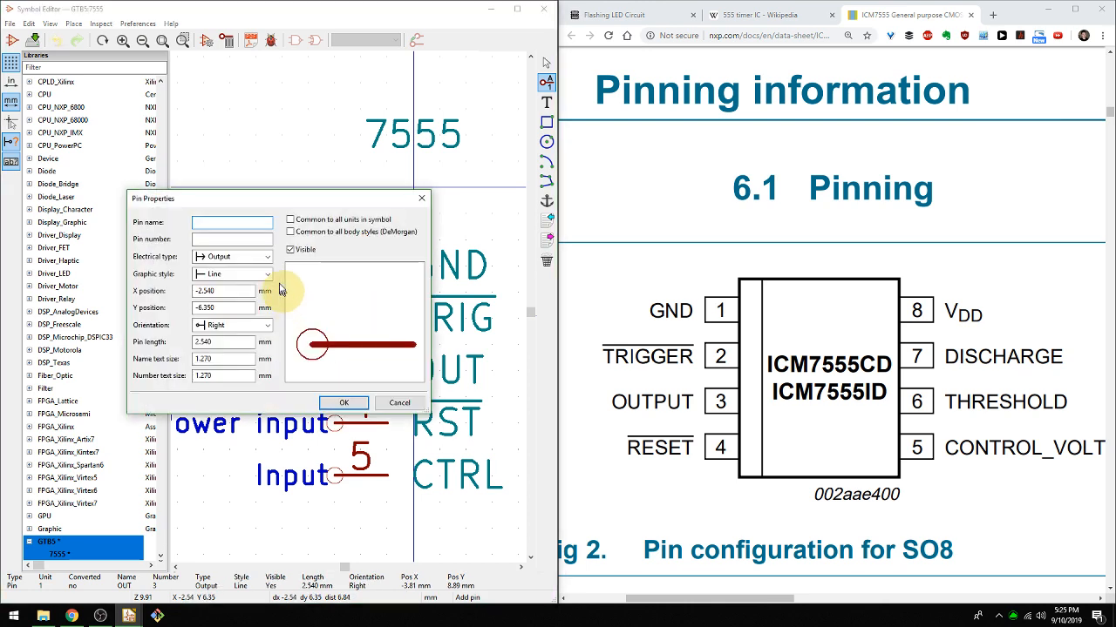
key(Escape)
key(e)
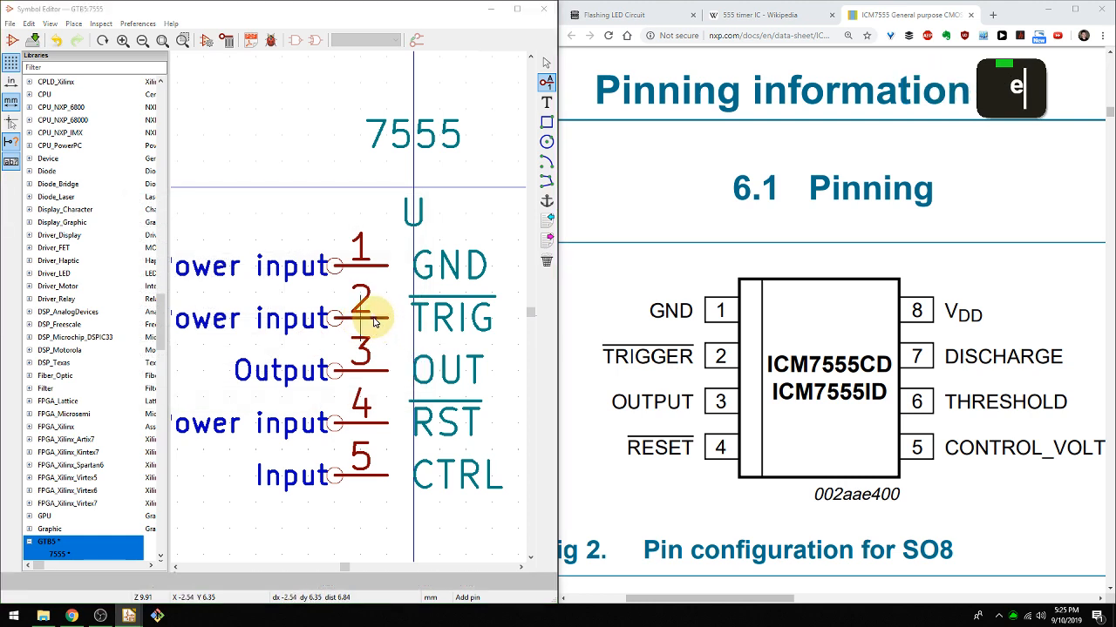
click(266, 260)
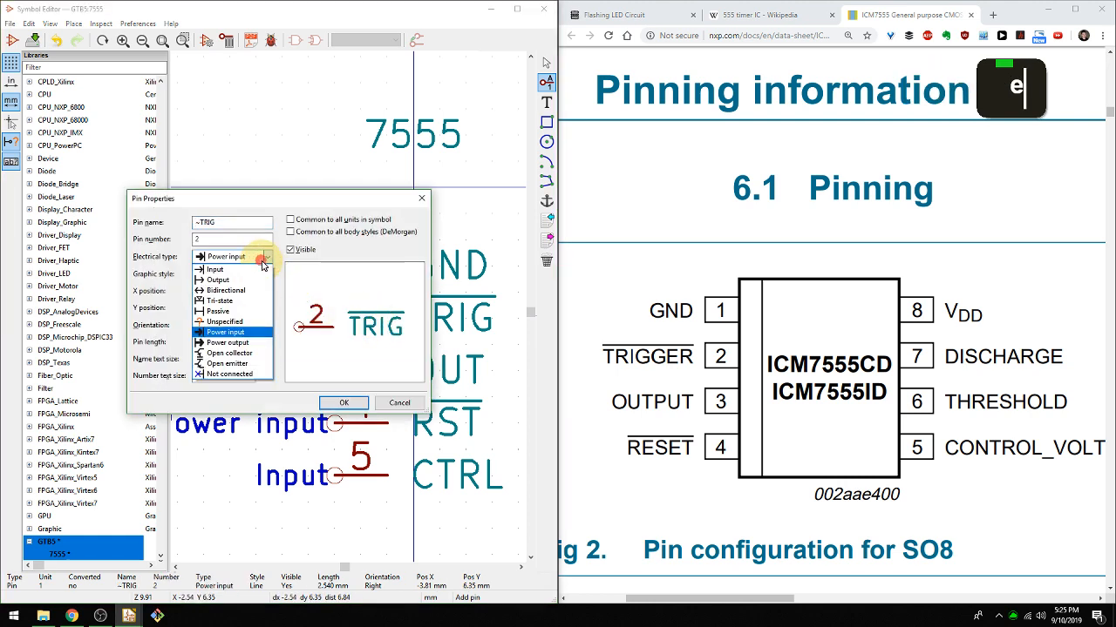
click(253, 270)
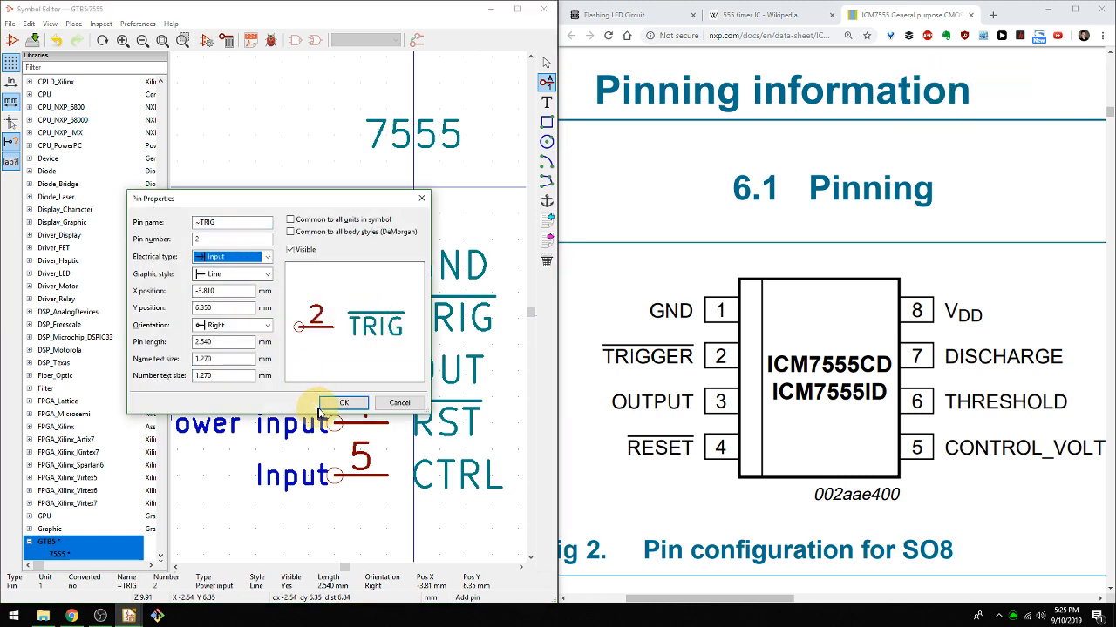
click(342, 402)
Change the electrical type of pin 4 (RST) to Input.
key(e)
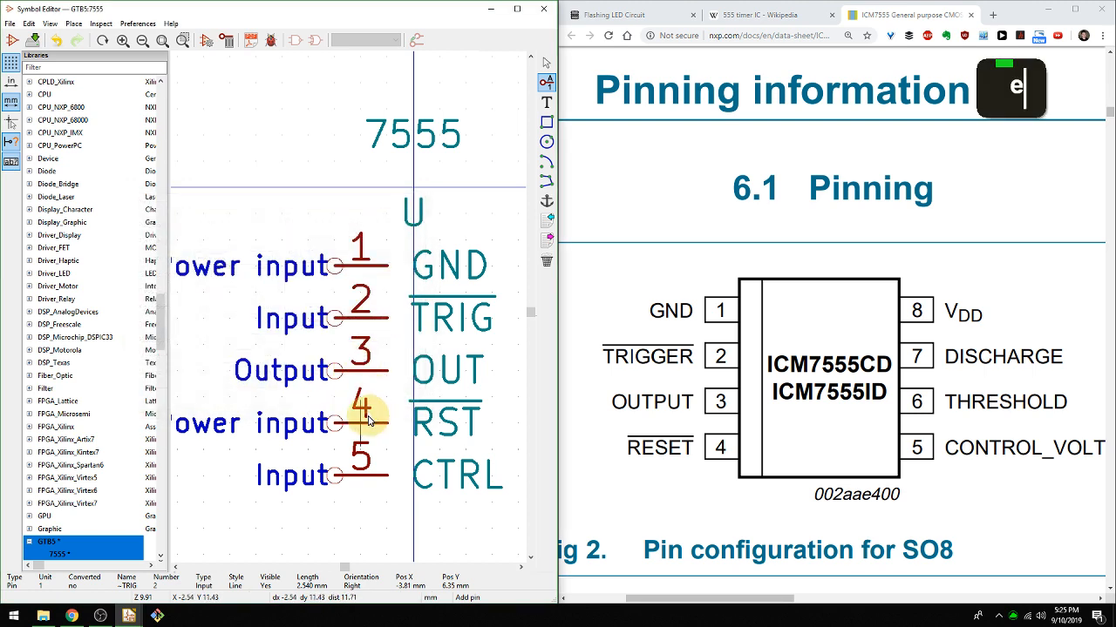
click(258, 258)
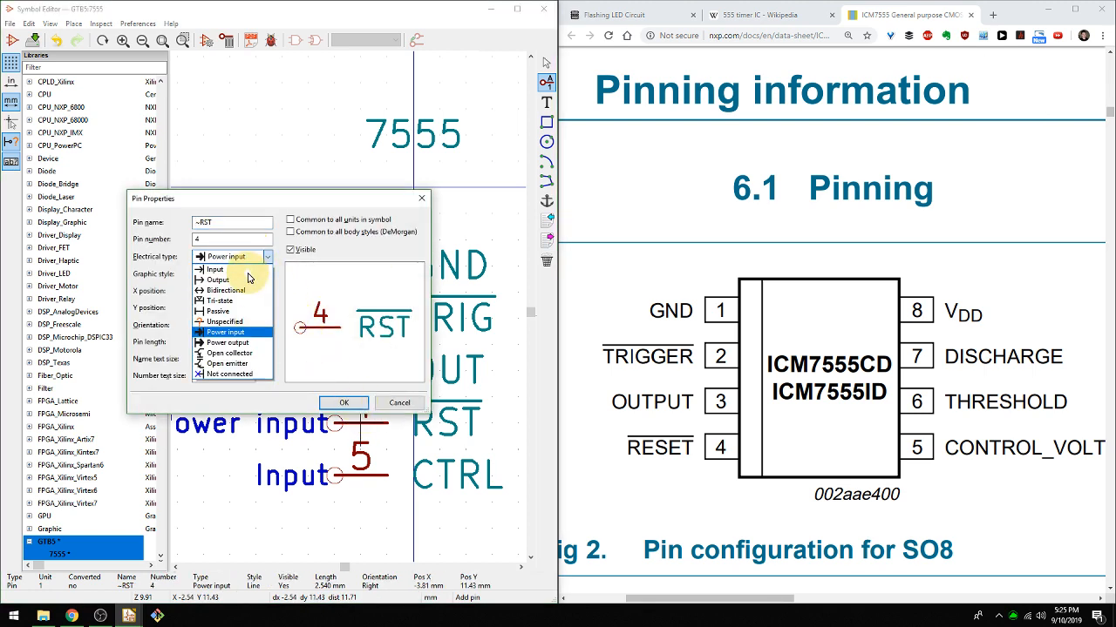
click(248, 269)
click(343, 402)
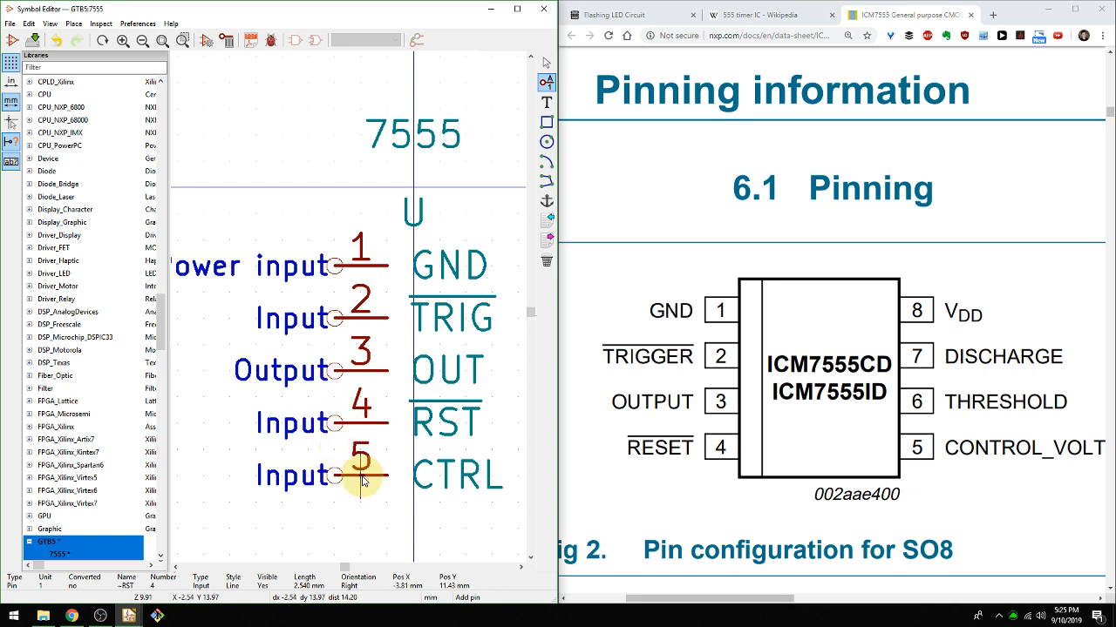
Add input pin 6 with the shortened name THR at X -3.81 and Y -16.51 mm, below the CTRL pin.
middle_drag(362, 480, 293, 470)
scroll(293, 470, up, 3)
middle_drag(344, 304, 363, 335)
scroll(363, 334, down, 3)
scroll(349, 312, down, 3)
middle_click(353, 343)
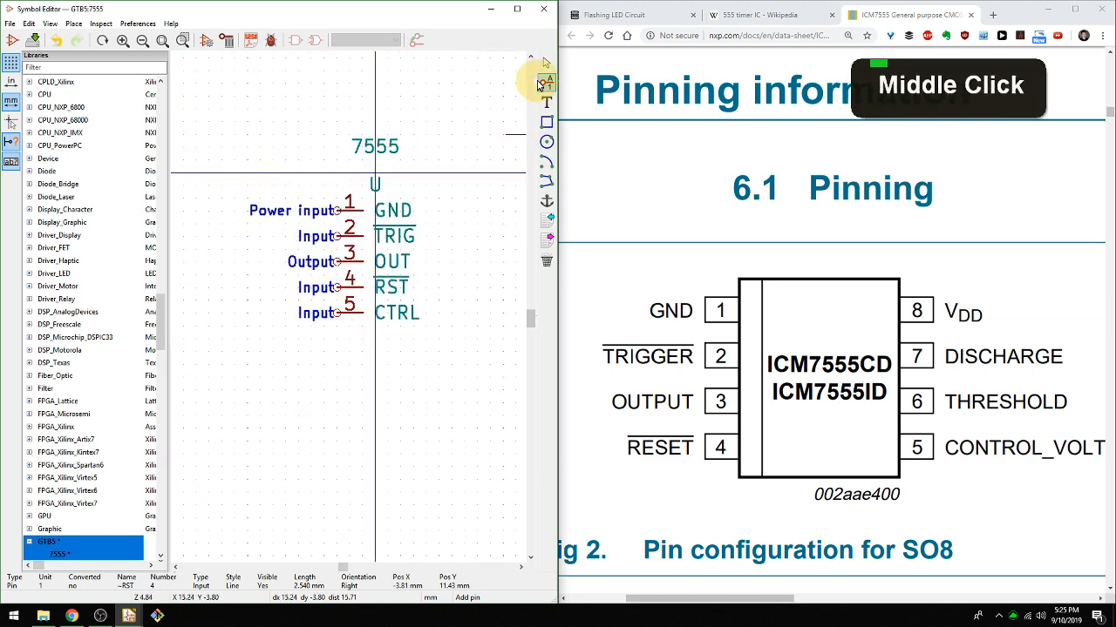
click(545, 81)
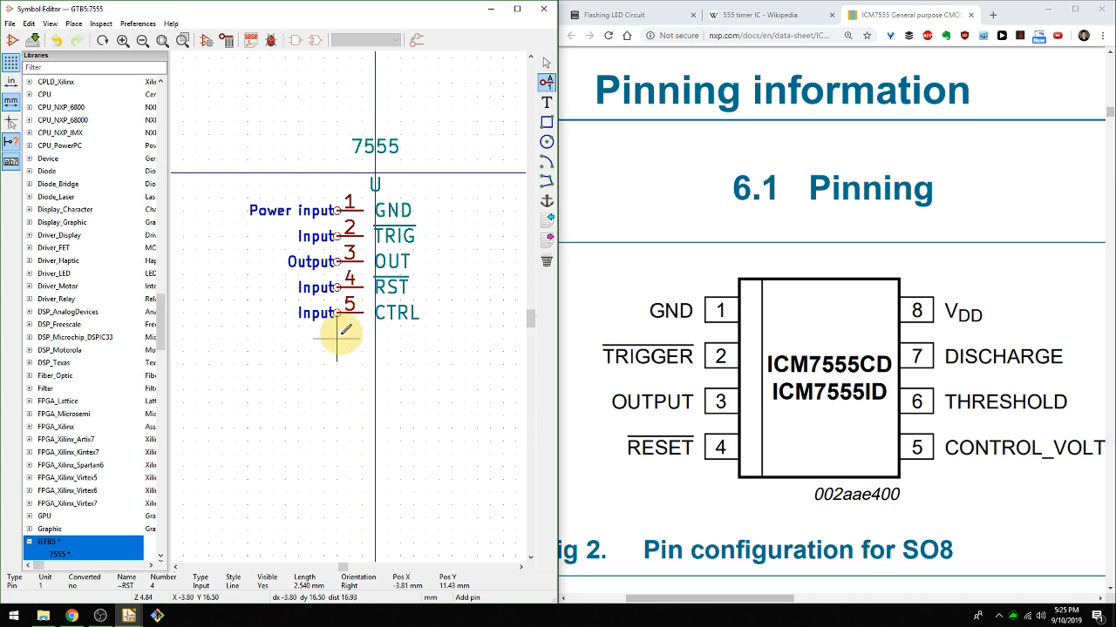
click(341, 333)
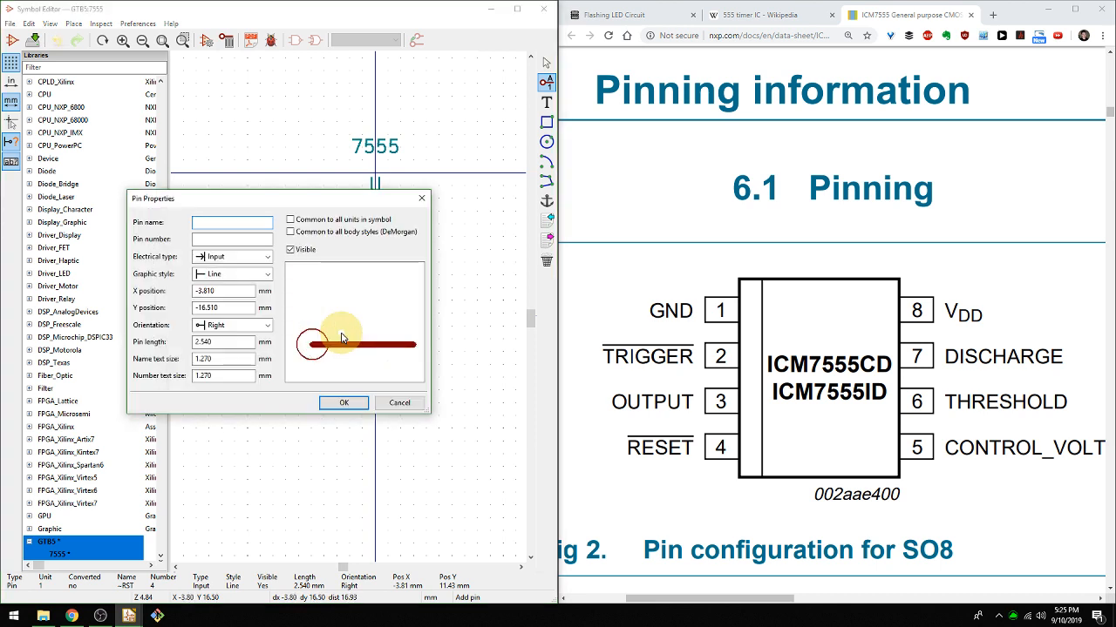
text(THRESH)
key(Tab)
text(6)
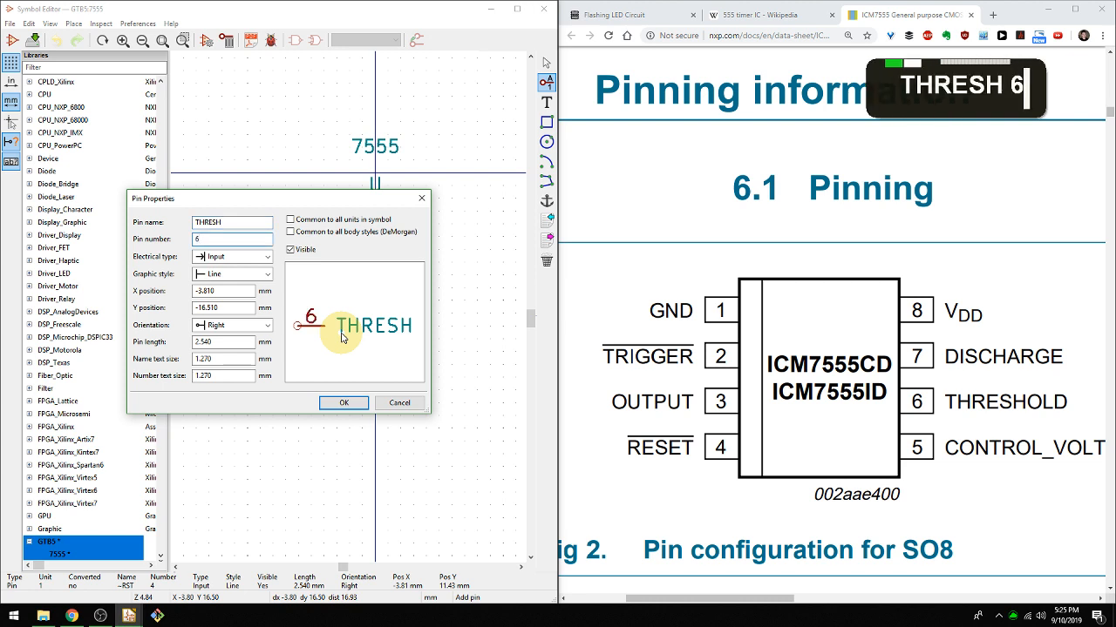
key(shift+Tab)
text(THR)
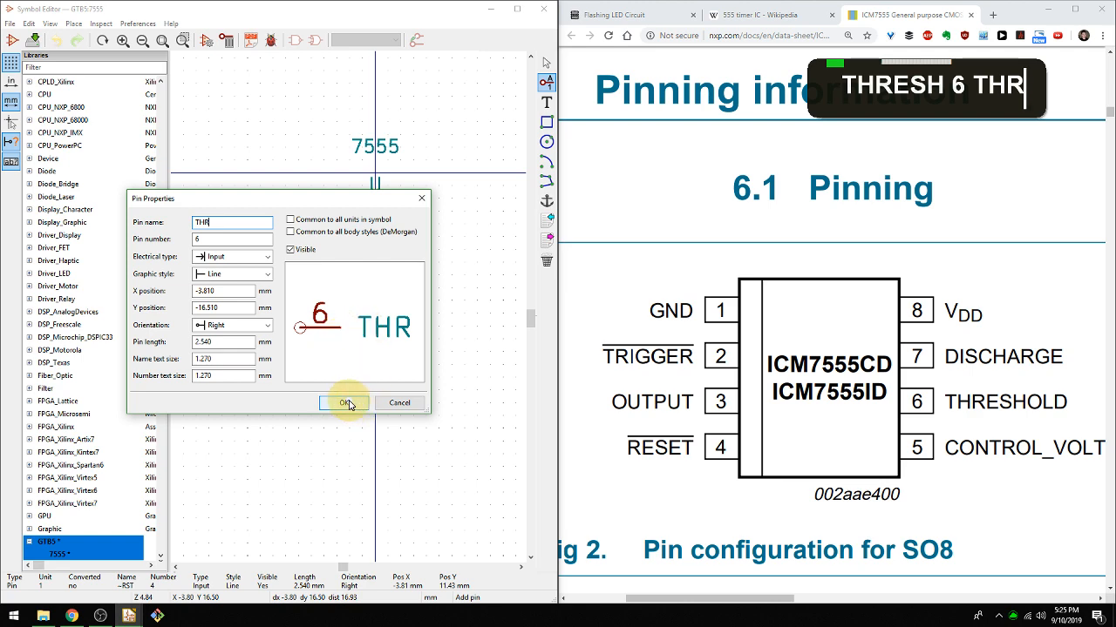
click(347, 405)
click(336, 347)
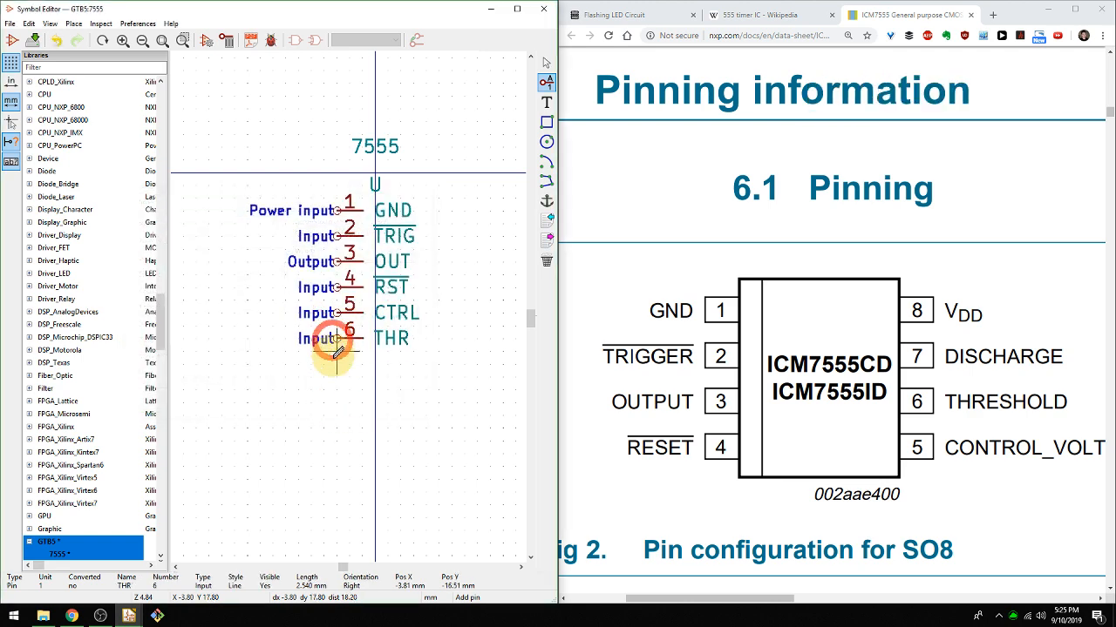
Add input pin 7 named DIS at X -3.81 and Y -19.05 mm, below the THR pin.
click(339, 364)
text(DIS)
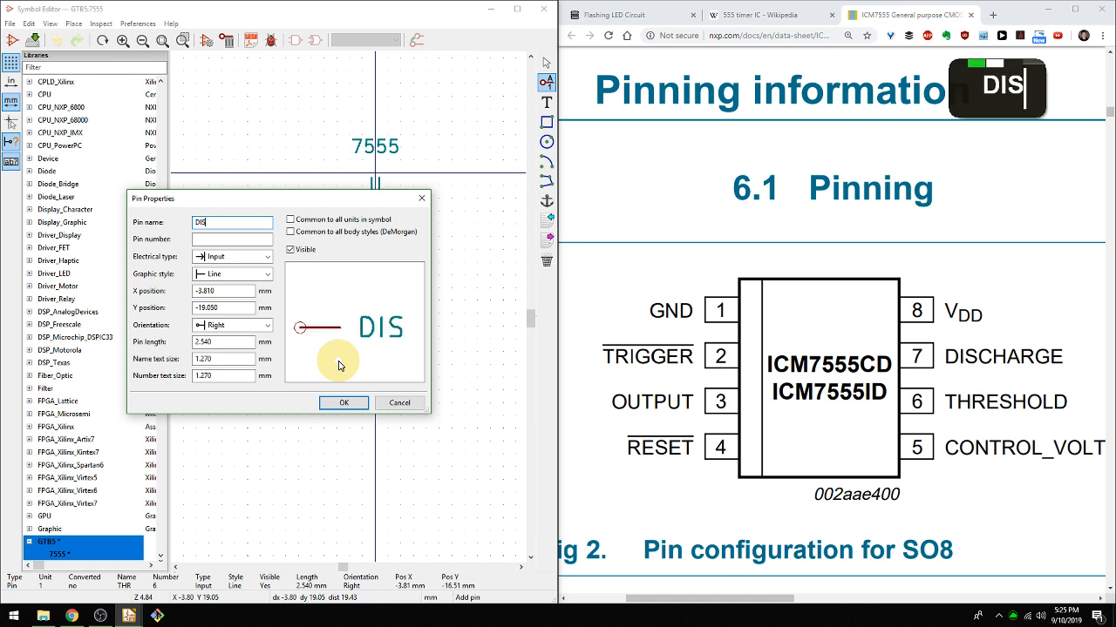
text(7)
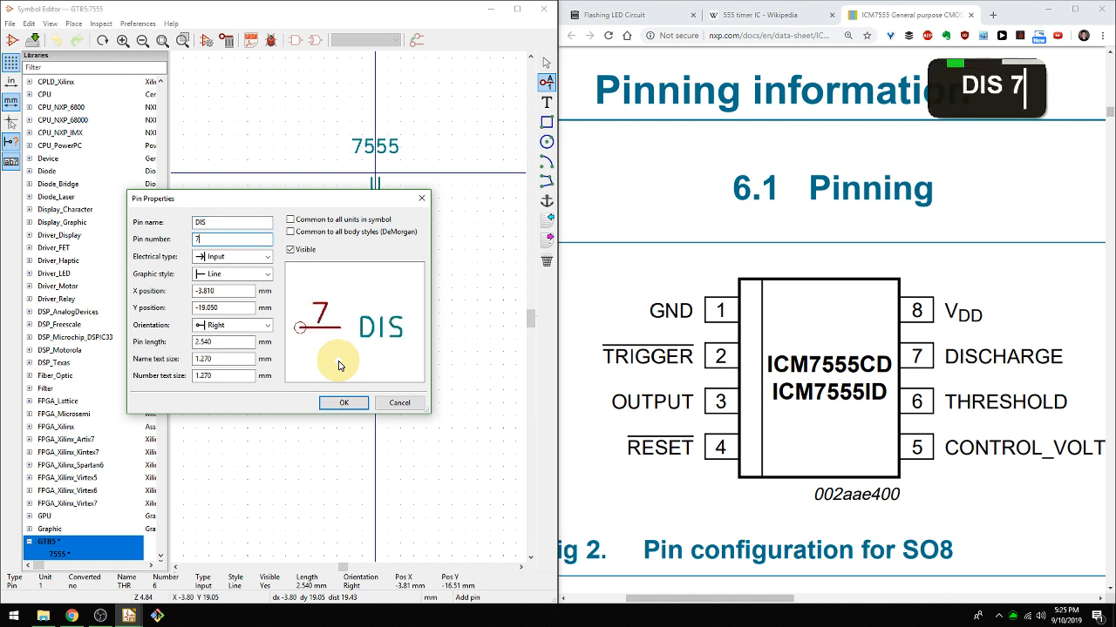
key(Return)
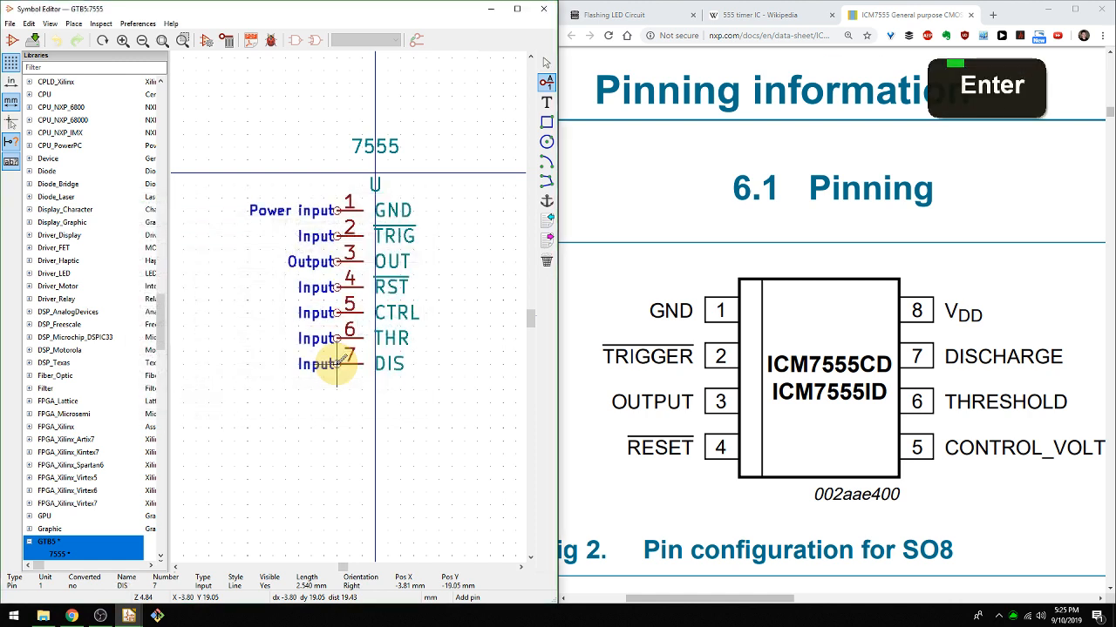
click(338, 364)
Add pin 8 named VDD with electrical type Power input, at X -3.81 and Y -21.59 mm below the DIS pin.
click(338, 389)
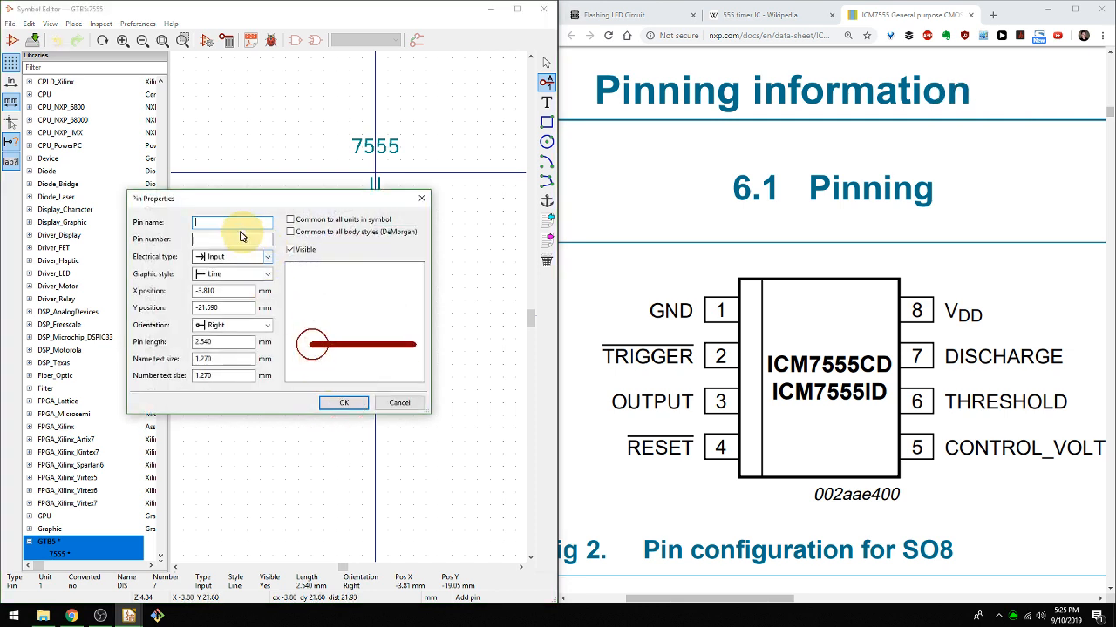
text(VDD)
key(Tab)
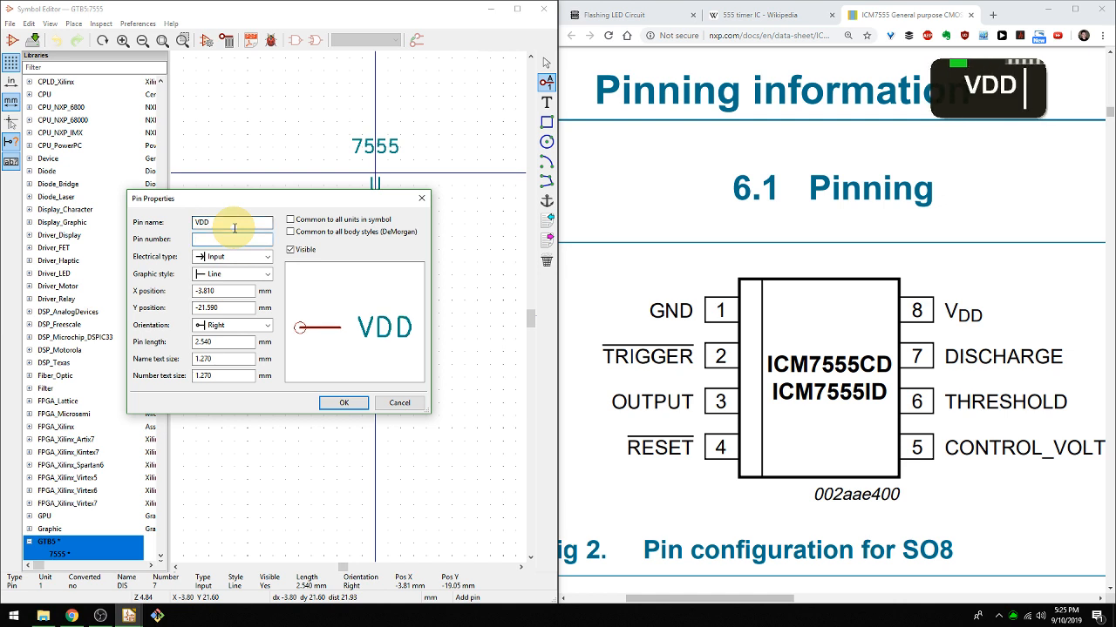
text(8)
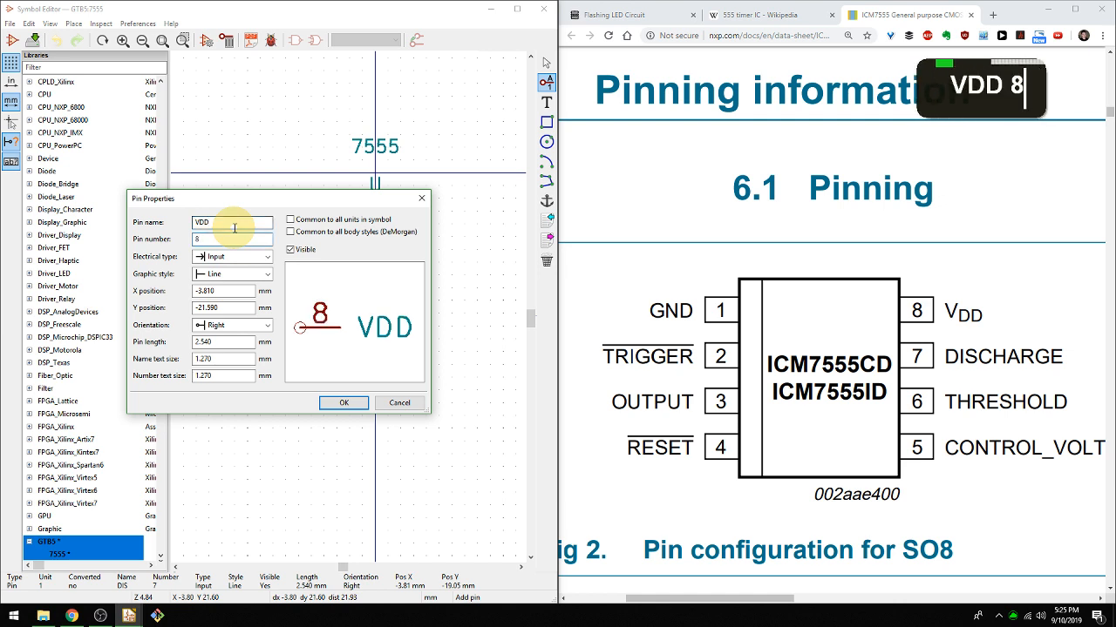
click(228, 257)
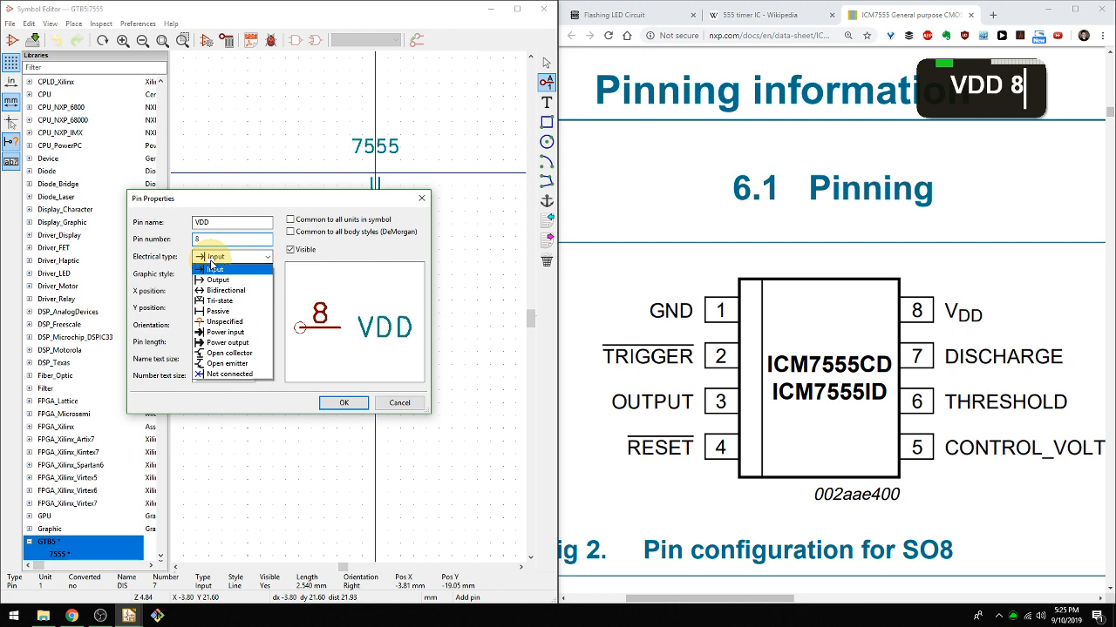
click(224, 332)
click(344, 402)
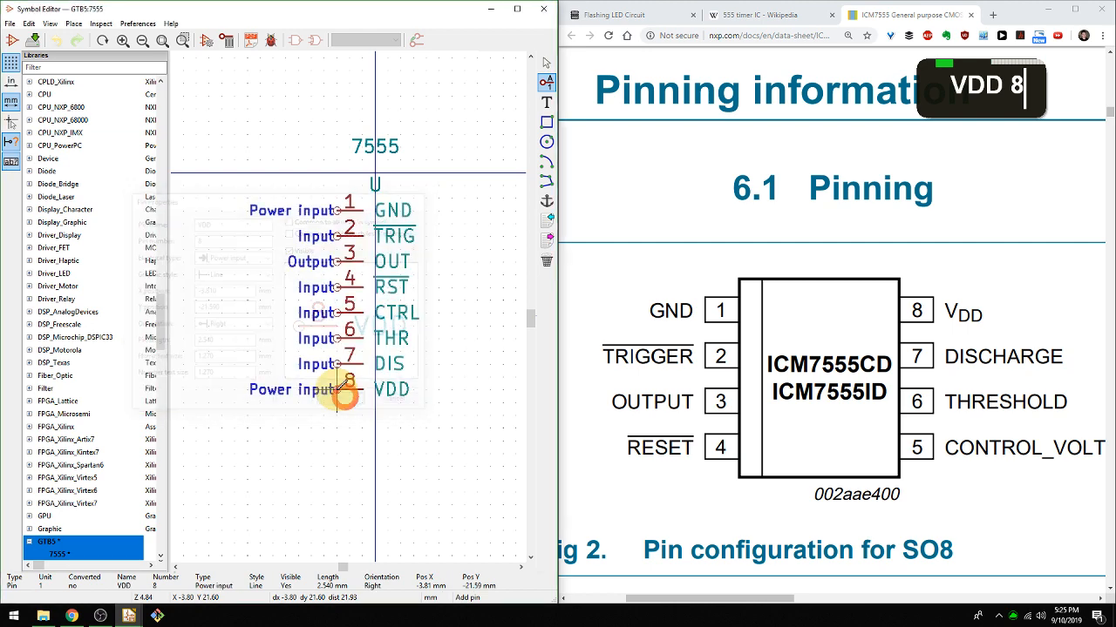
scroll(346, 396, up, 2)
scroll(374, 296, down, 3)
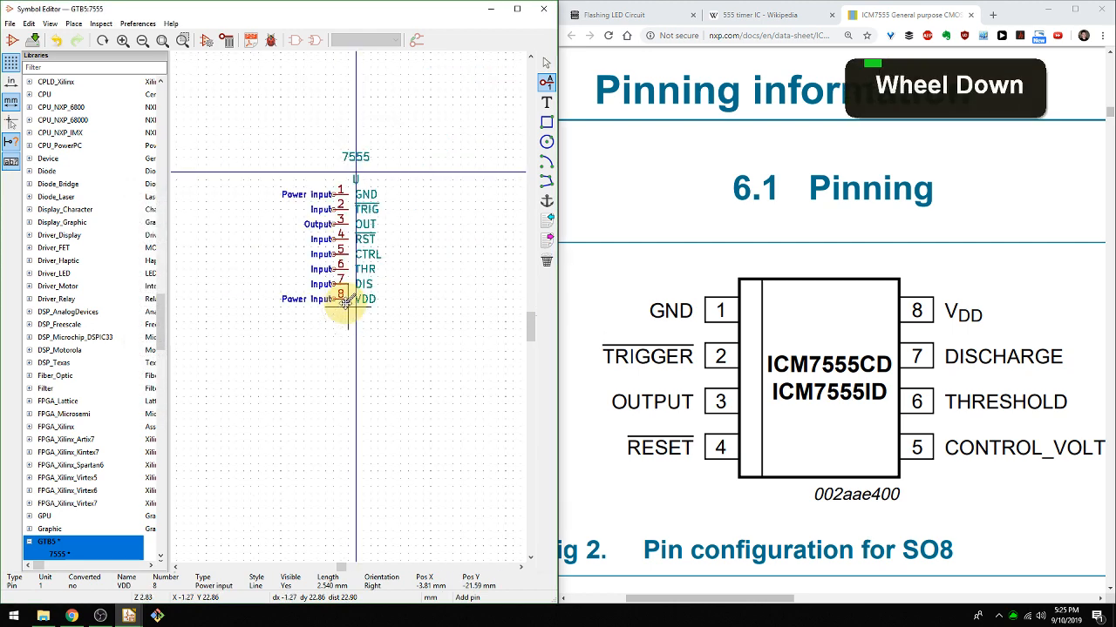
middle_click(327, 347)
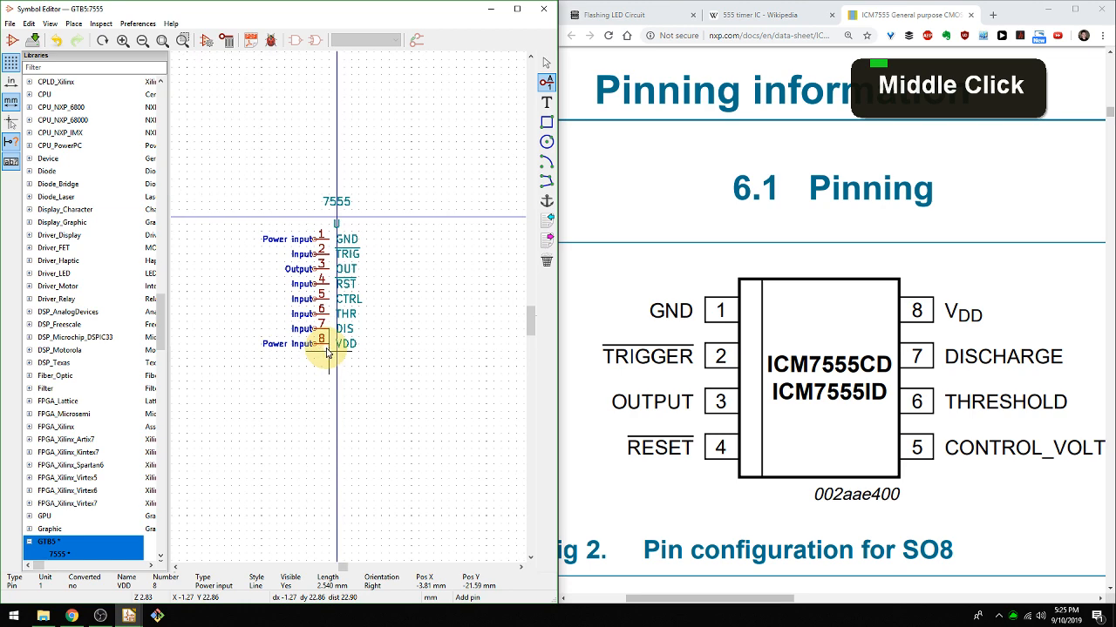
Bring up the flashing LED schematic and compare its 555 pin arrangement with the pin list of the 7555 symbol.
click(636, 15)
scroll(344, 319, down, 2)
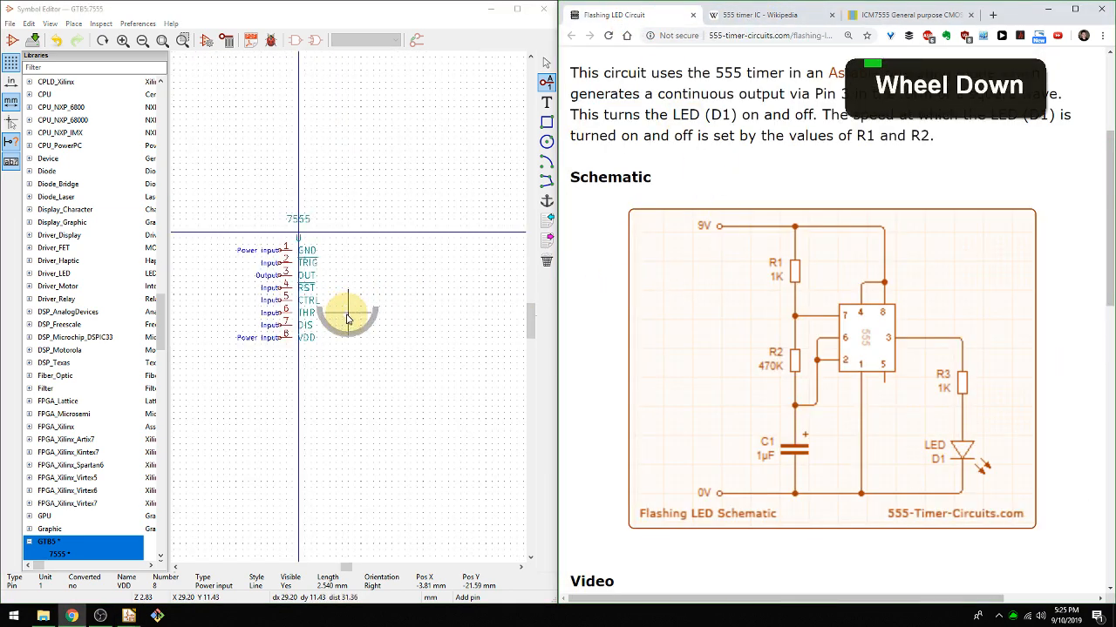
middle_click(353, 300)
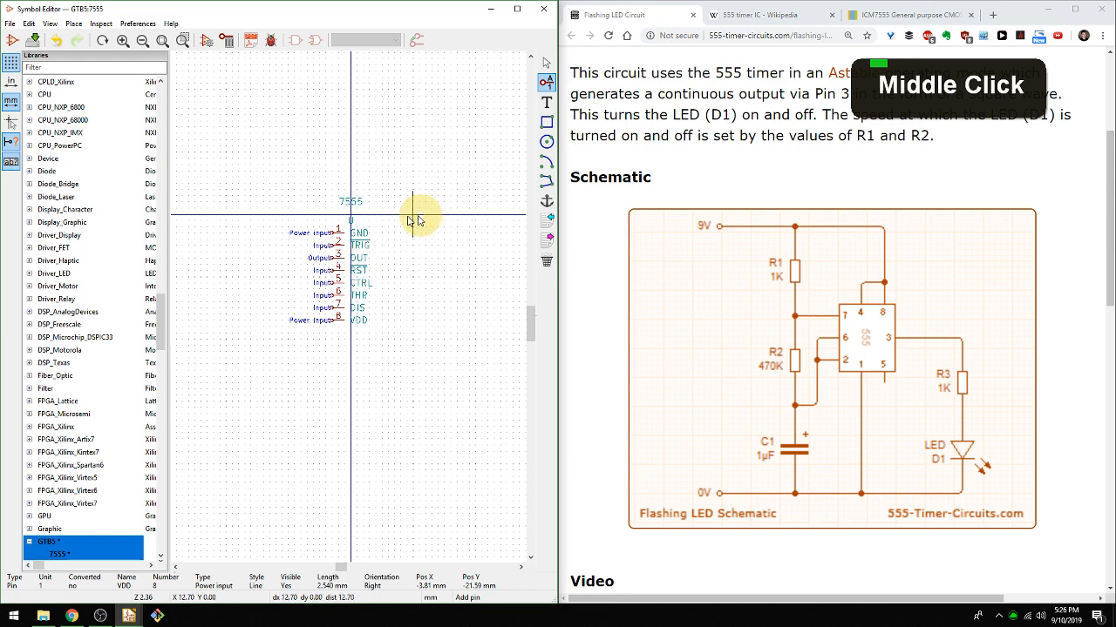
scroll(340, 239, down, 1)
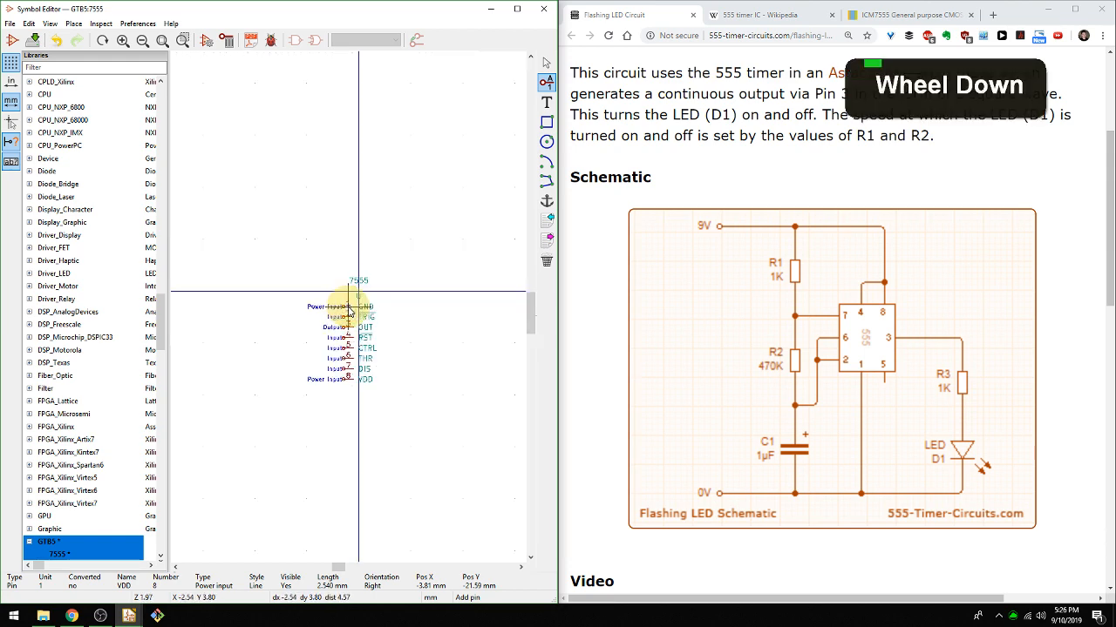
scroll(348, 309, down, 1)
scroll(349, 310, up, 4)
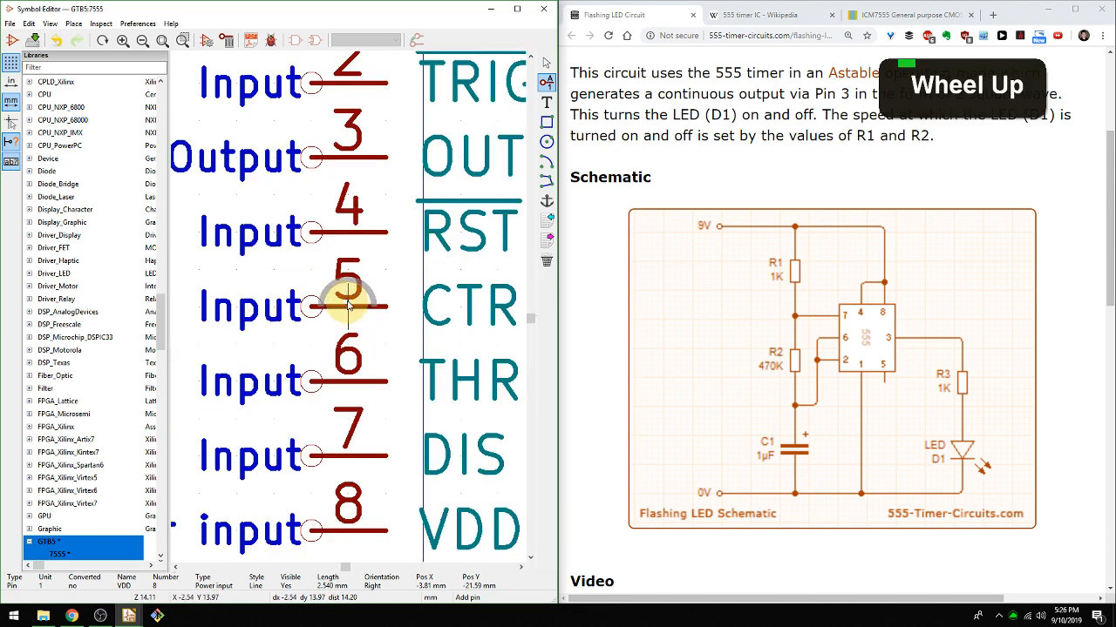
scroll(348, 310, down, 2)
middle_click(309, 332)
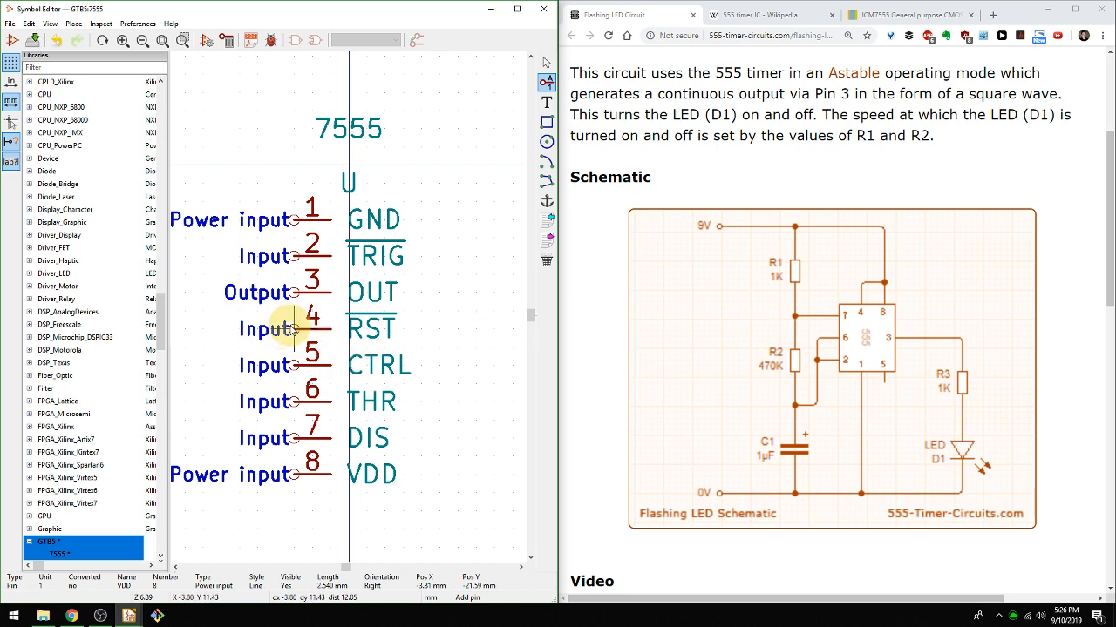
Move pin 4 (RST) above the symbol's name to X 0 and Y -15.24 mm, rotated to the Down orientation.
key(m)
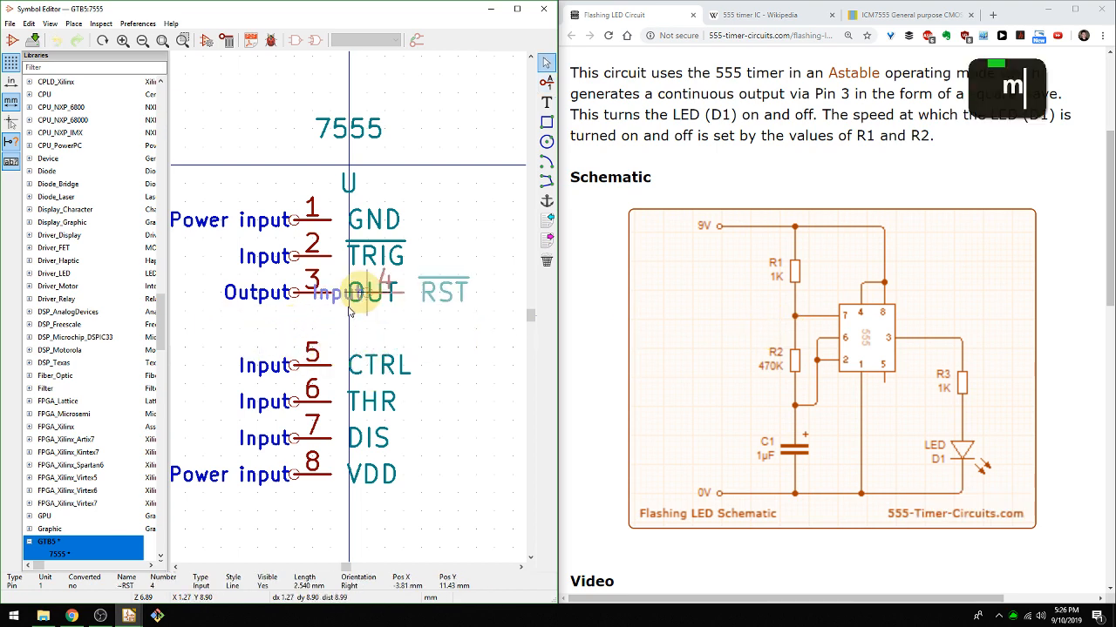
scroll(296, 292, down, 5)
middle_click(351, 317)
scroll(348, 305, up, 4)
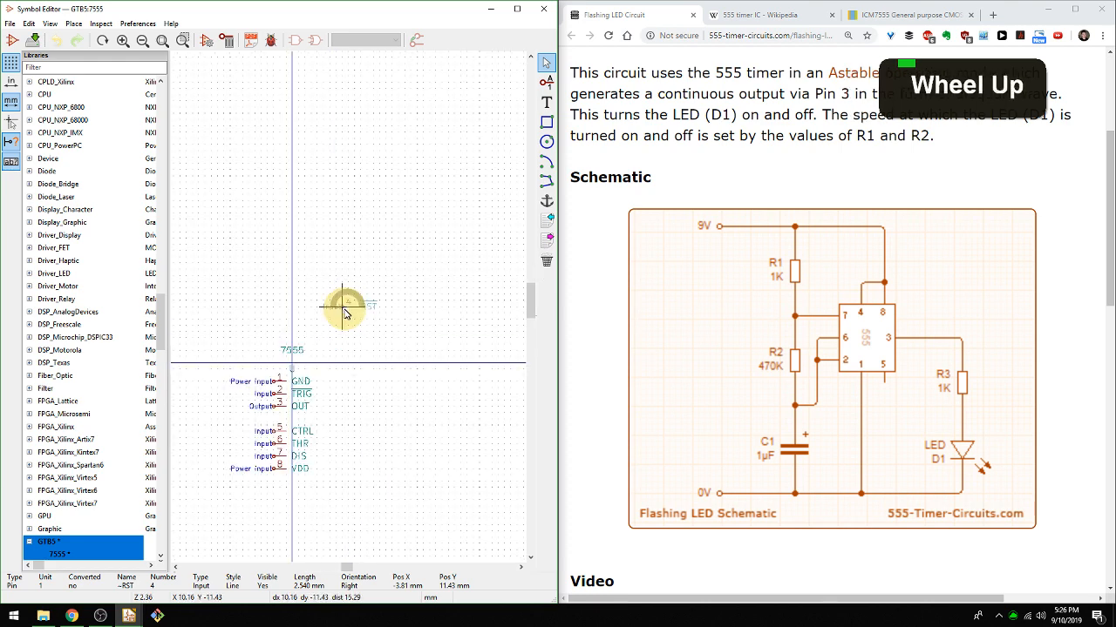
middle_click(366, 296)
scroll(373, 296, up, 1)
middle_click(366, 307)
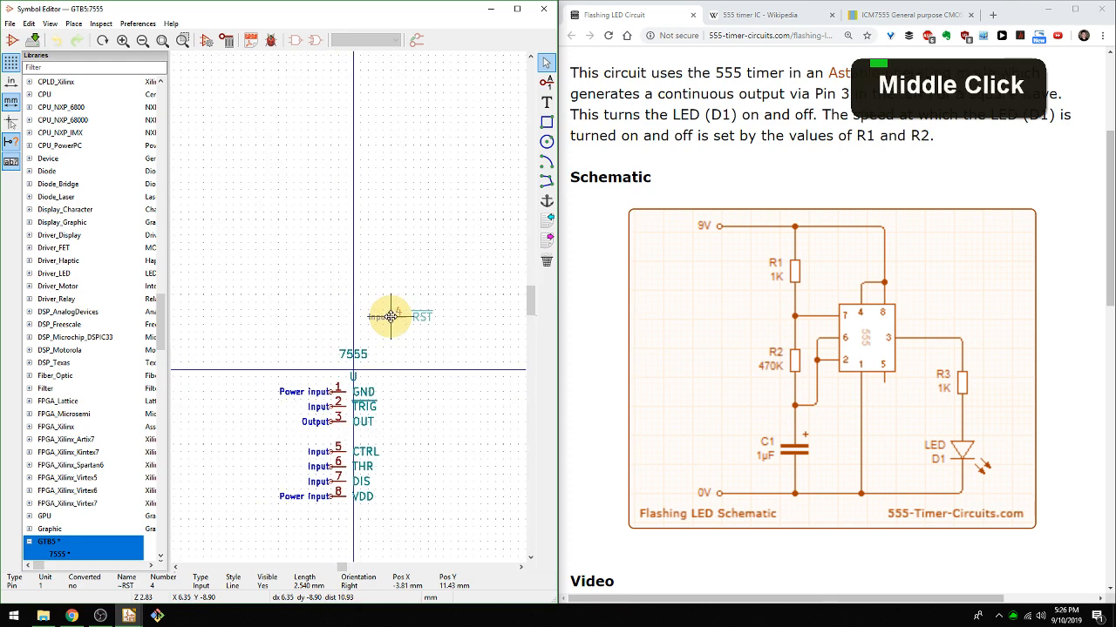
key(r)
key(r)
key(r)
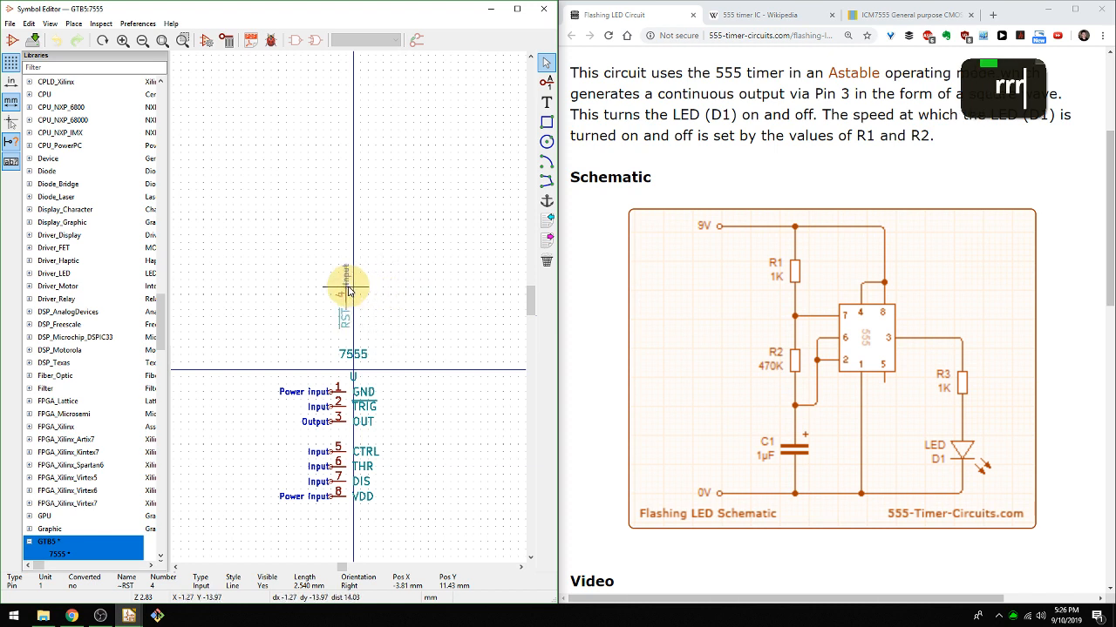
click(355, 284)
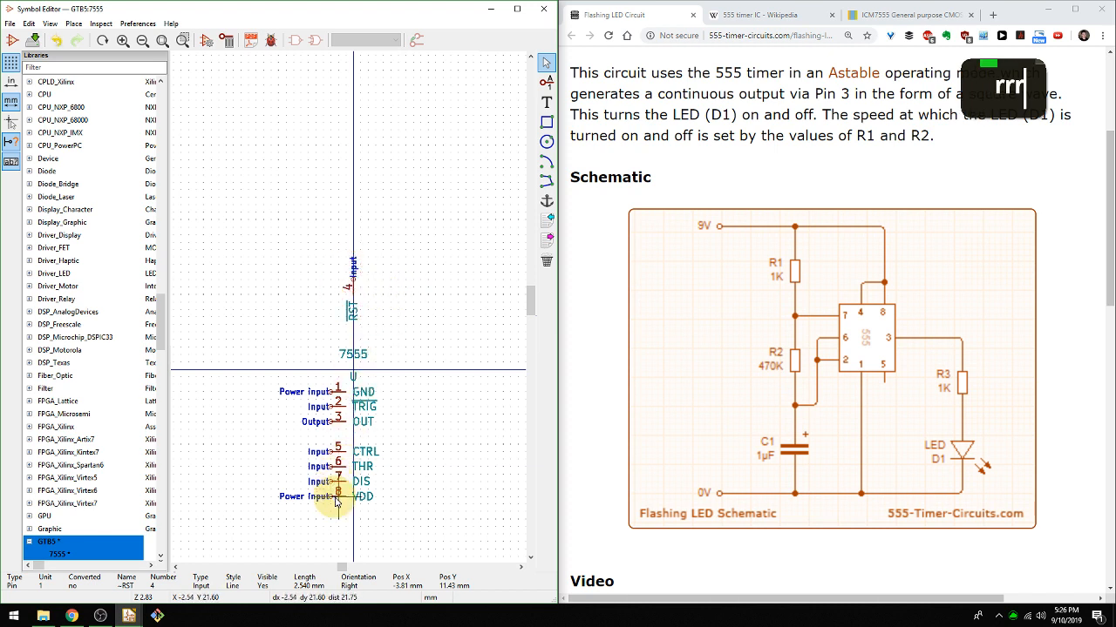
Move pin 8 (VDD) beside the RST pin at X 5.08 and Y -15.24 mm, rotated to the Down orientation.
key(m)
key(r)
key(r)
key(r)
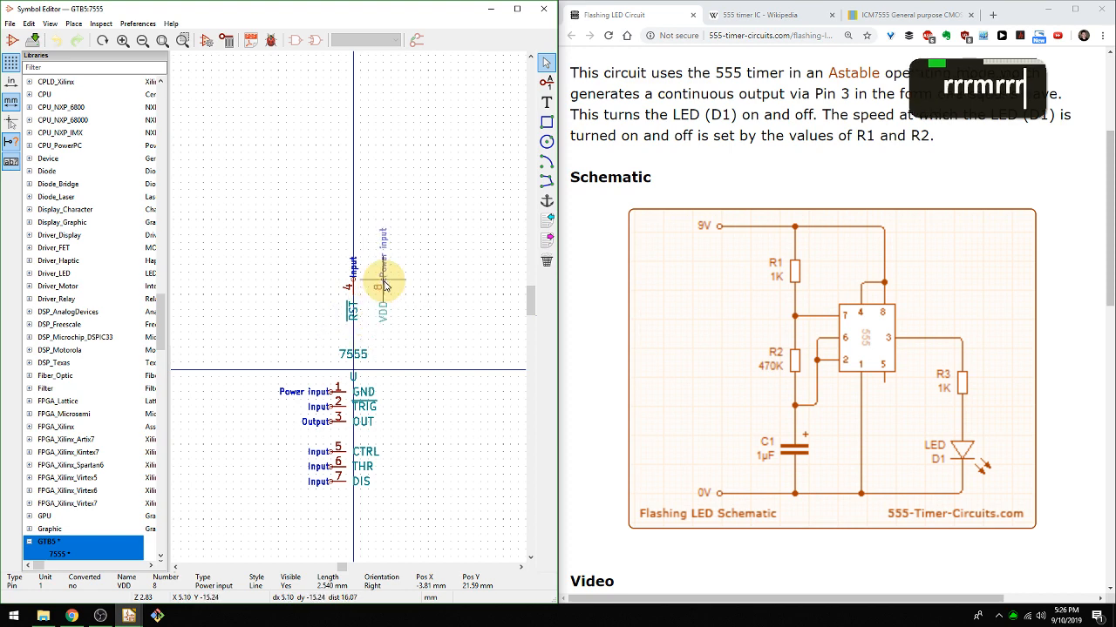
click(377, 281)
middle_drag(377, 280, 418, 255)
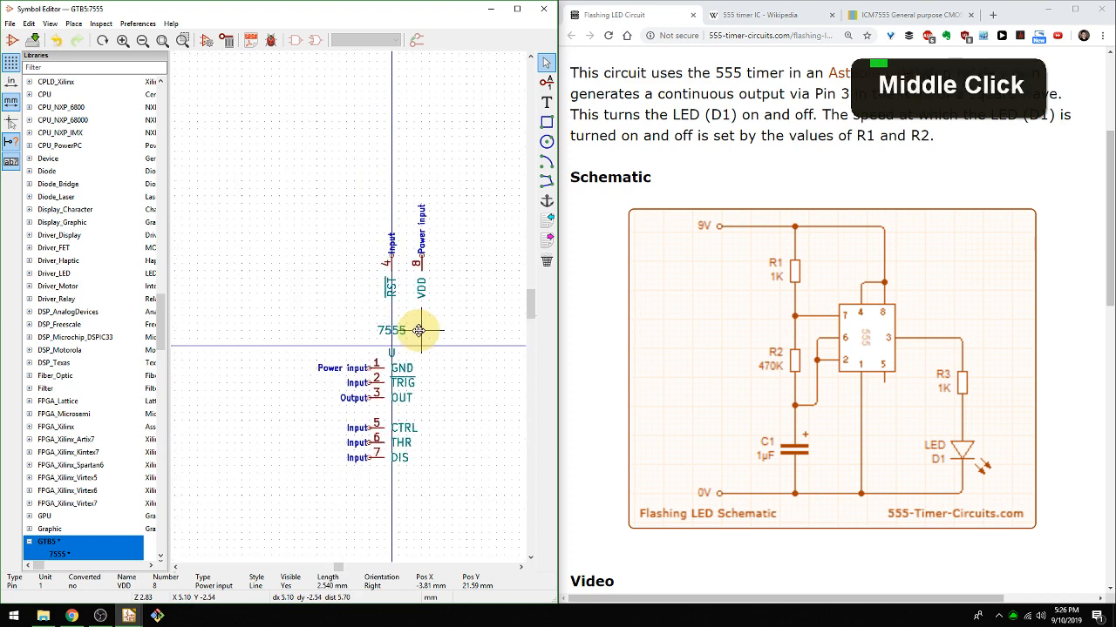
Arrange pins 7 (DIS), 6 (THR) and 2 (TRIG) from top to bottom in a column at X -13.97 mm, left of the origin.
key(m)
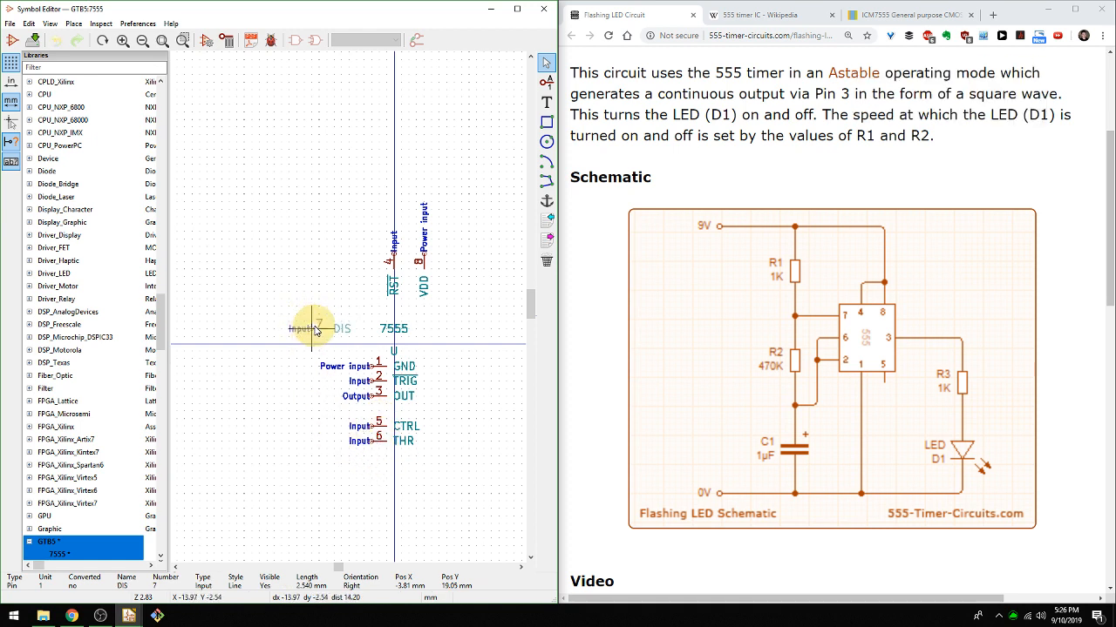
click(314, 329)
scroll(314, 329, up, 1)
key(m)
click(320, 302)
key(m)
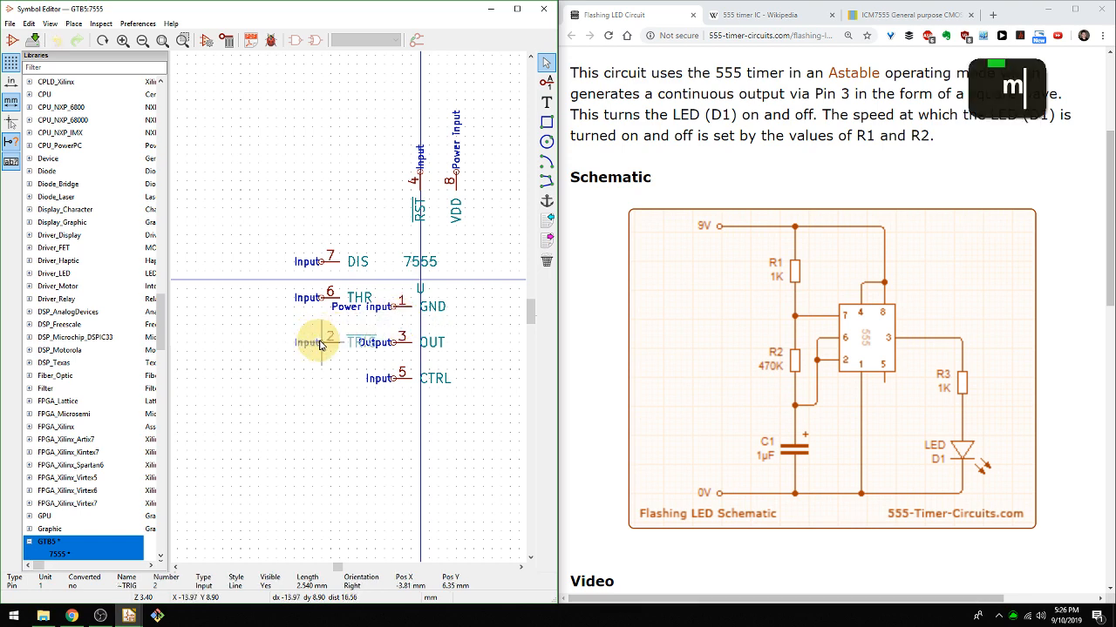
click(319, 341)
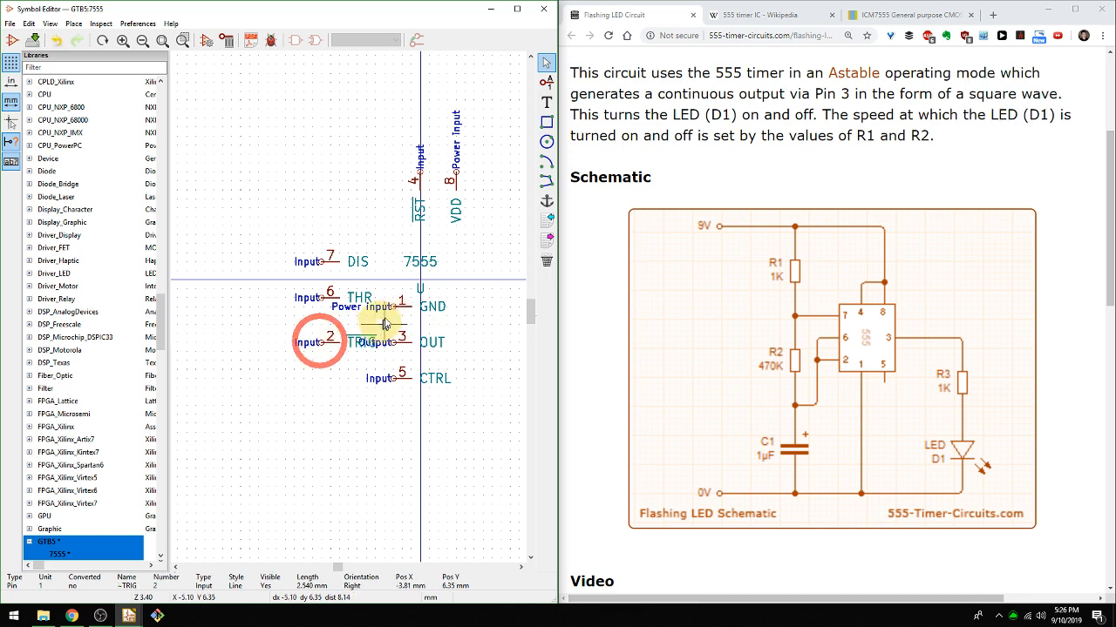
Move pin 3 (OUT) to the right side of the symbol on the horizontal axis, rotated so its name faces inward.
key(m)
middle_drag(393, 323, 366, 315)
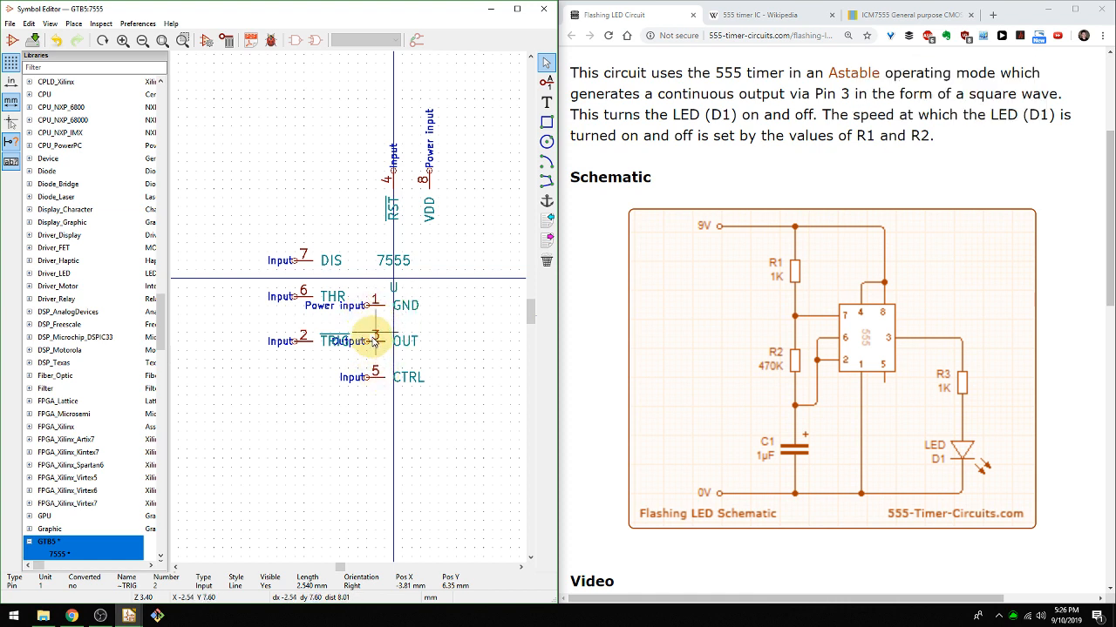
key(m)
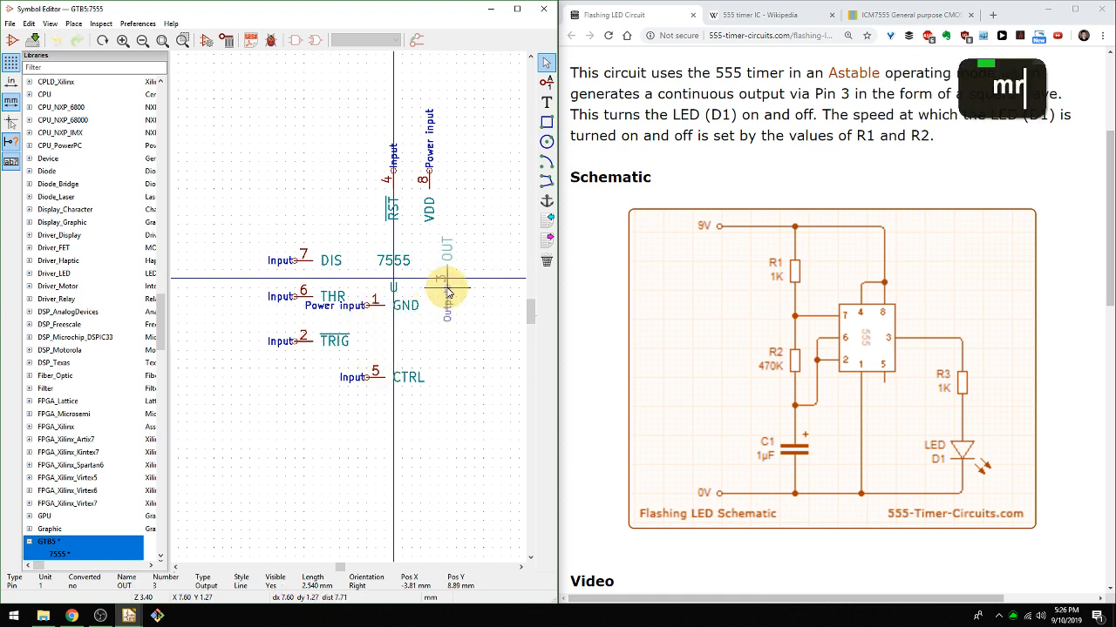
key(r)
key(r)
click(479, 279)
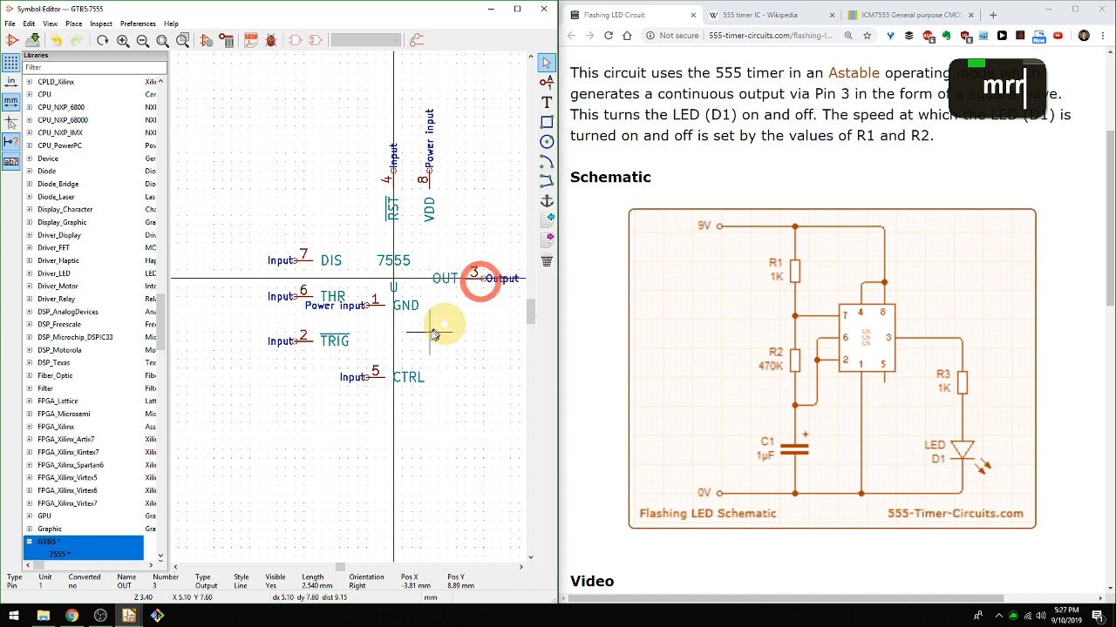
Move pins 1 (GND) and 5 (CTRL) side by side to the underside of the symbol, both rotated to the Up orientation.
key(m)
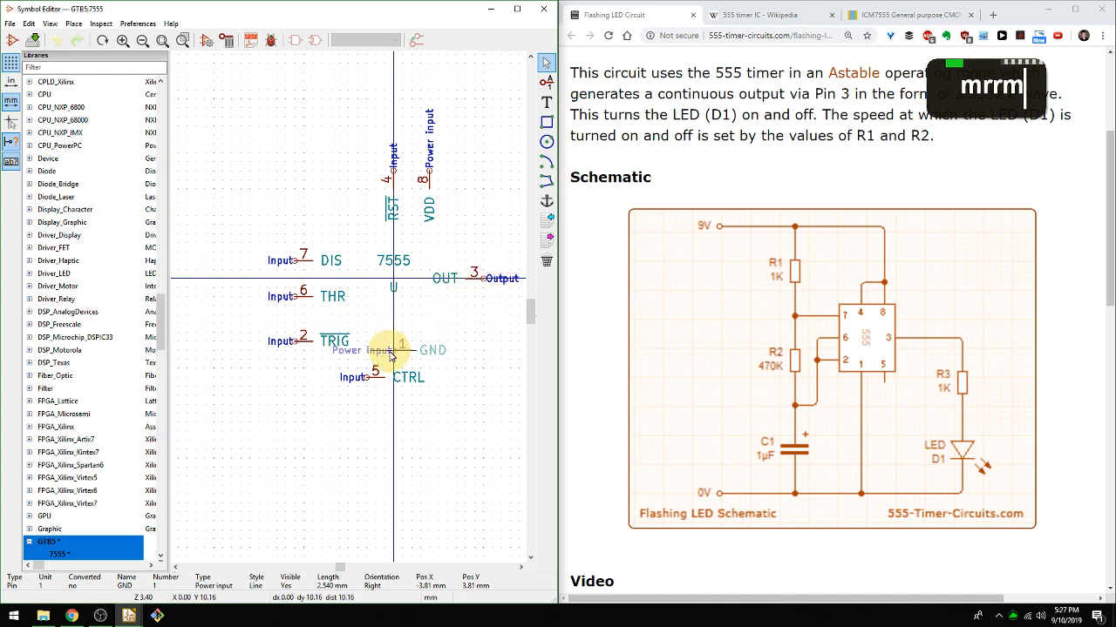
key(r)
click(377, 386)
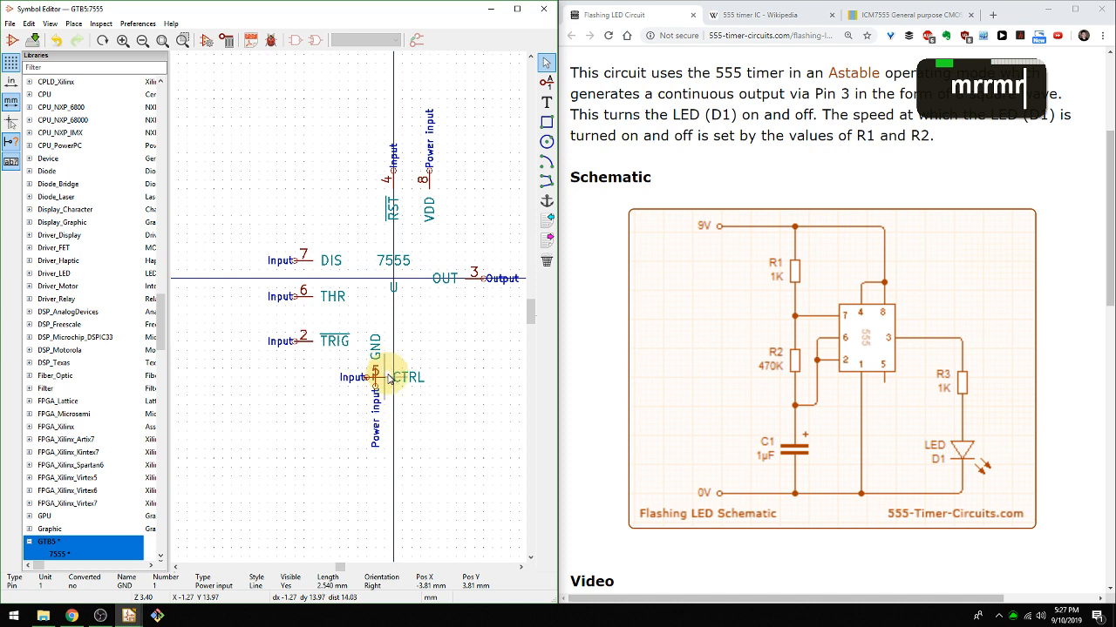
key(m)
key(r)
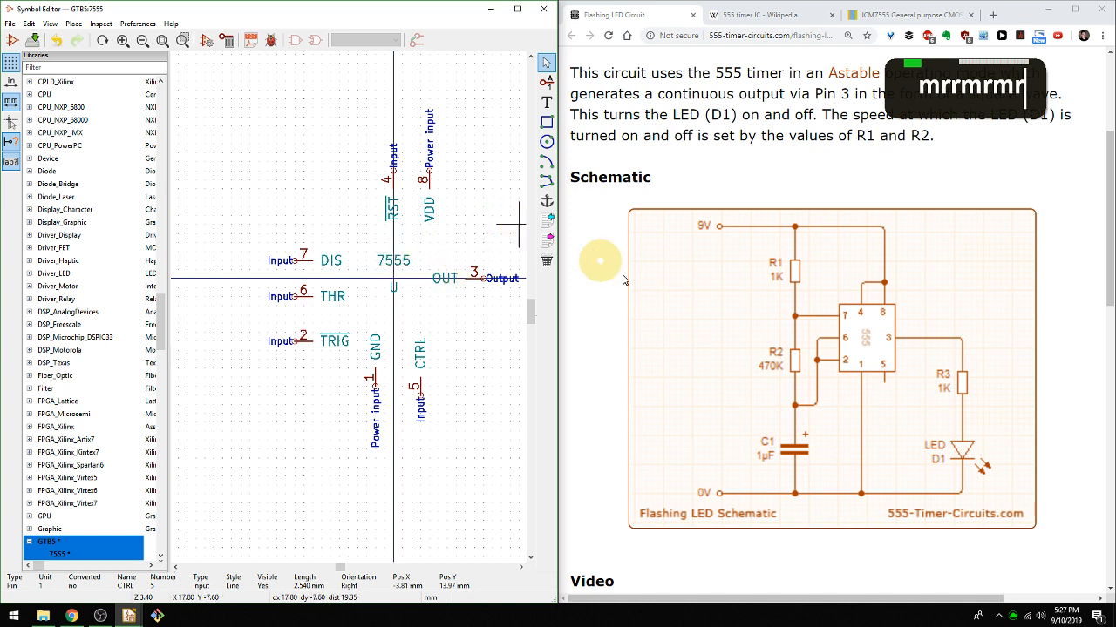
Draw the body rectangle between the pins, from X -11.43, Y -8.90 to X 10.16, Y 12.70 mm.
click(546, 122)
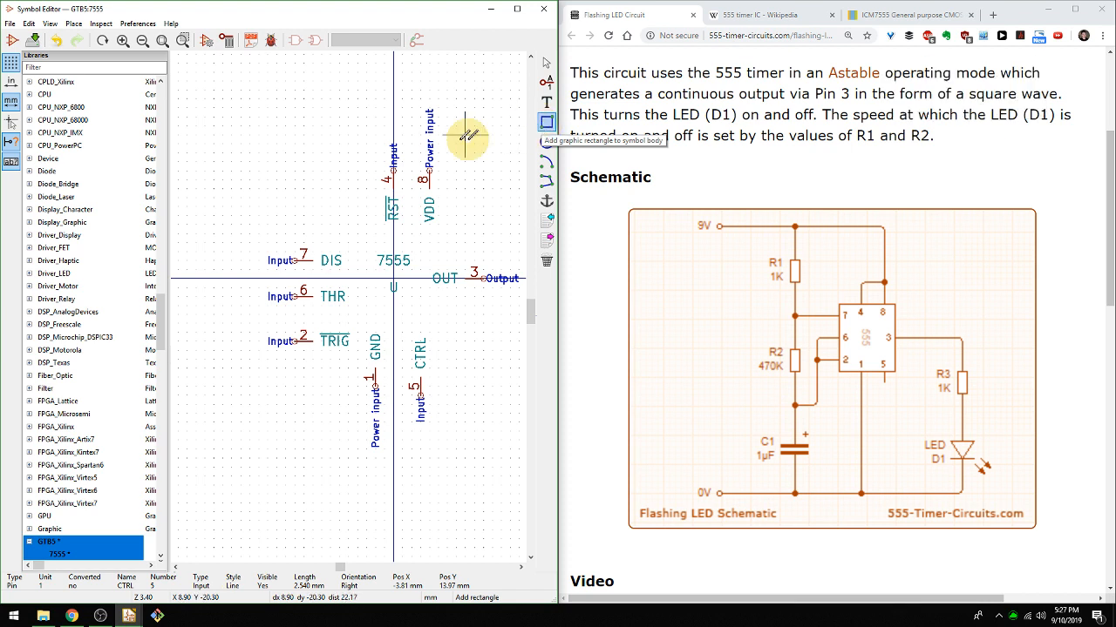
click(312, 214)
click(422, 321)
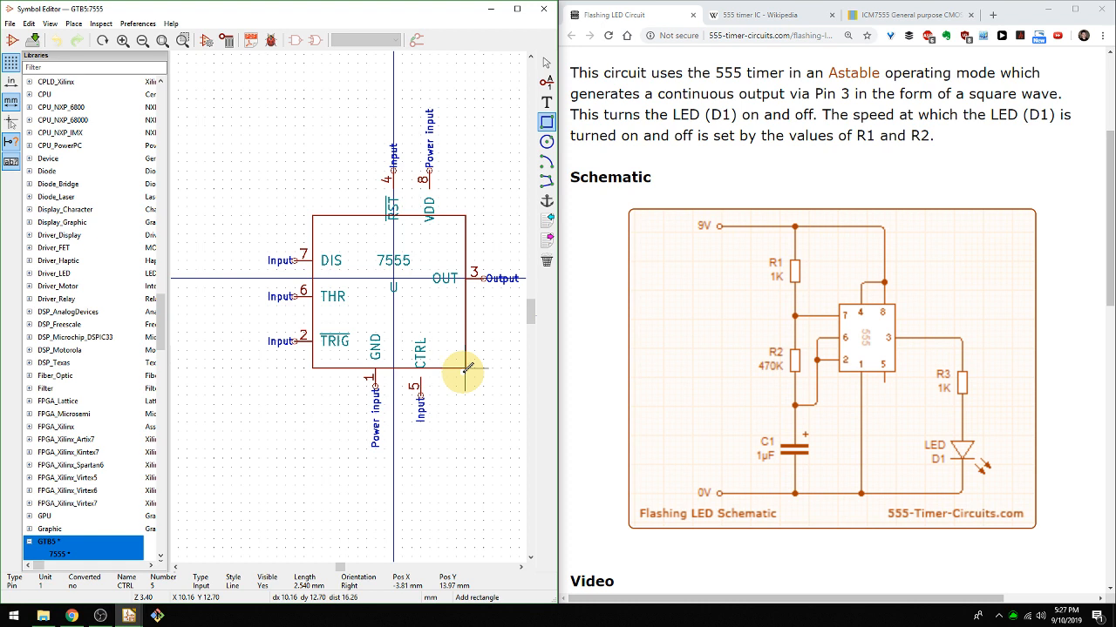
click(466, 367)
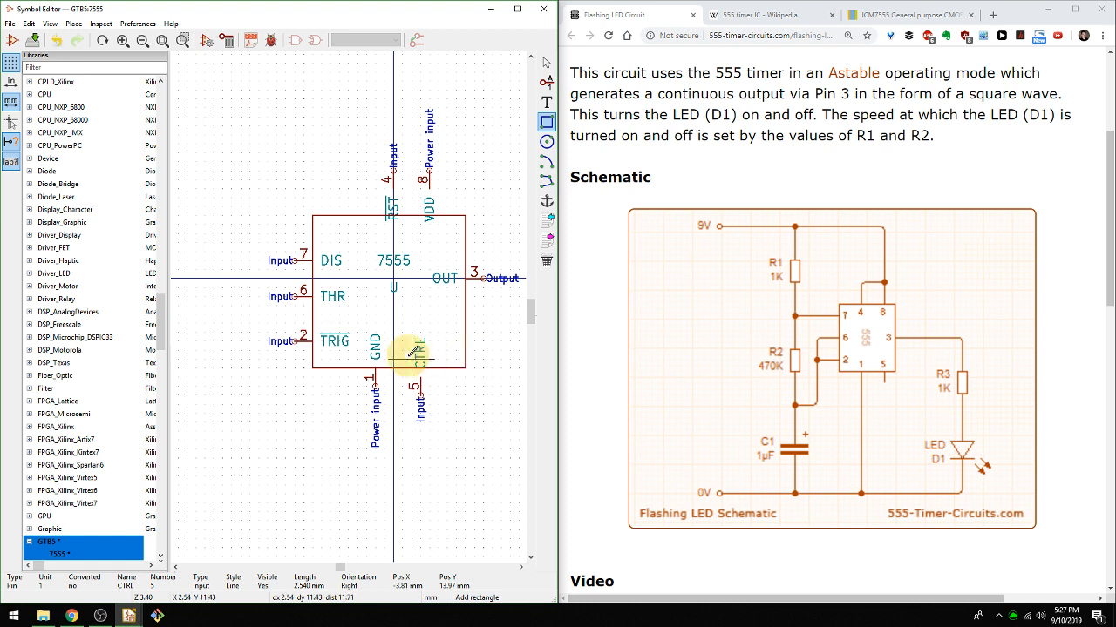
key(Escape)
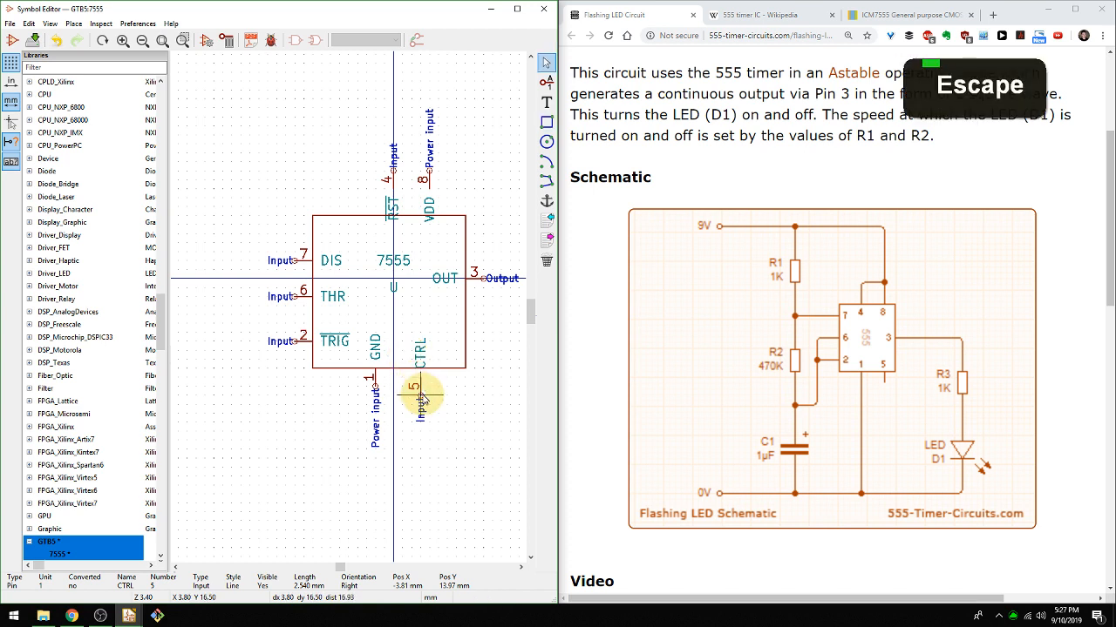
Move pin 5 (CTRL) up to meet the bottom edge of the body, level with pin 1.
key(m)
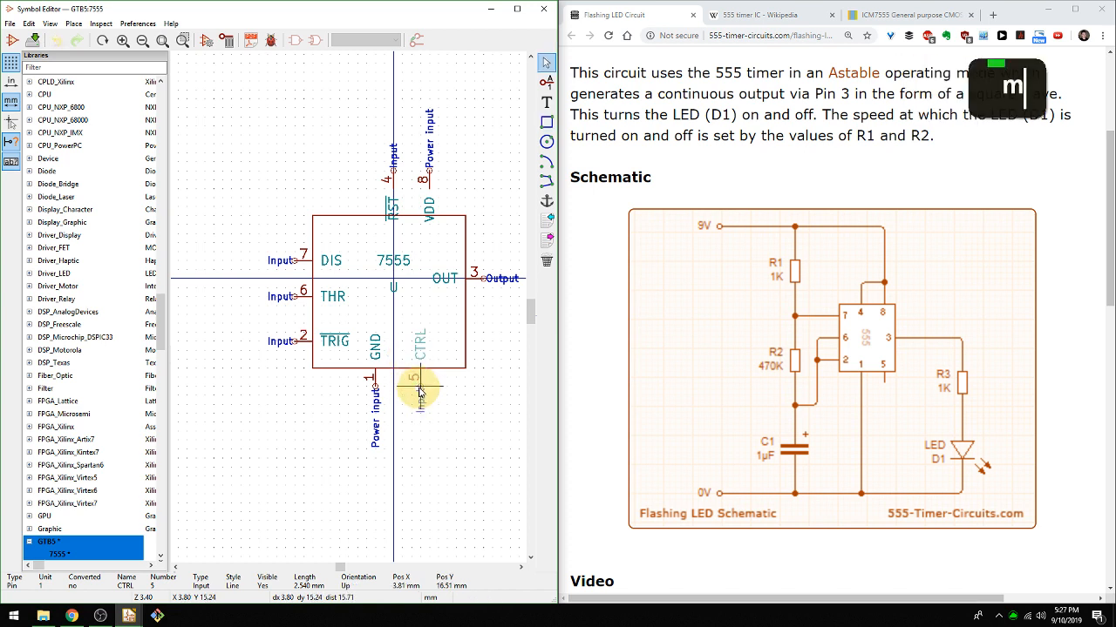
scroll(419, 399, down, 3)
scroll(345, 305, up, 6)
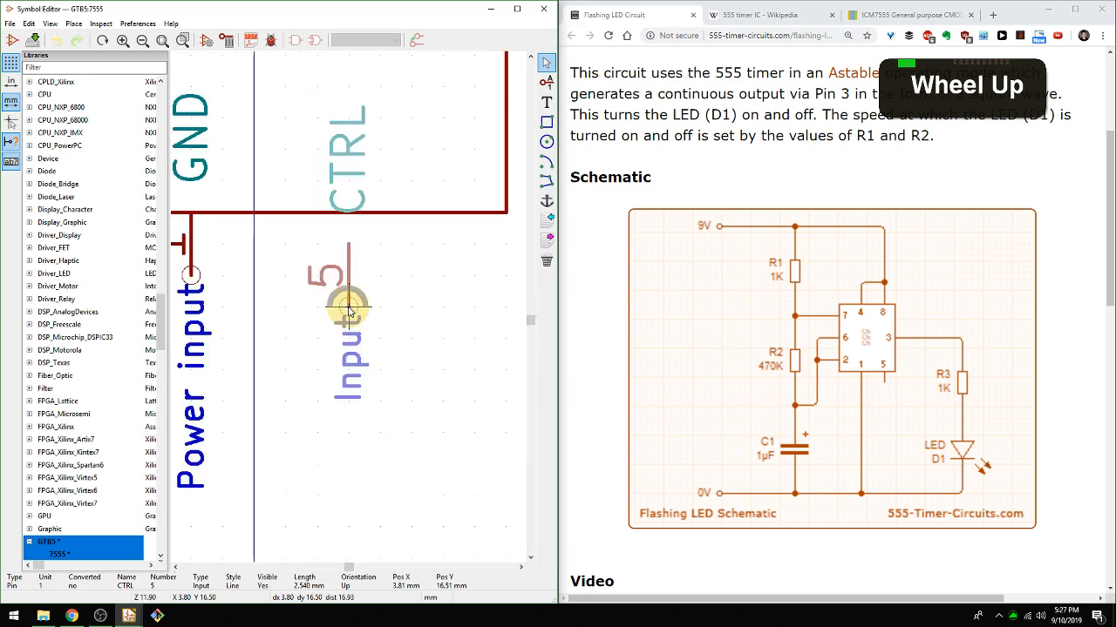
click(347, 272)
Move pins 8 (VDD) and 4 (RST) down to the body's top edge, at X 3.81 and X -2.54 mm, both at Y -11.43 mm.
middle_drag(277, 244, 357, 328)
scroll(339, 319, up, 1)
scroll(346, 306, down, 3)
key(m)
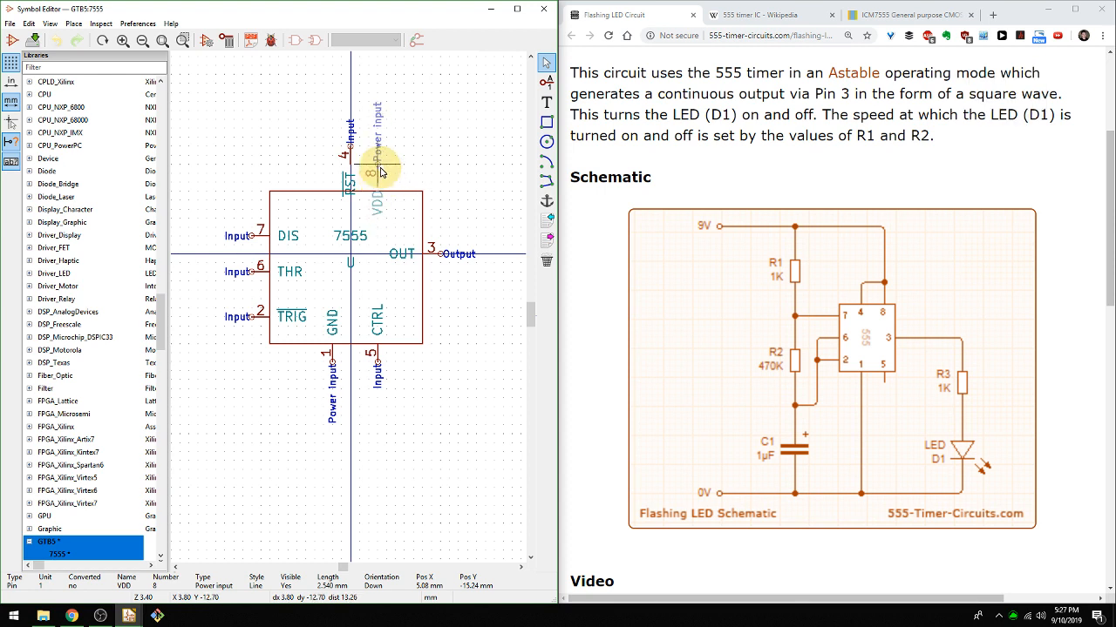
click(380, 179)
key(m)
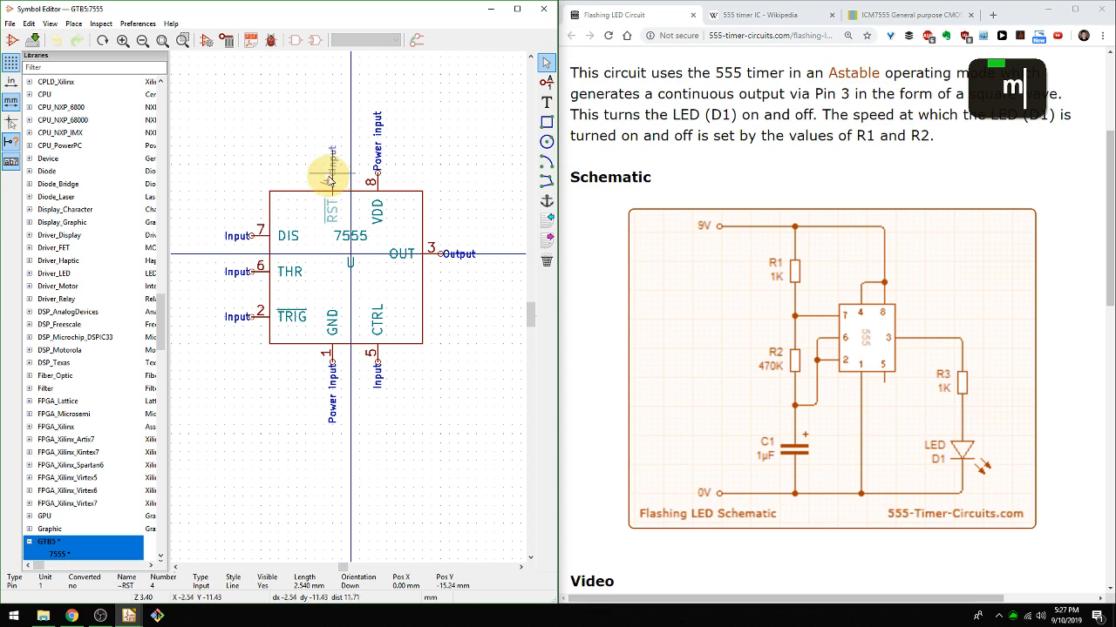
middle_drag(329, 178, 352, 194)
Raise pins 4 (RST) and 8 (VDD) to Y -13.97 mm, keeping their horizontal positions.
scroll(348, 301, down, 1)
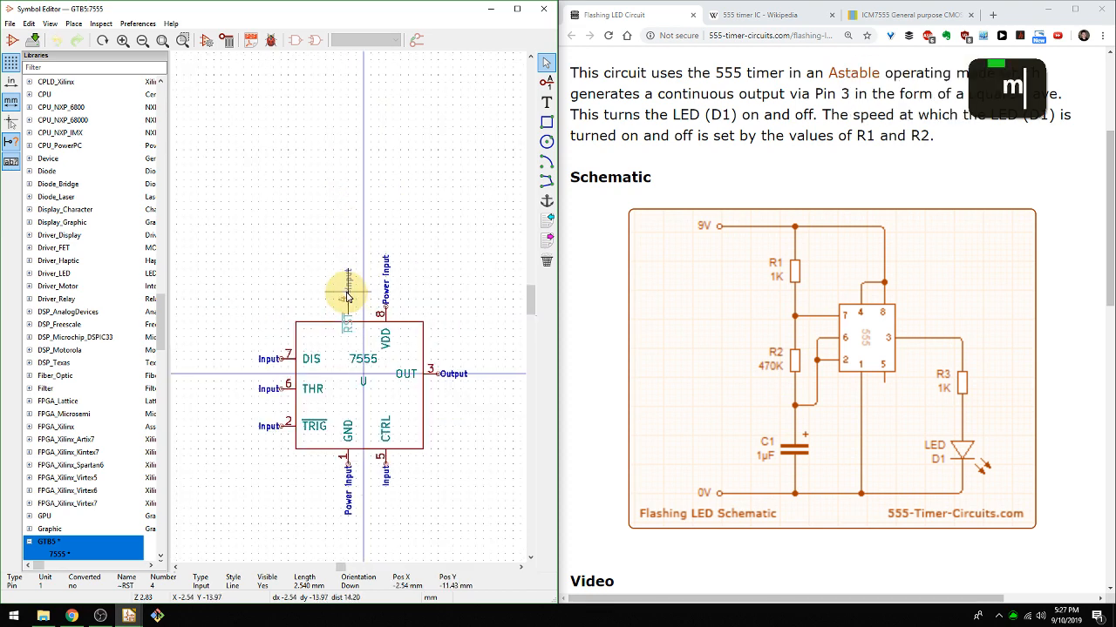
click(347, 296)
key(m)
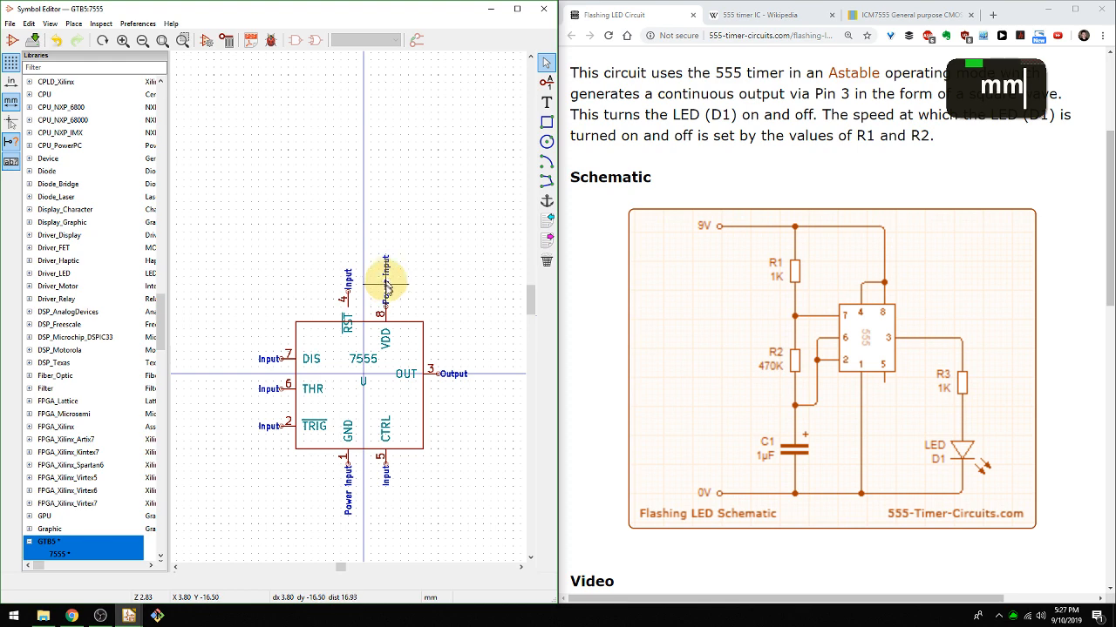
key(m)
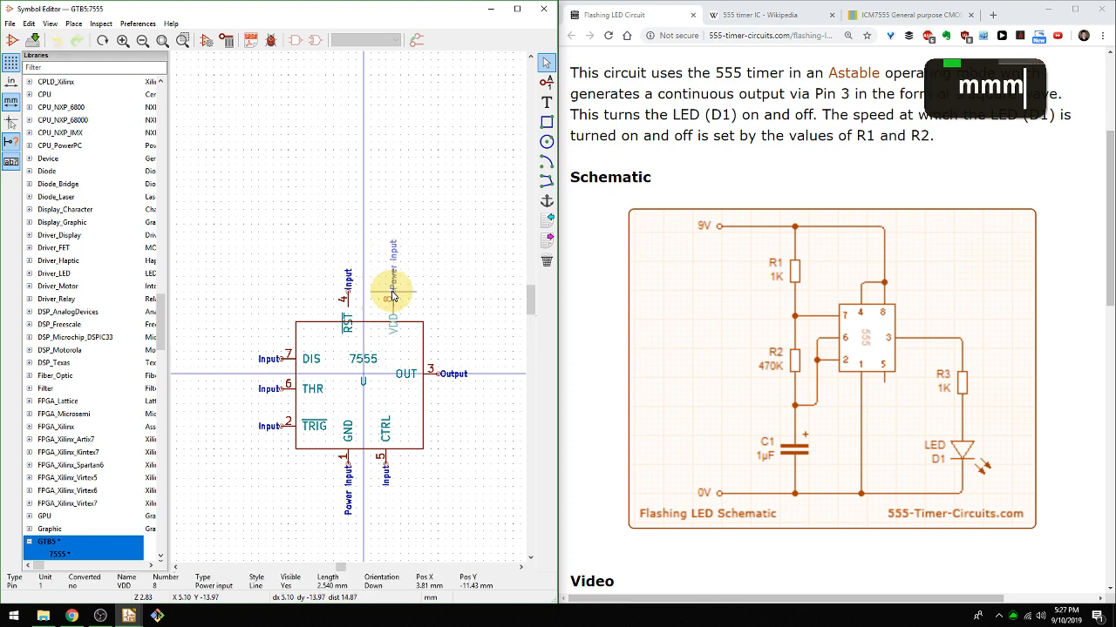
click(389, 309)
Extend the body rectangle's top edge up to Y -11.43 mm so it meets pins 4 and 8.
scroll(366, 310, up, 1)
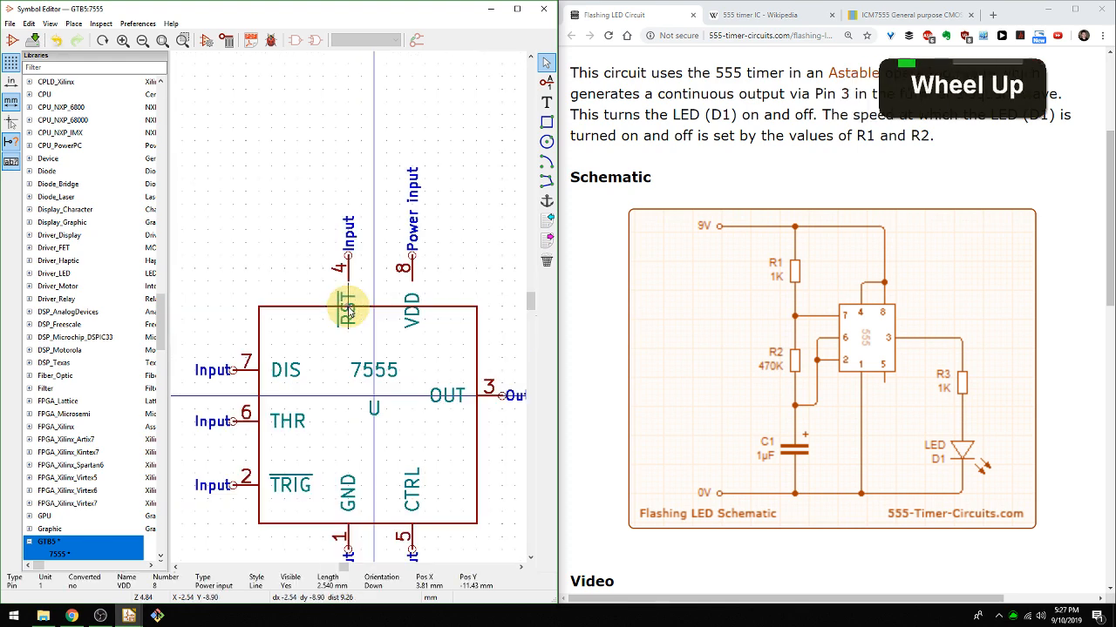
middle_click(315, 316)
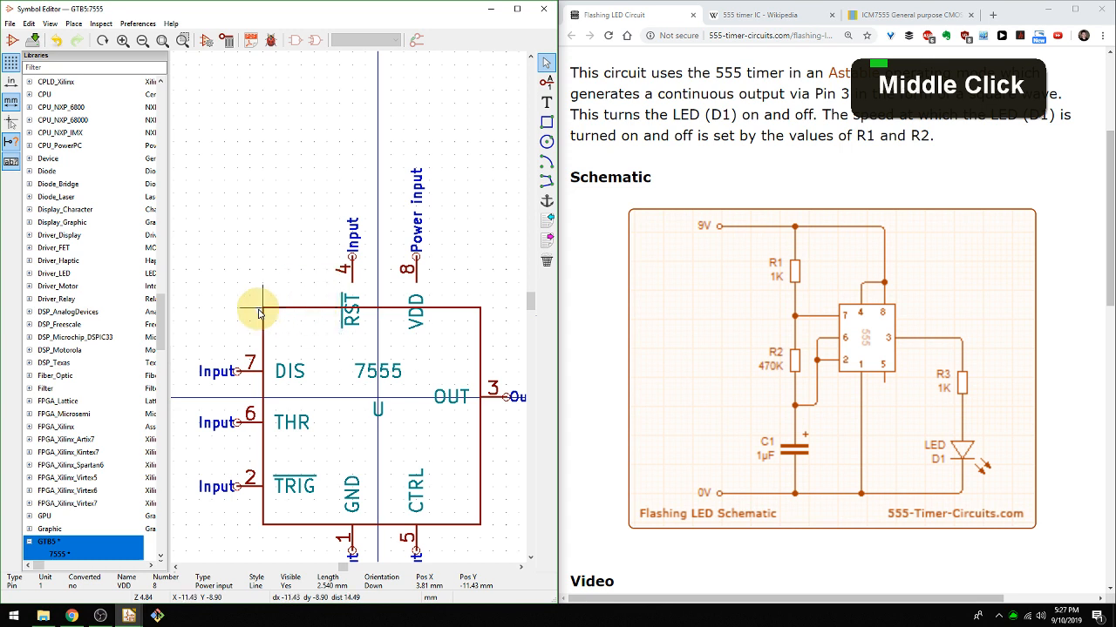
key(g)
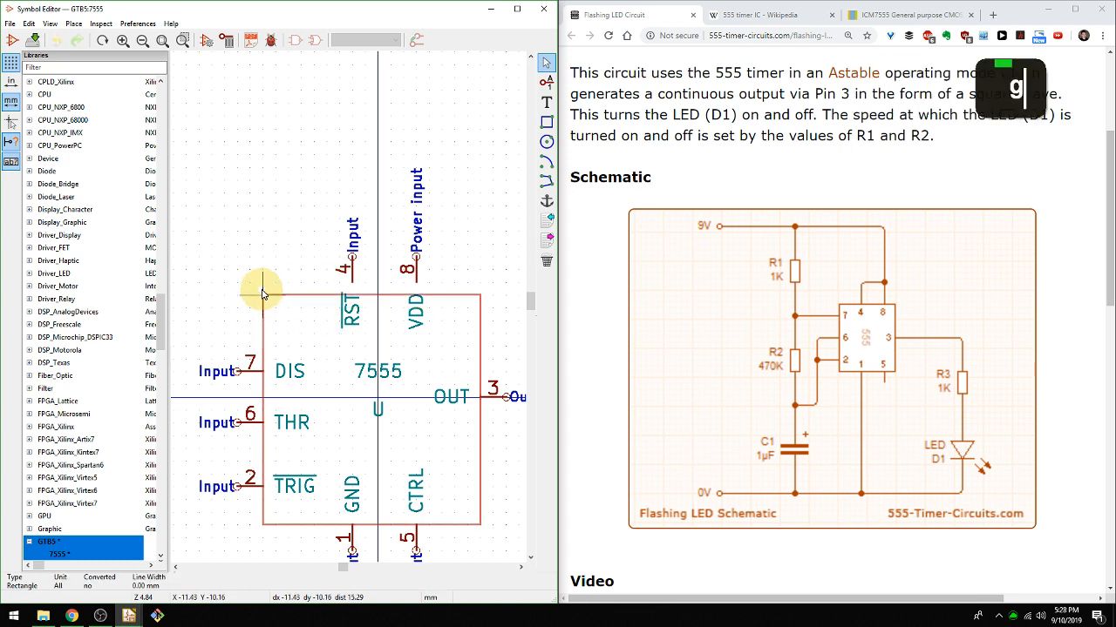
click(262, 288)
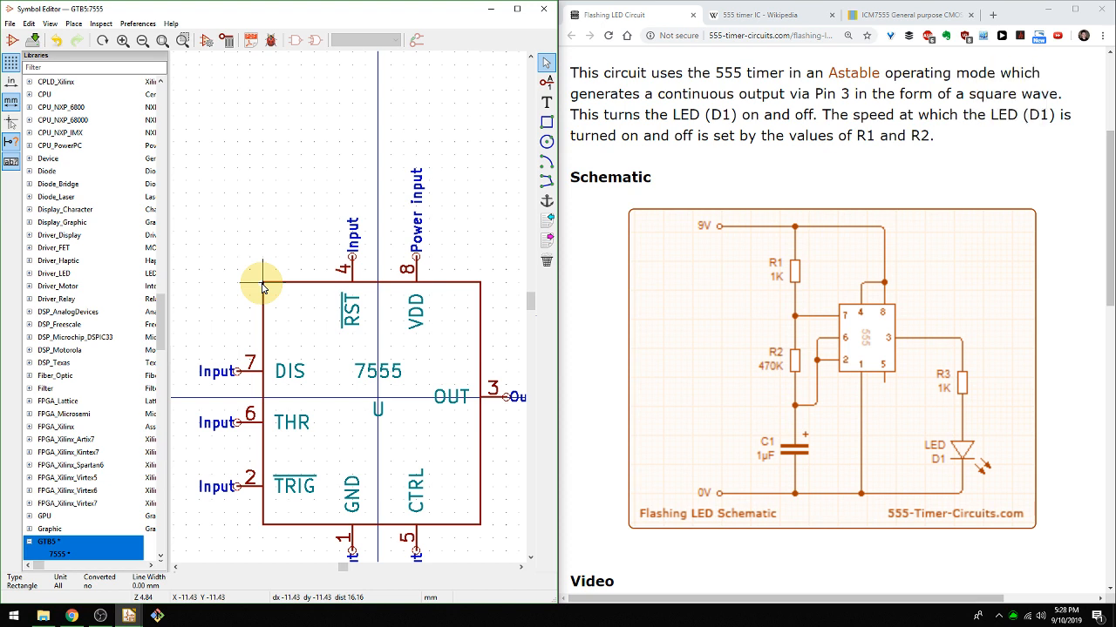
Pull the body rectangle's left edge inward until it is as far from the vertical axis as the right edge.
right_click(262, 286)
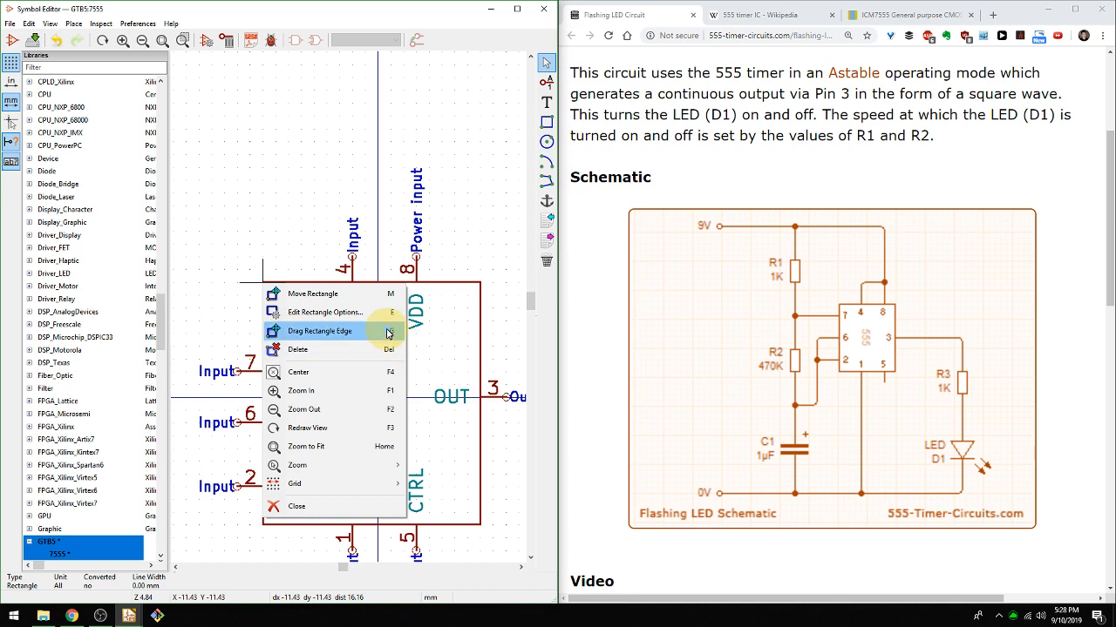
click(294, 331)
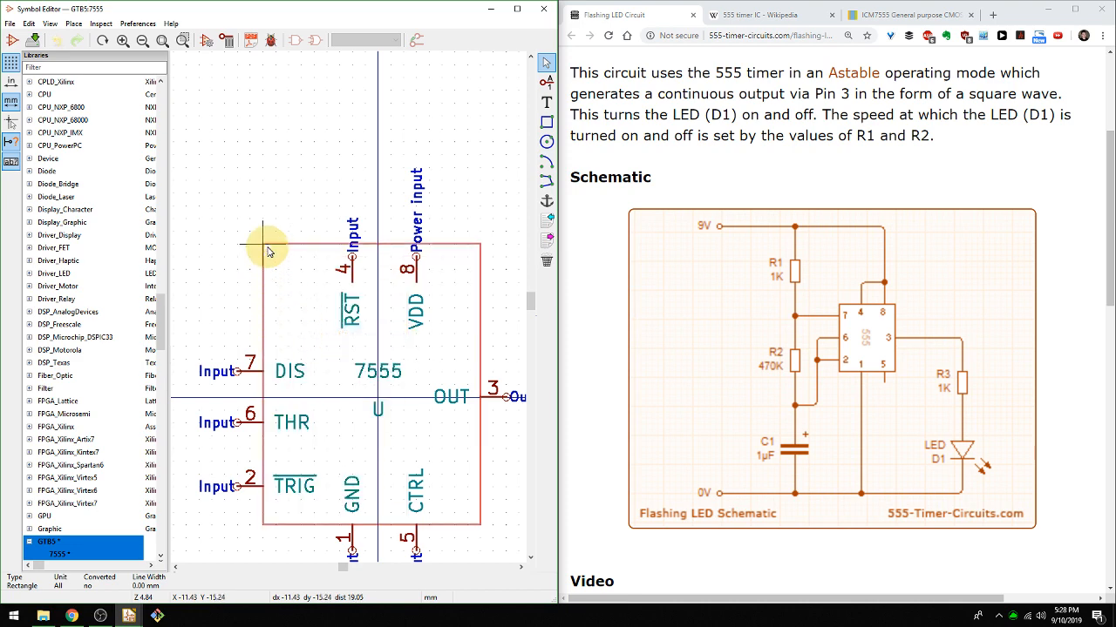
click(274, 287)
Open the drawing properties of the body rectangle.
middle_drag(319, 294, 315, 275)
key(e)
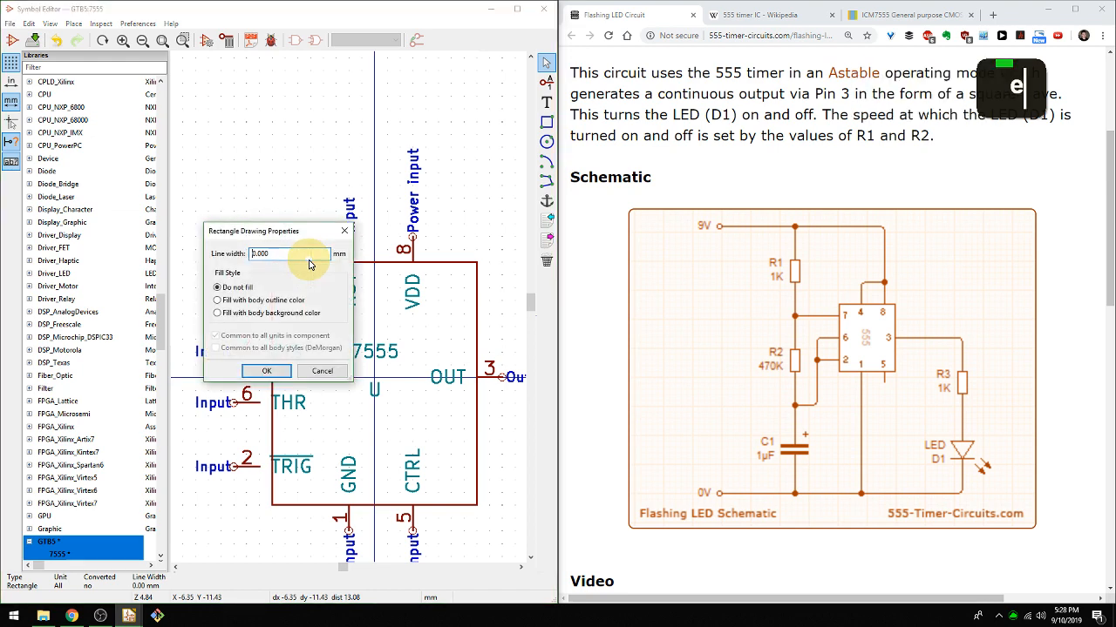